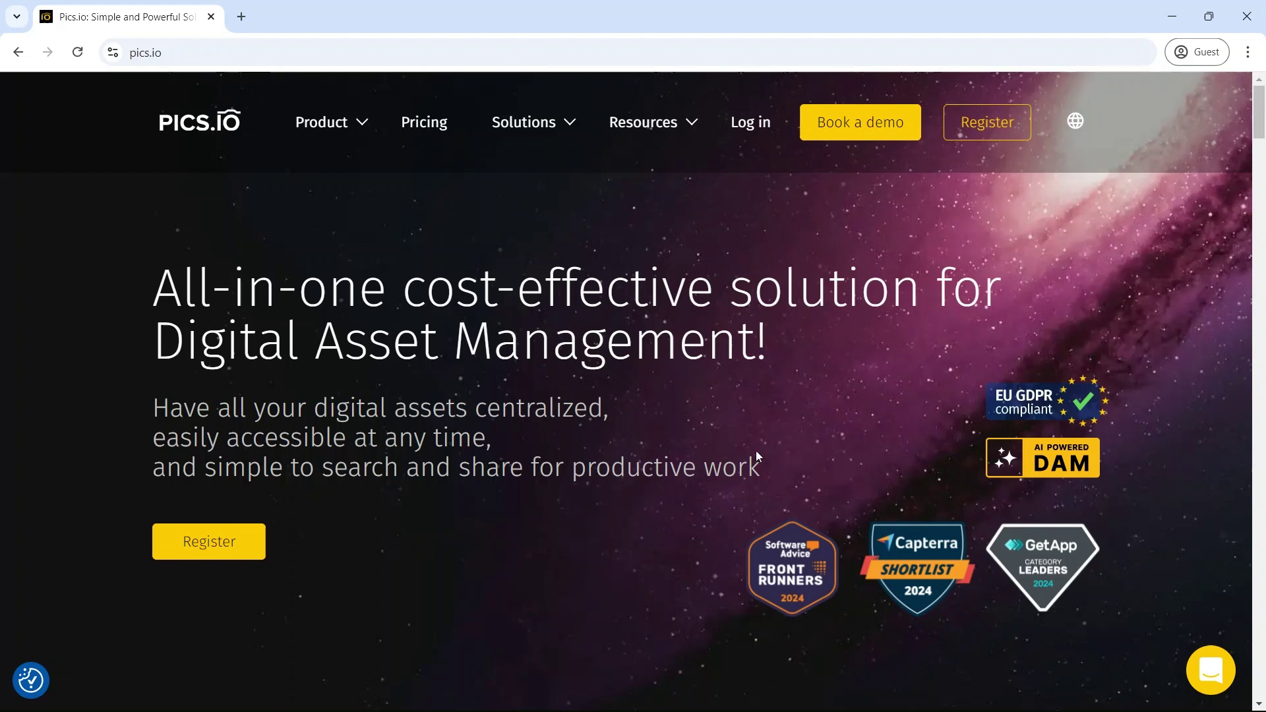
Register a free Pics.io account with the company e-mail and a password.
left_click(983, 123)
key("ctrl+v")
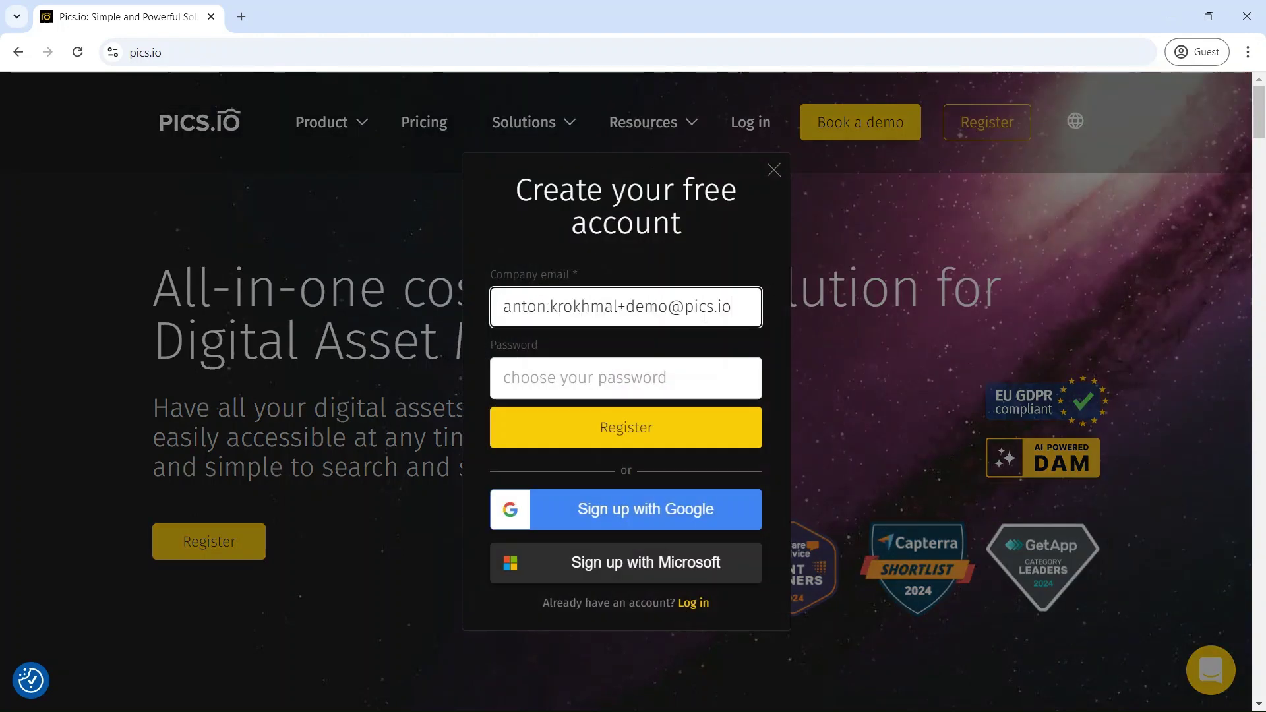
left_click(610, 384)
type("•••••••")
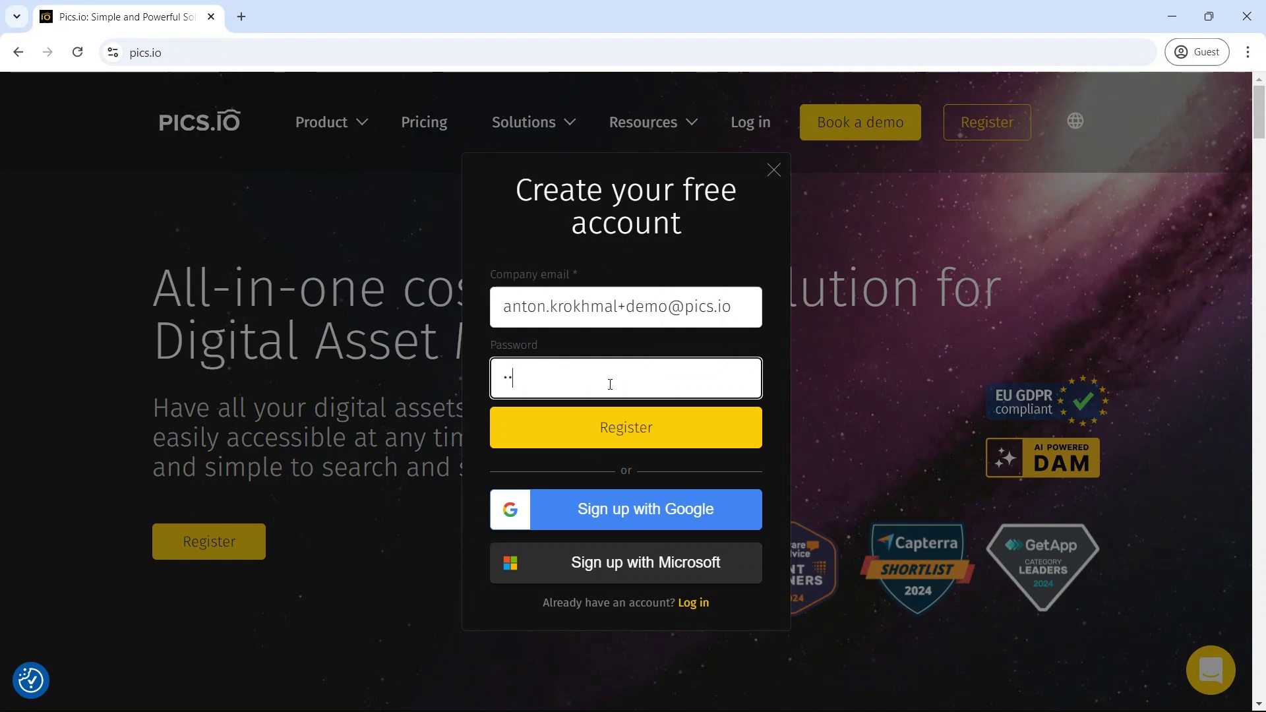
type("••••••••")
left_click(625, 446)
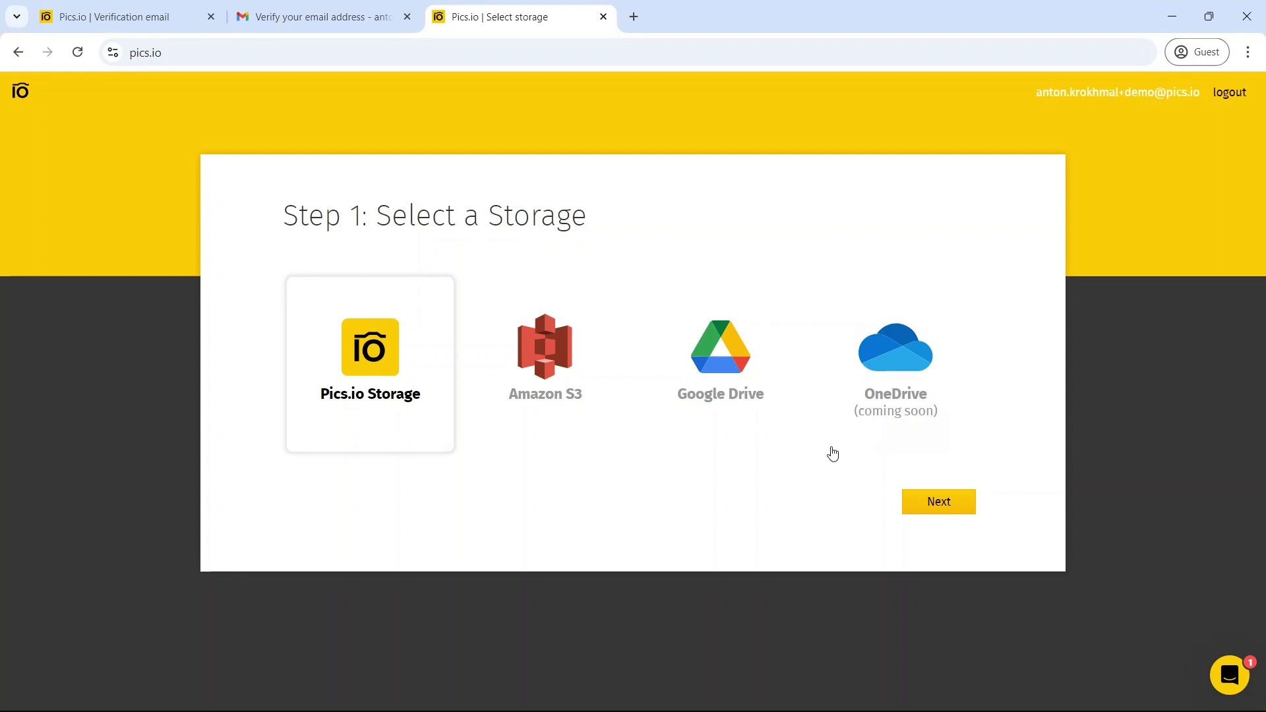
Connect Google Drive storage with a newly created folder and skip inviting teammates.
left_click(734, 360)
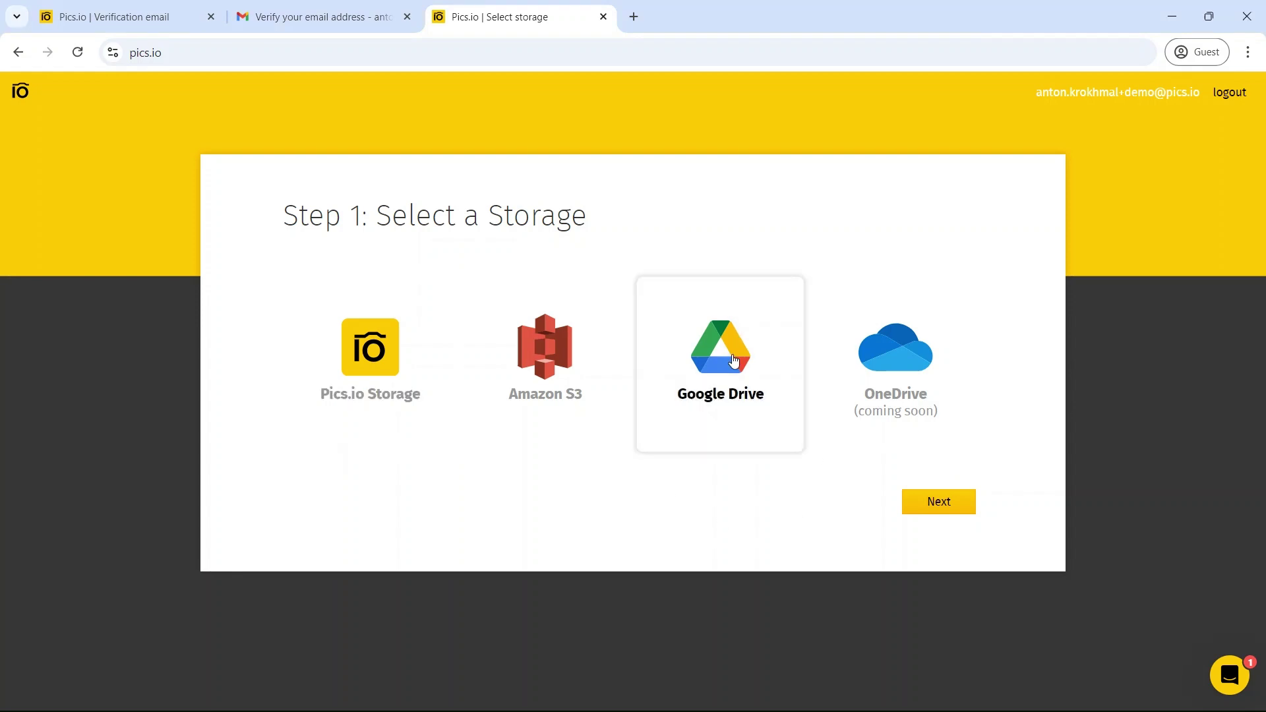
left_click(935, 503)
left_click(951, 523)
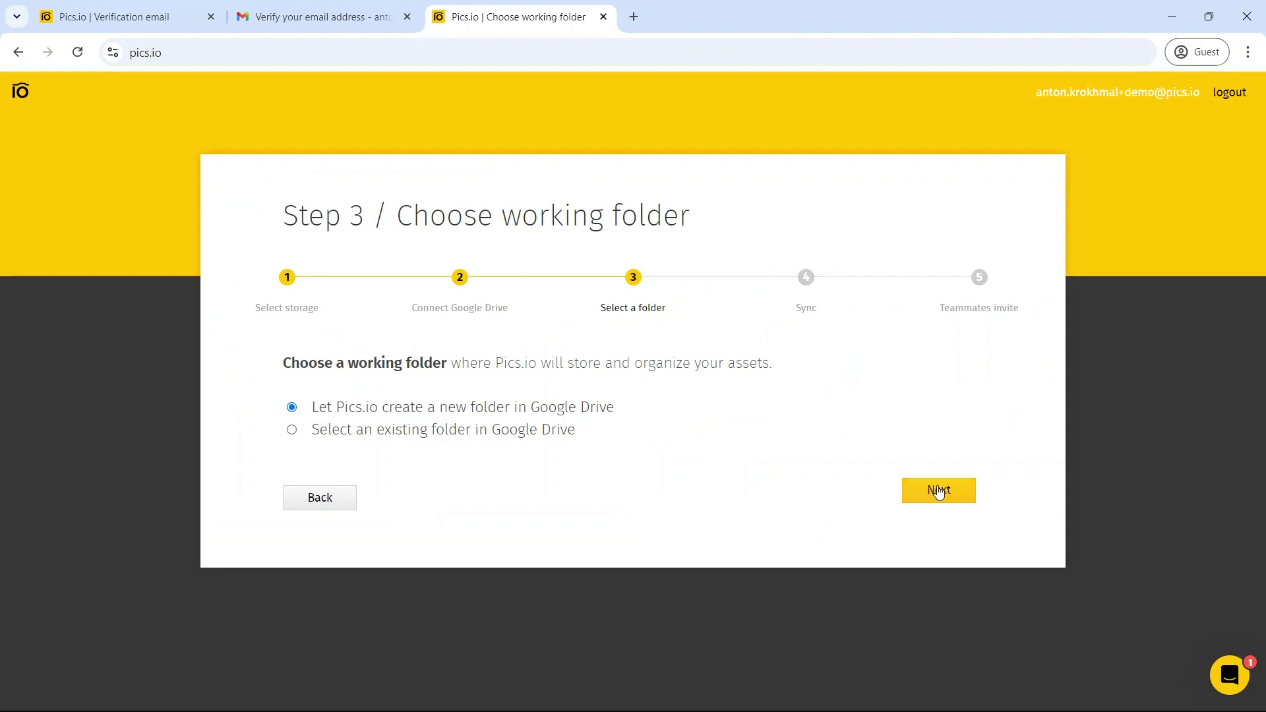
left_click(939, 492)
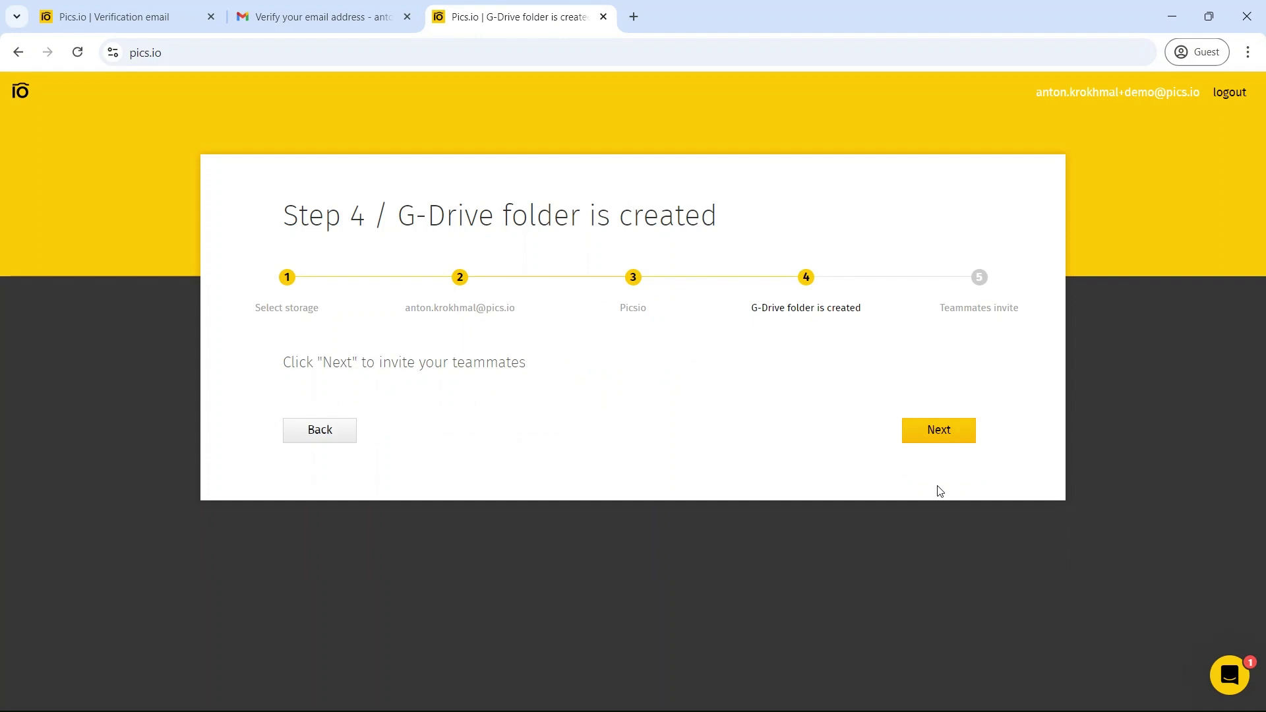
left_click(939, 433)
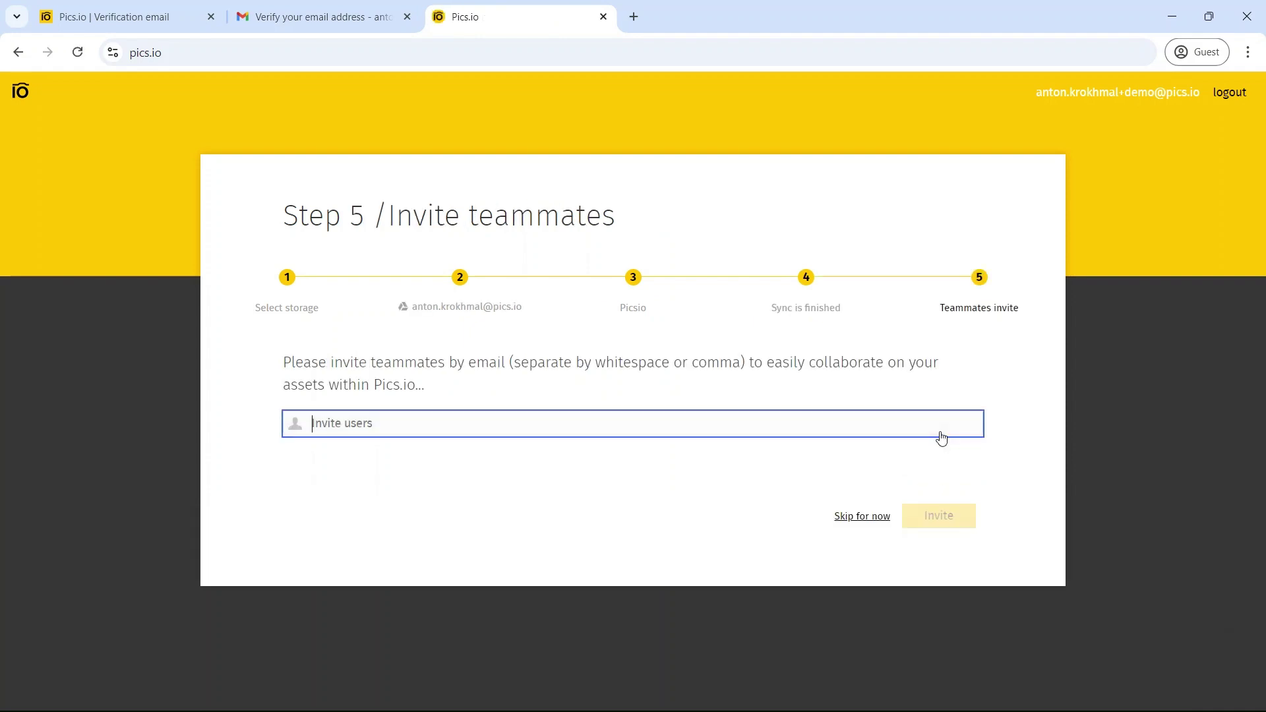
left_click(862, 518)
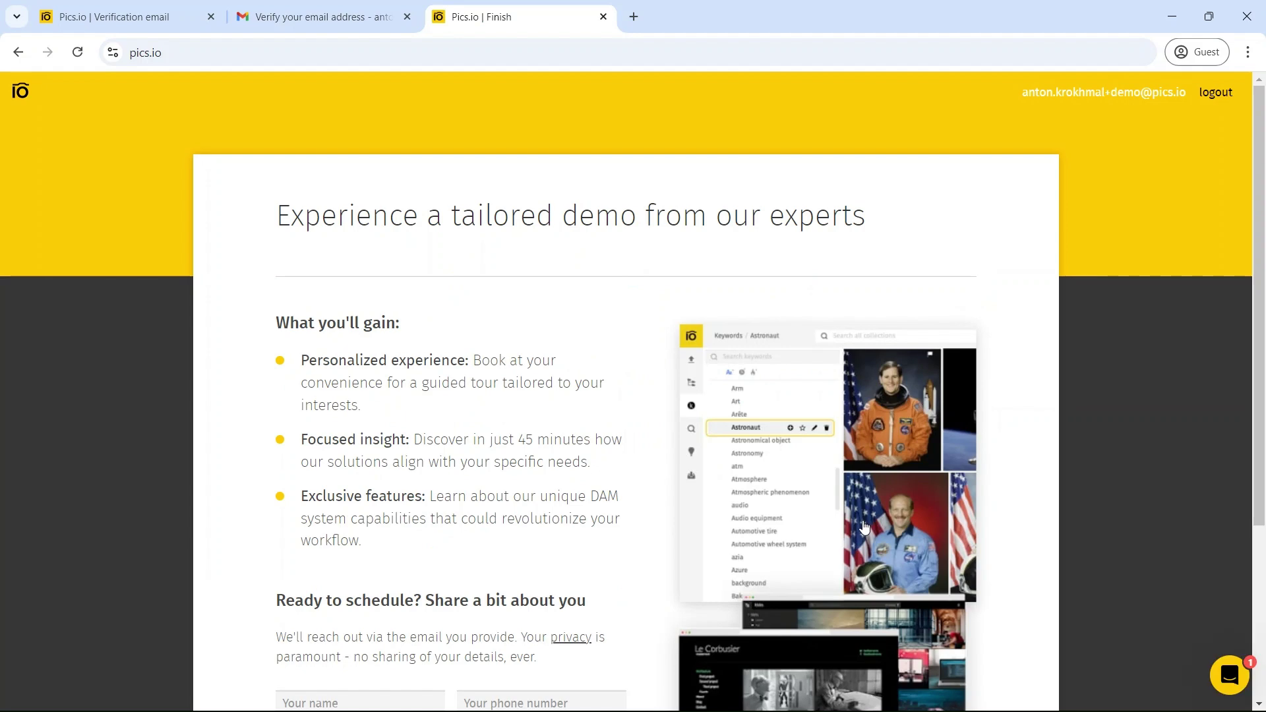
scroll(864, 526, "down", 4)
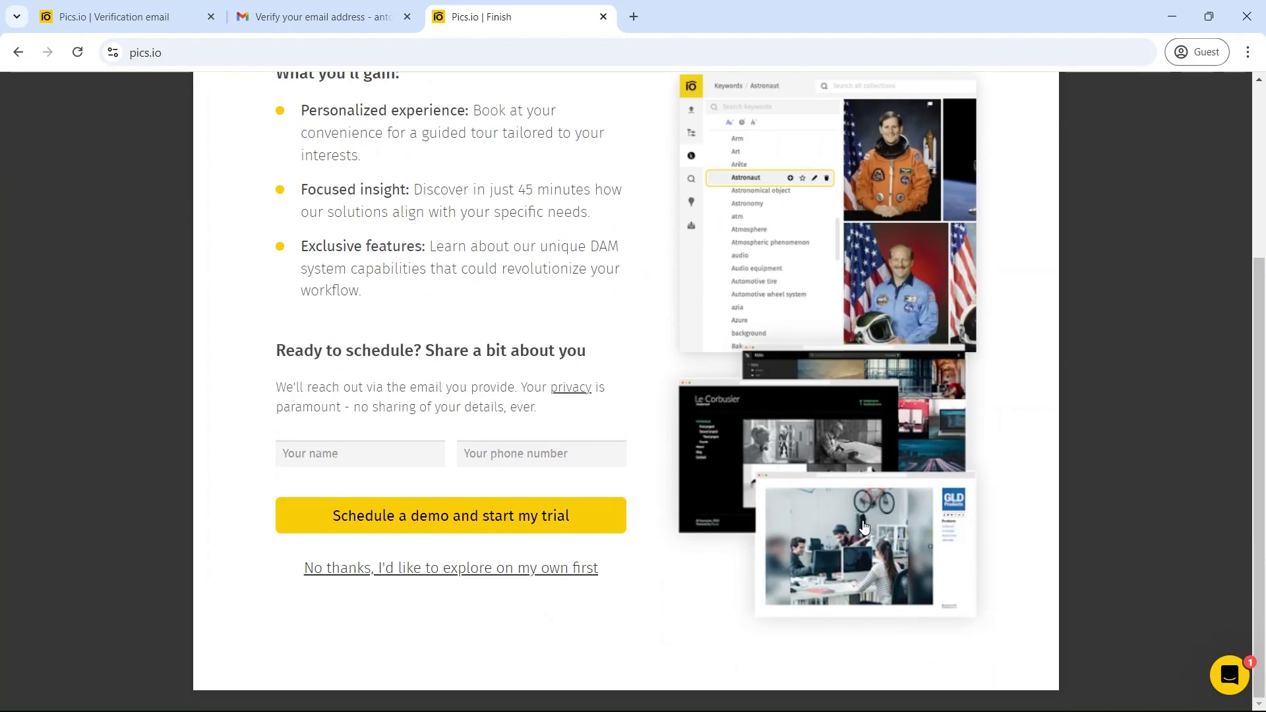
Decline the tailored demo and dismiss the onboarding overlay to reach the Marketing library.
left_click(509, 569)
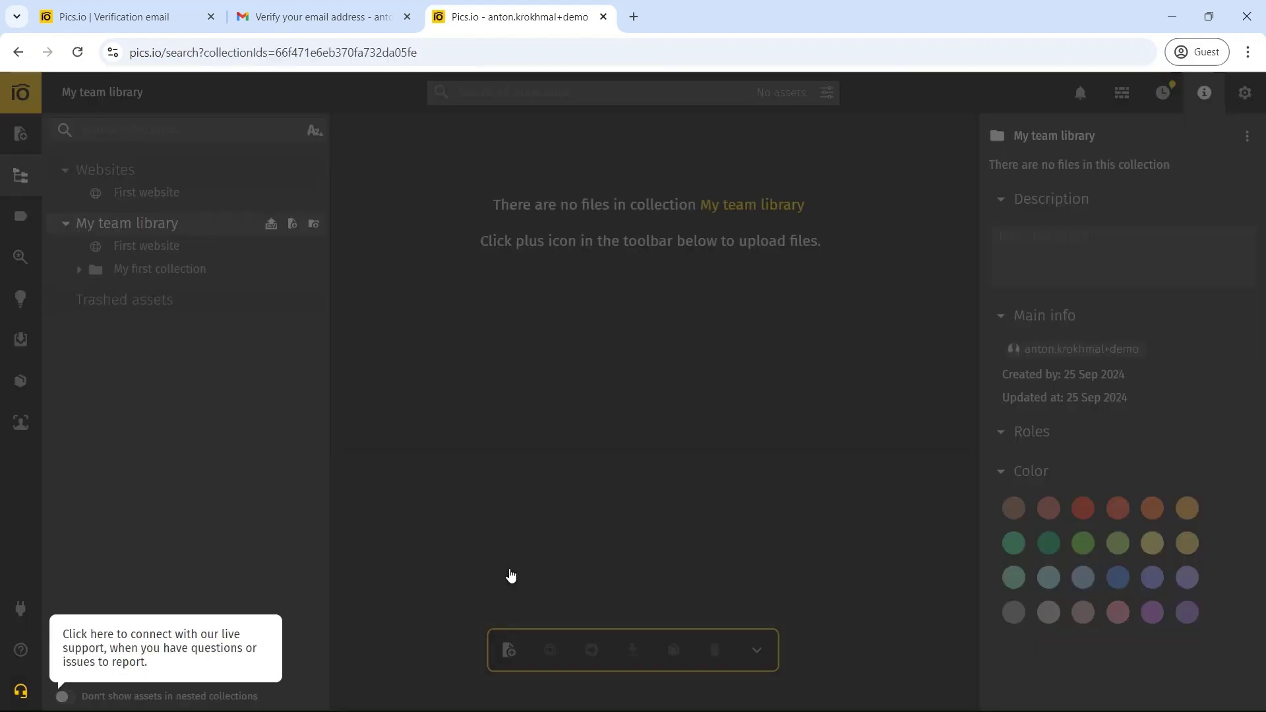
left_click(511, 576)
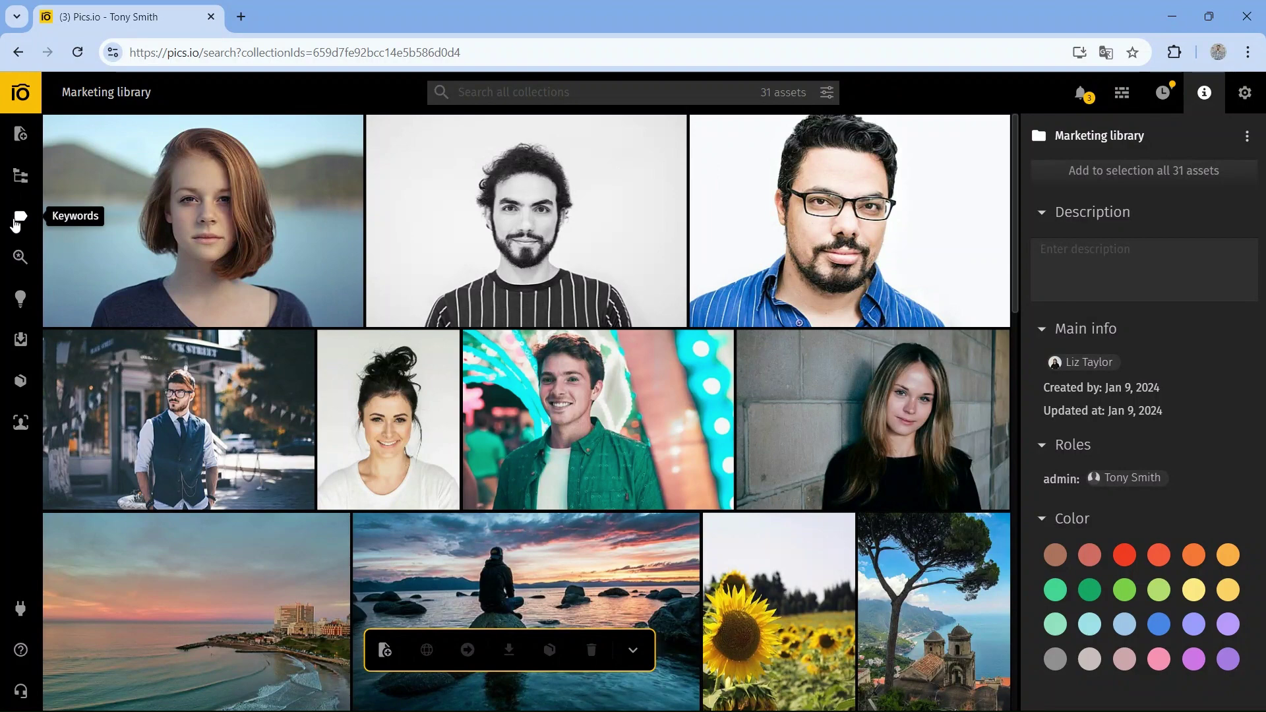
Browse the Keywords, Collections and Persons sidebar panels, then open the settings gear menu.
left_click(19, 218)
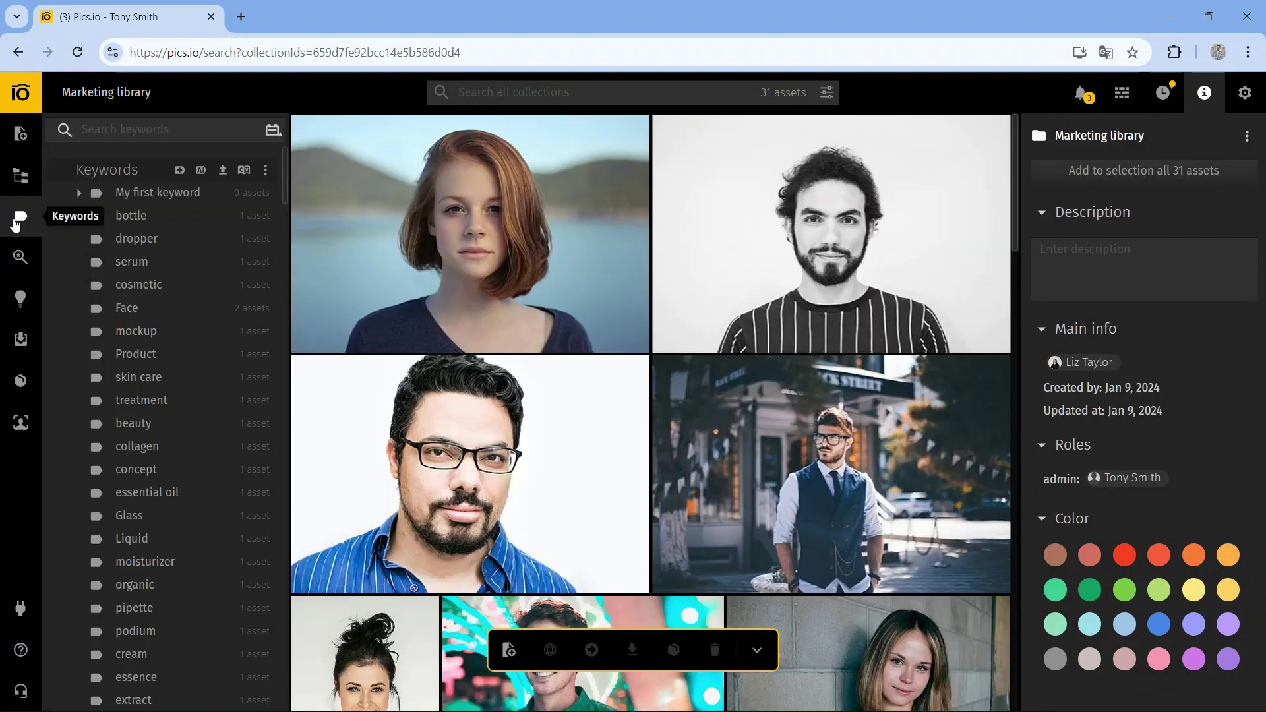
left_click(20, 175)
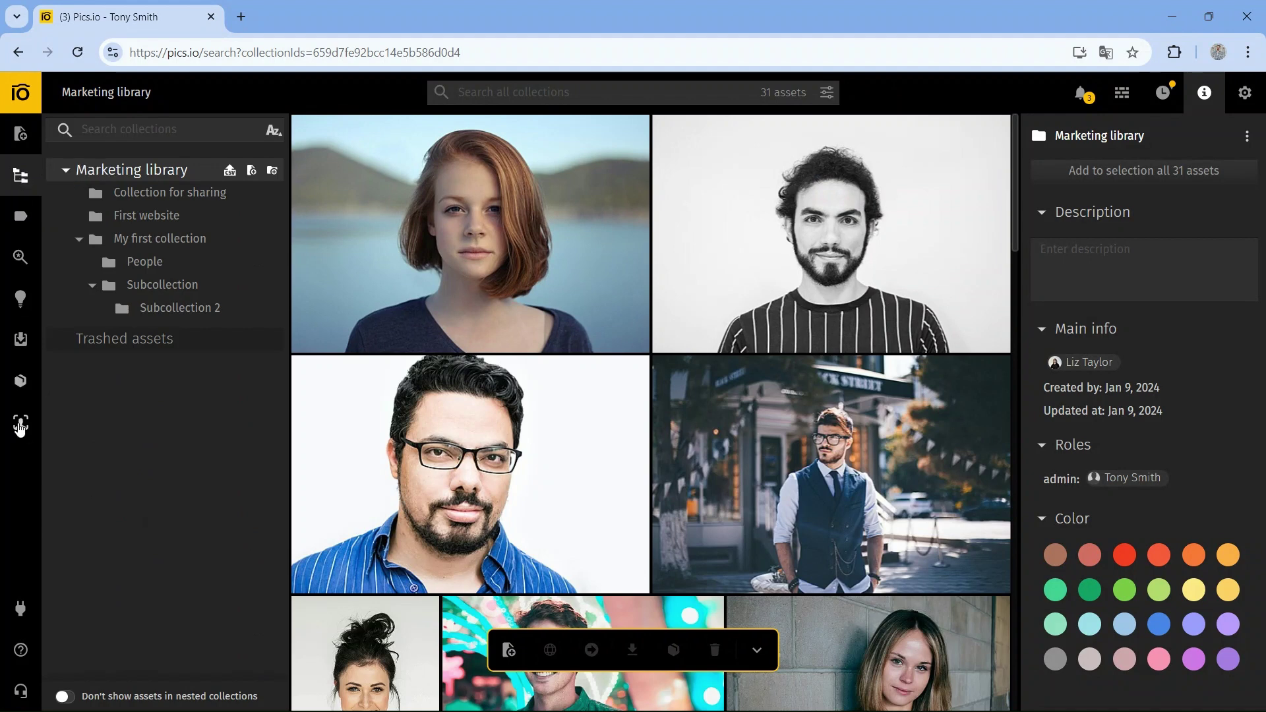
left_click(21, 424)
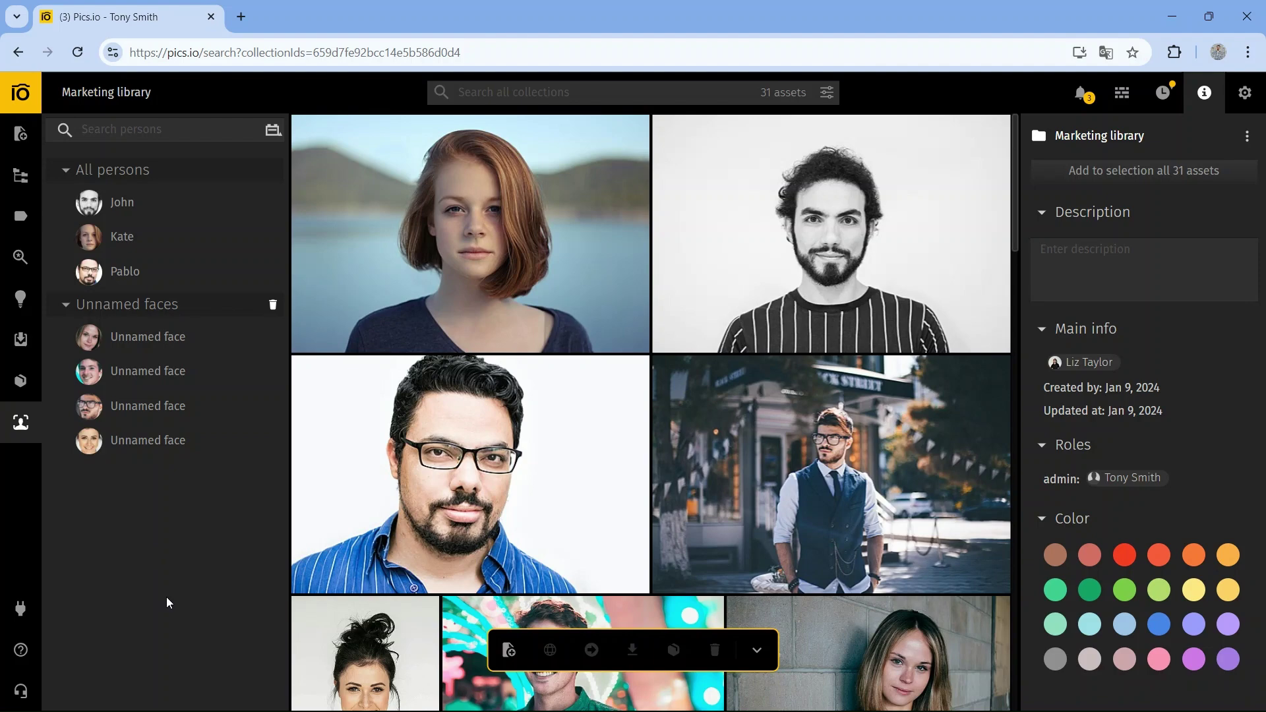
left_click(1244, 92)
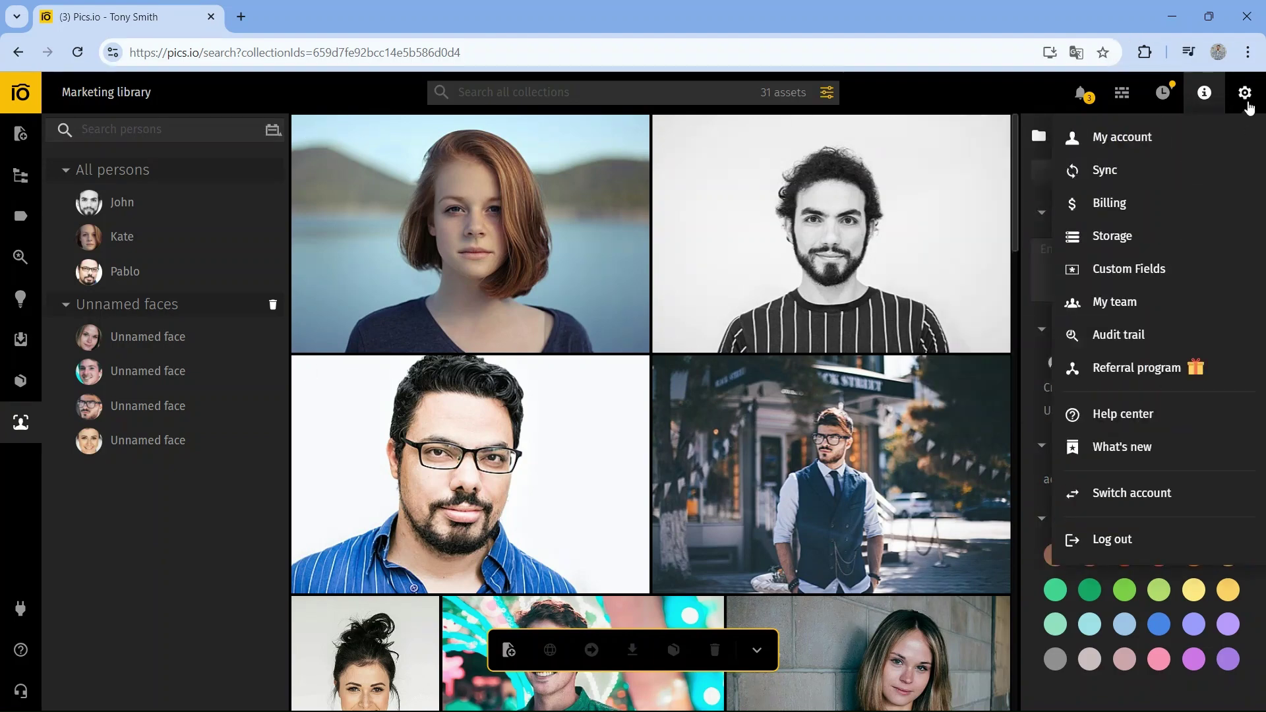
Open My team's Teammates list and pick the Marketing role in the invite form.
left_click(1114, 303)
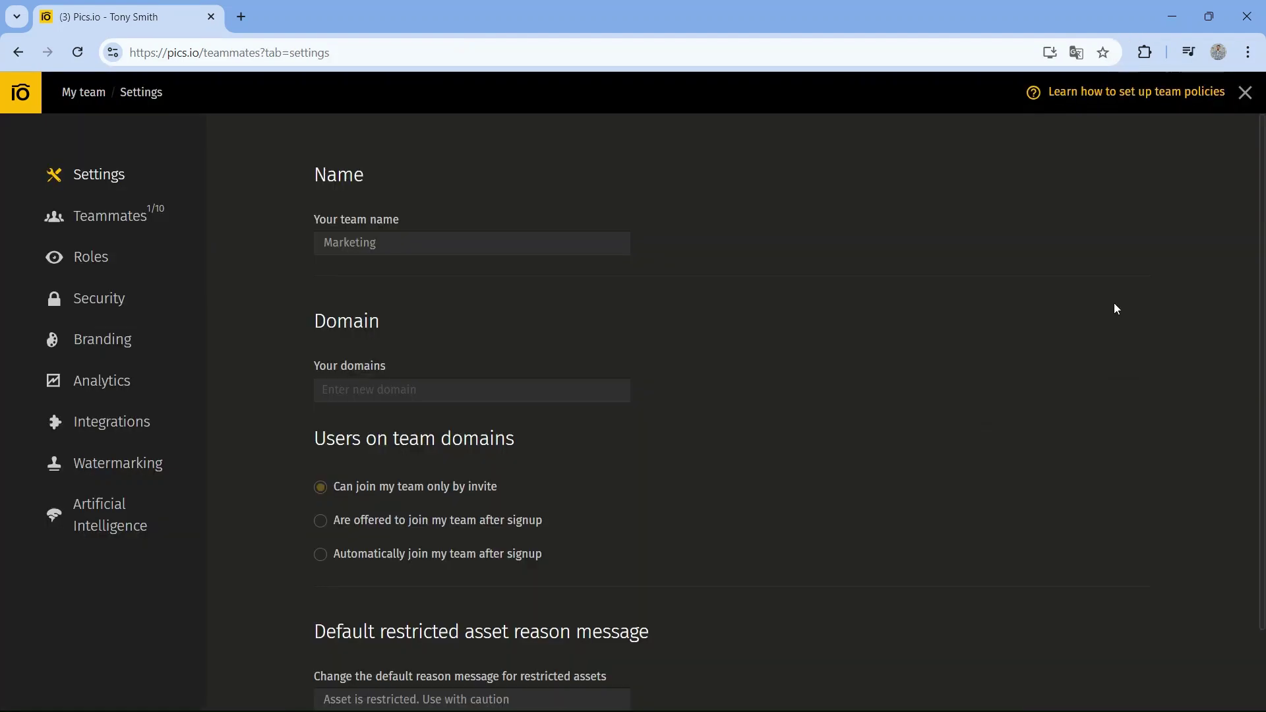
left_click(115, 224)
left_click(671, 249)
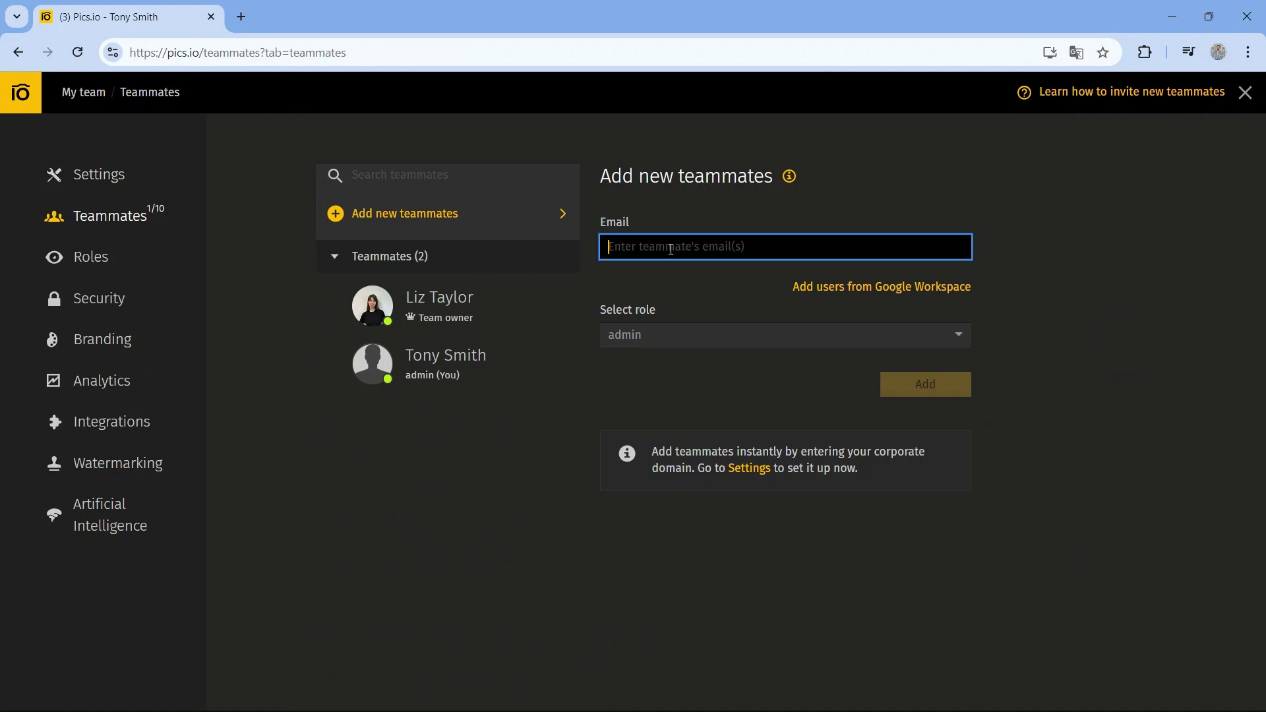
left_click(666, 333)
left_click(657, 438)
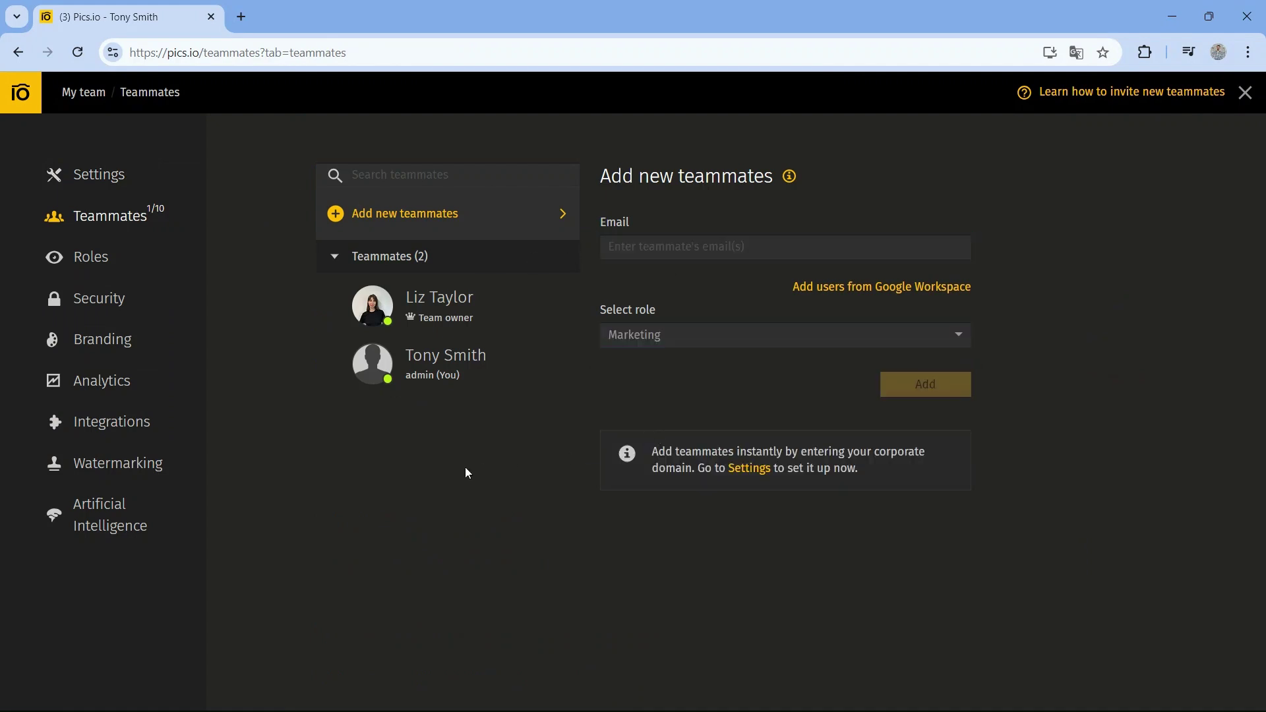
Review the Marketing and Design roles and their collection permissions.
left_click(86, 257)
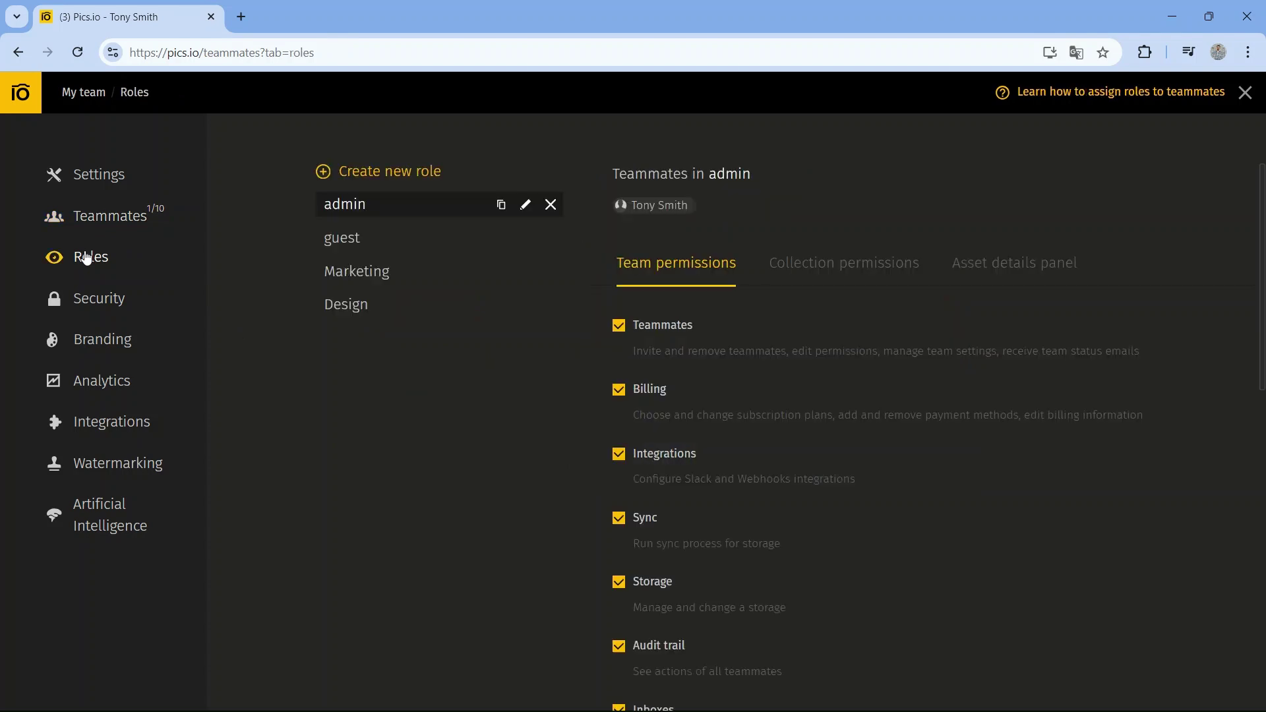
left_click(387, 272)
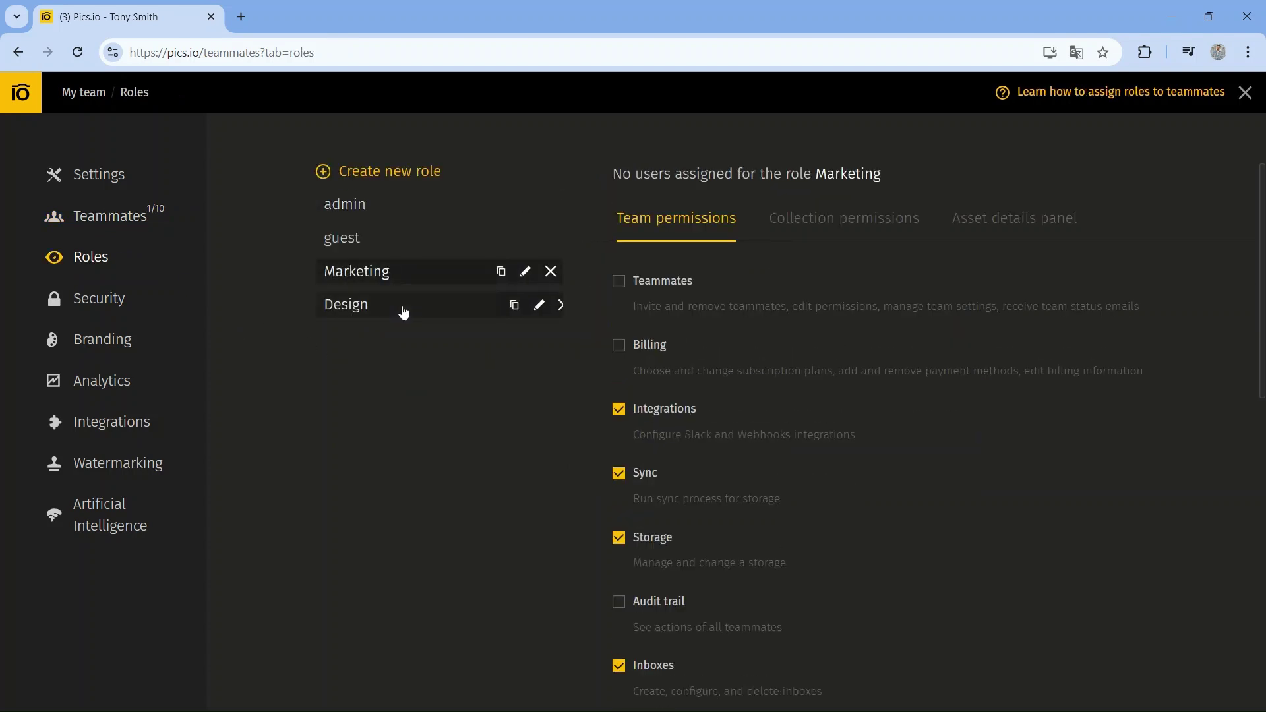
left_click(402, 310)
left_click(779, 225)
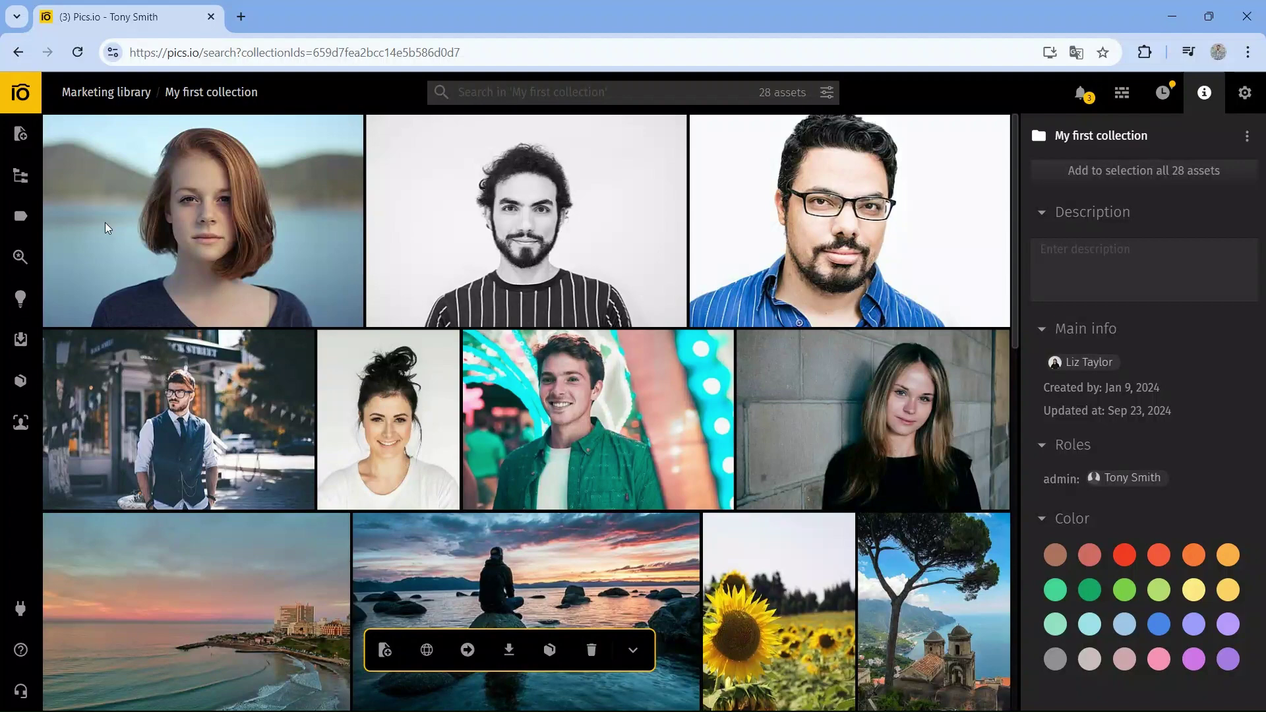
Show the Keywords panel, start a new keyword, and cancel it while still empty.
left_click(18, 220)
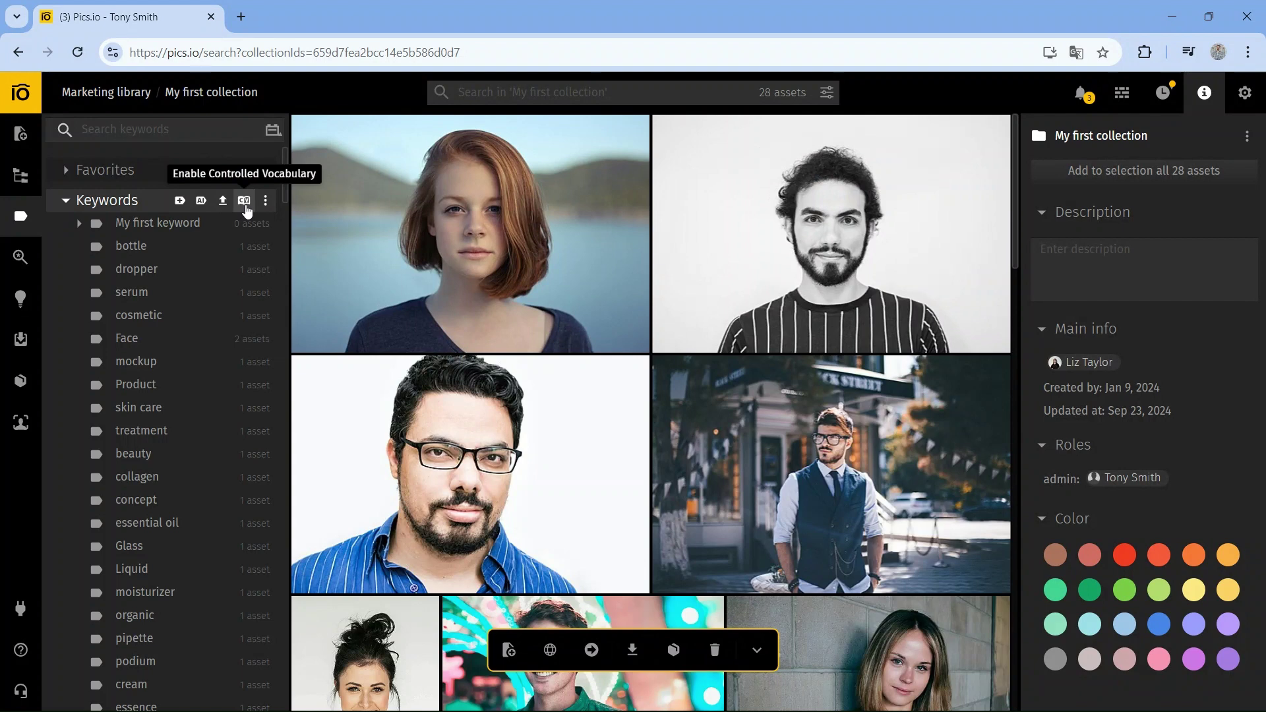
left_click(180, 201)
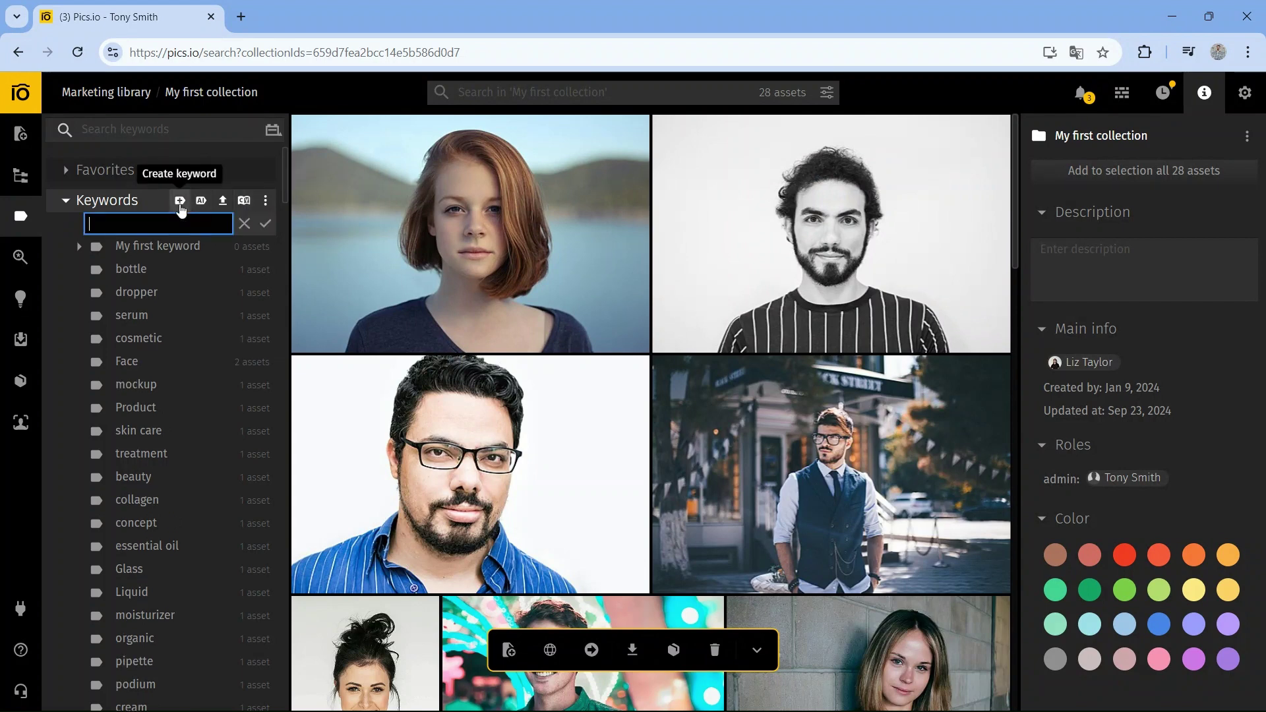
left_click(245, 224)
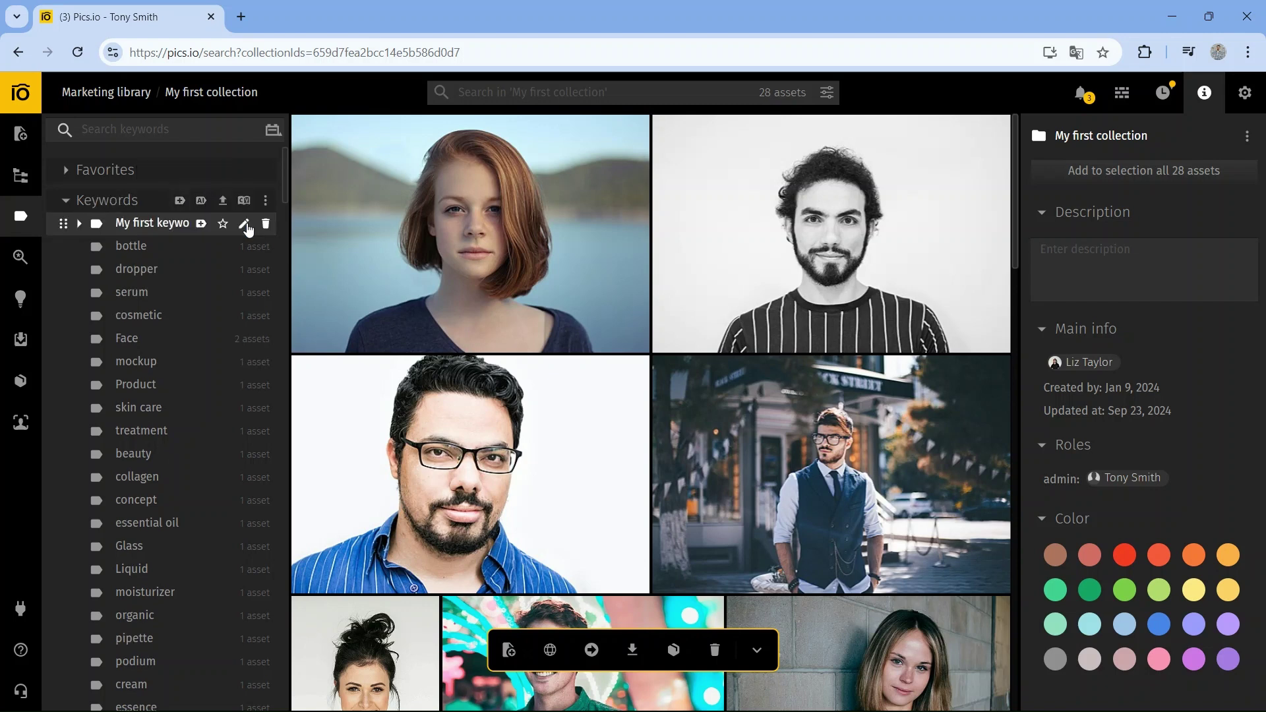
Preview the red-haired woman's photo, dismiss keyword suggestions, and close the preview unchanged.
left_click(472, 228)
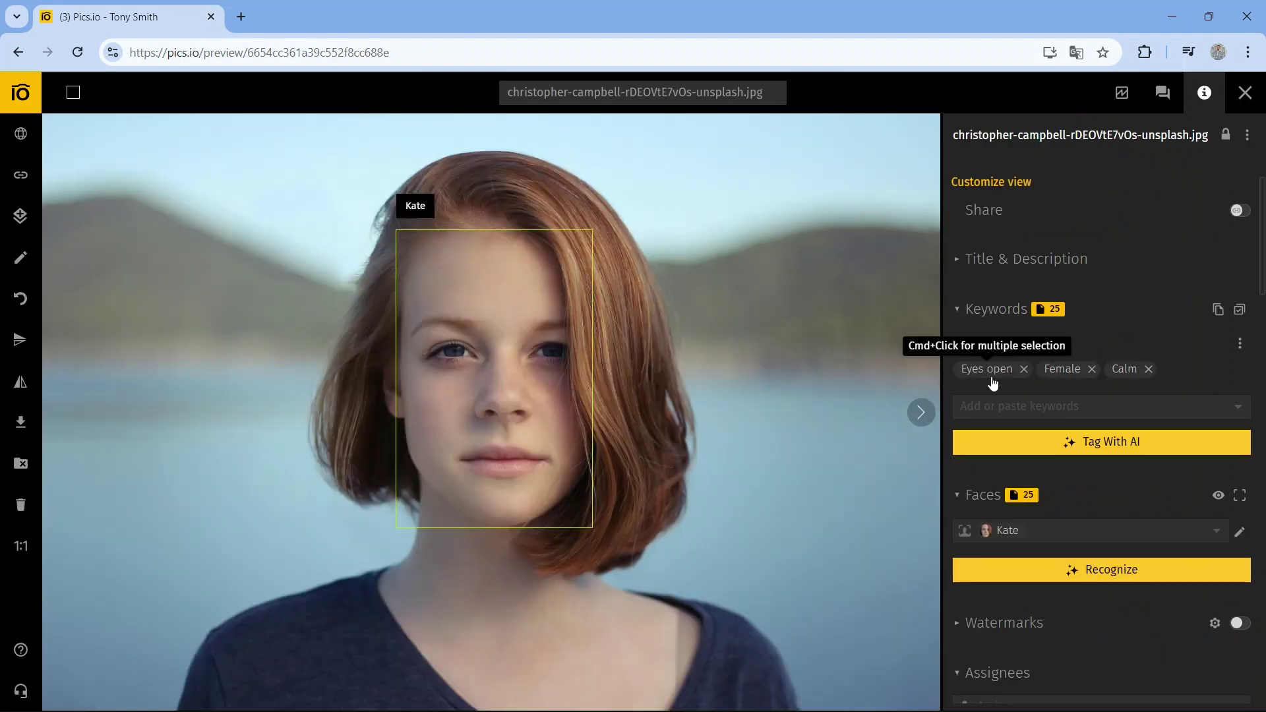
left_click(1006, 409)
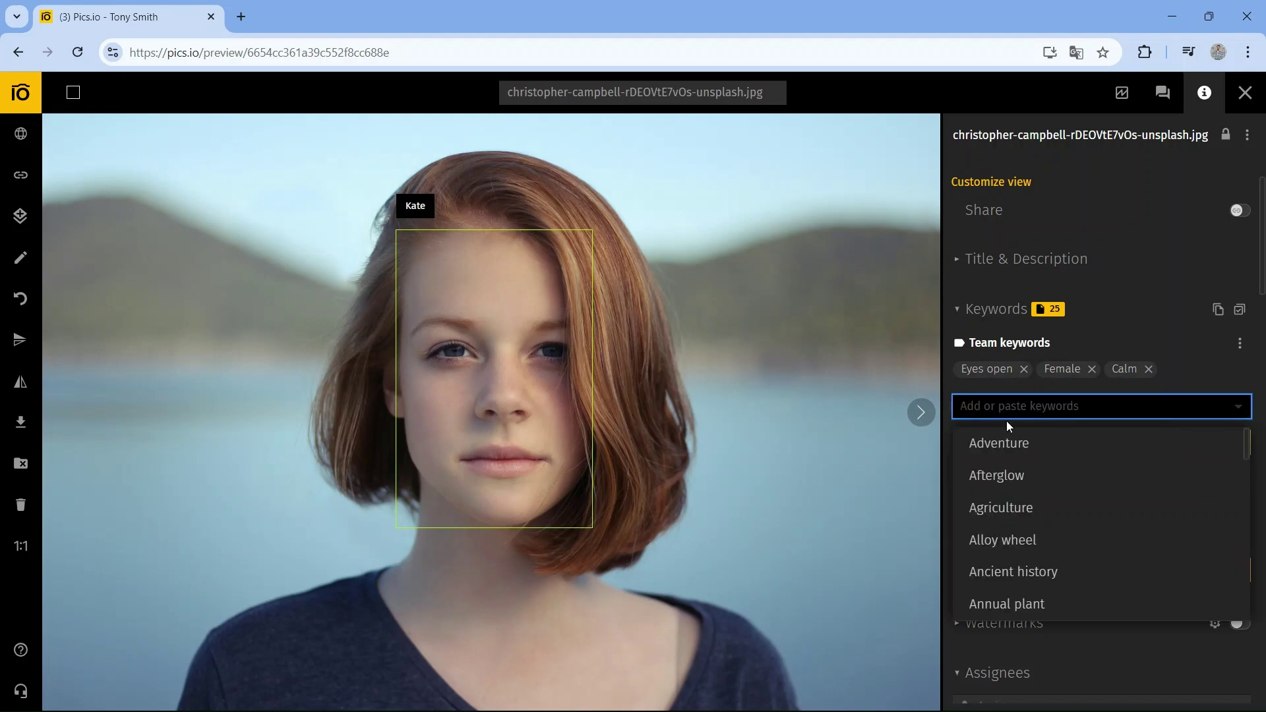
scroll(1049, 508, "down", 5)
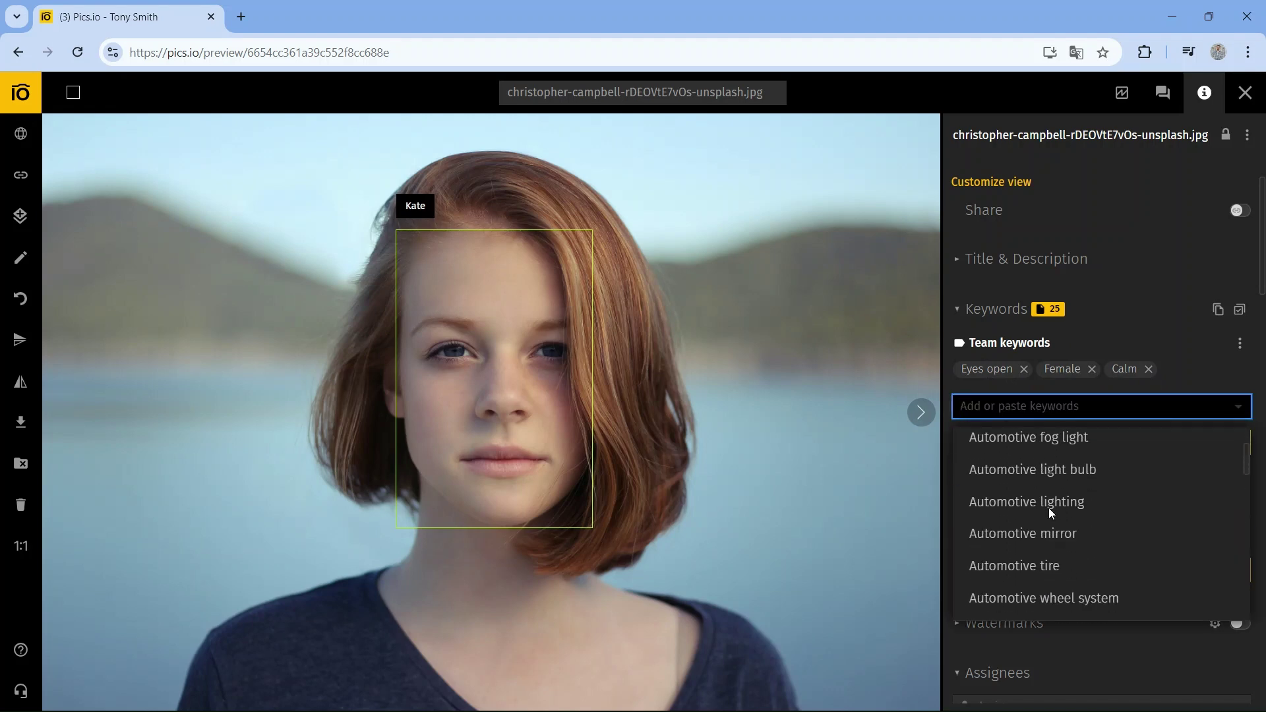
left_click(1200, 358)
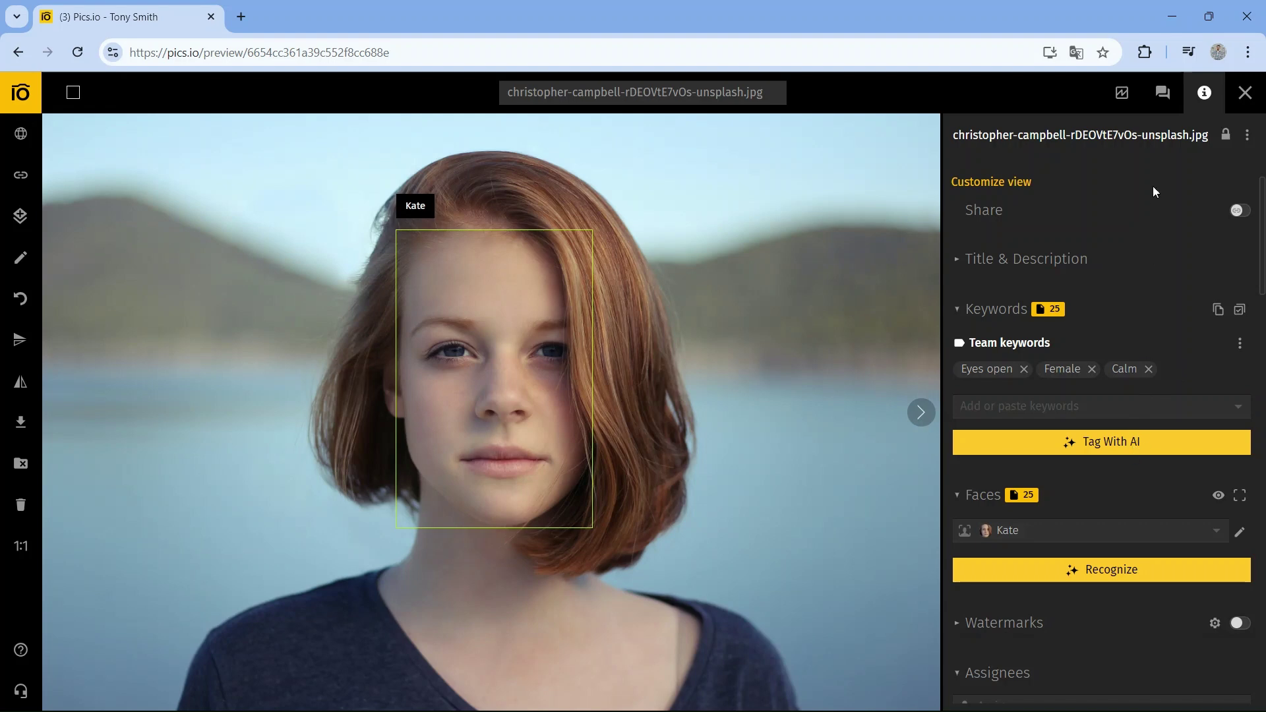
left_click(1245, 93)
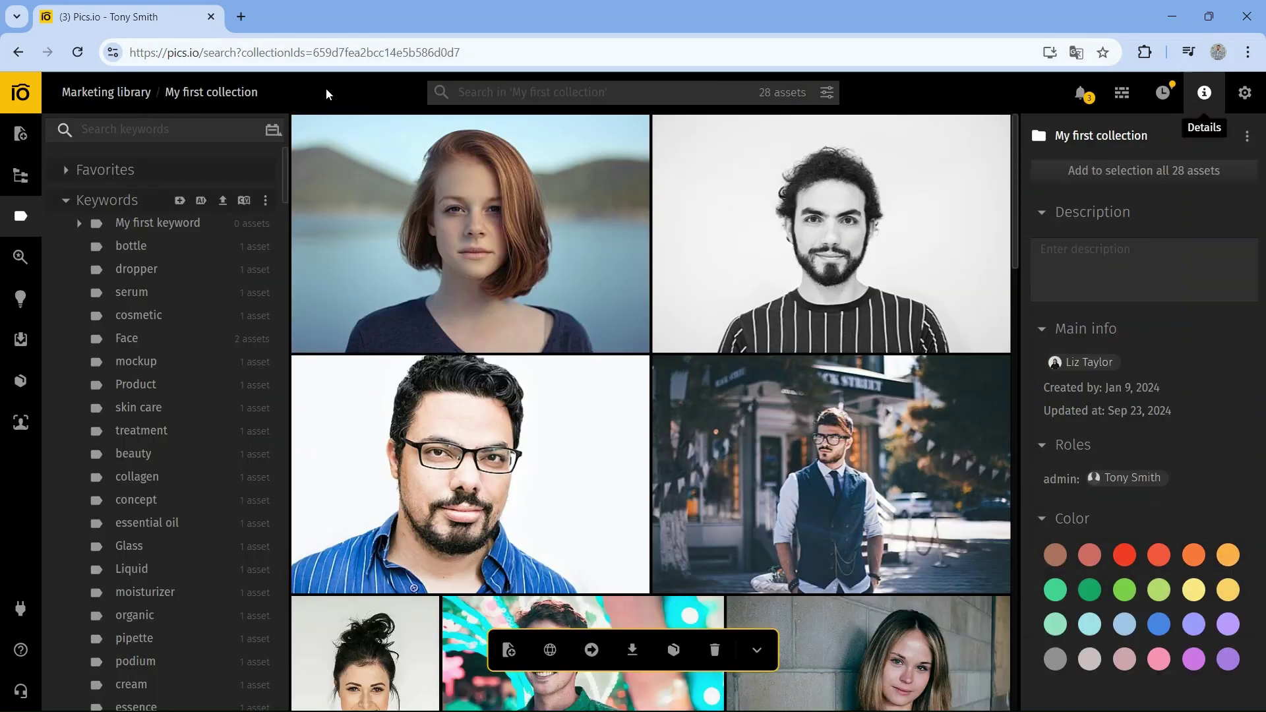
Try keyword sorting and a cancelled sub-keyword under bottle, then star dropper as favorite.
left_click(272, 130)
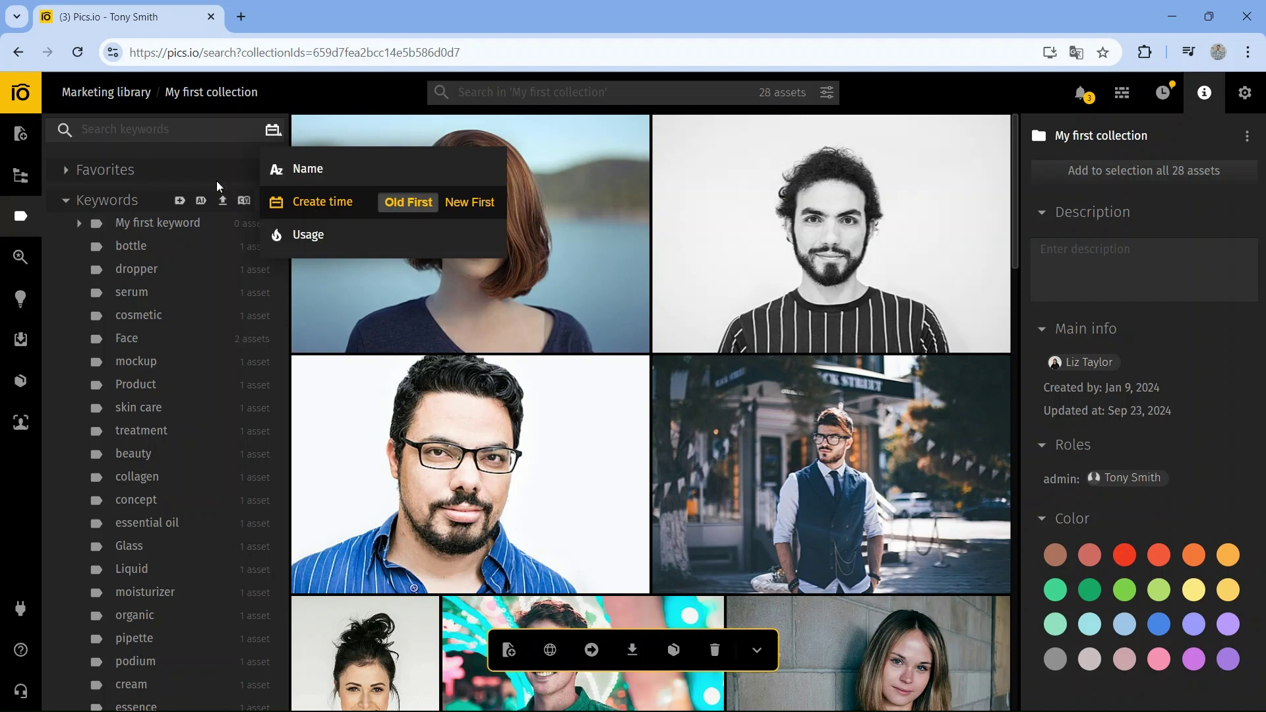
left_click(174, 152)
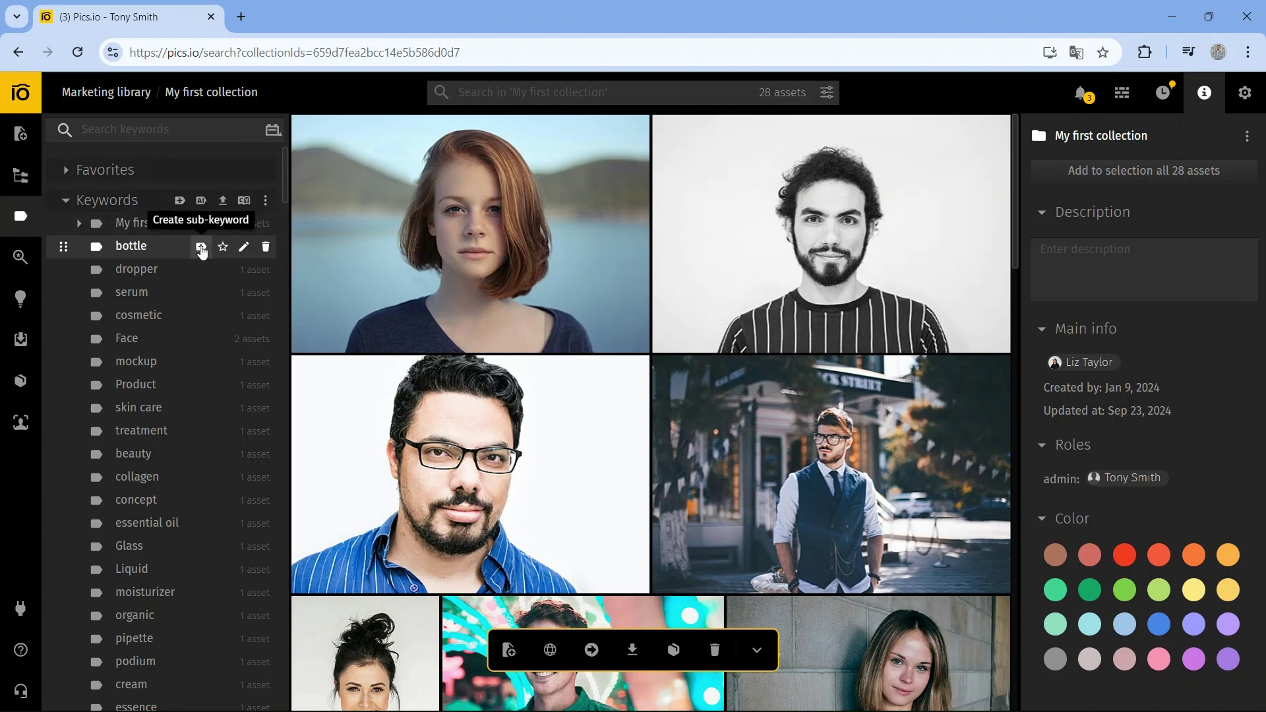
left_click(201, 248)
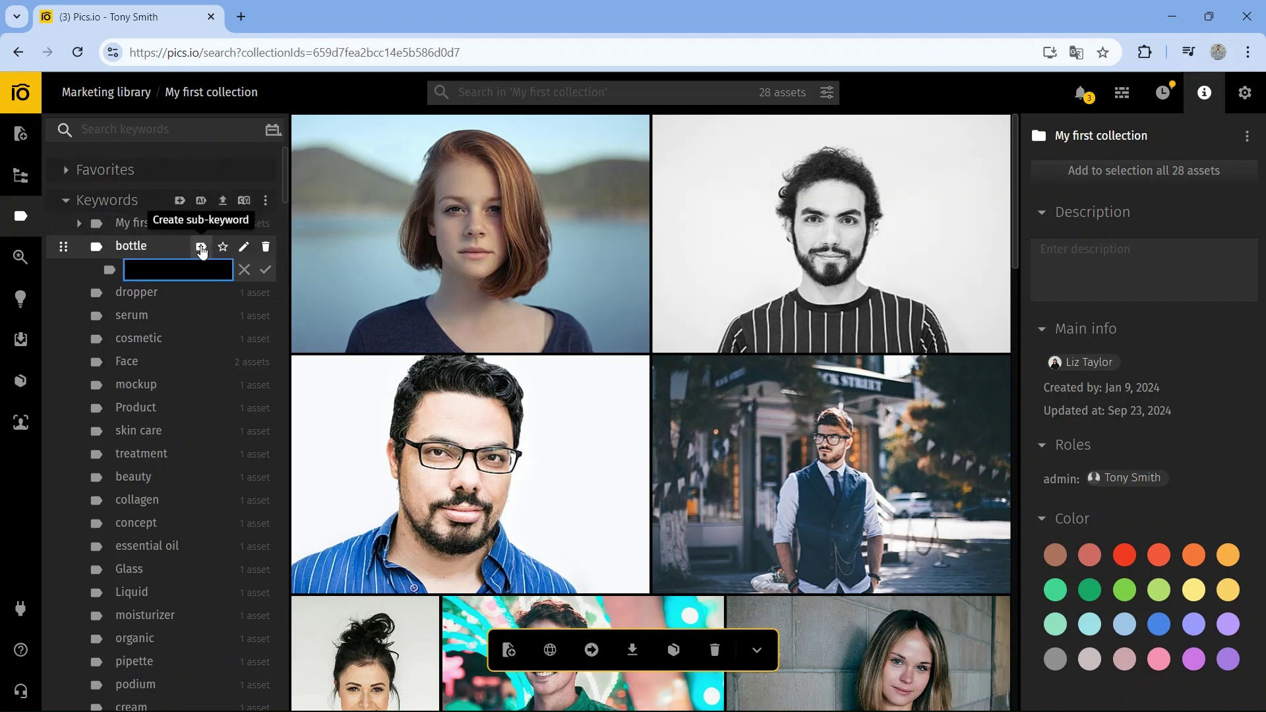
left_click(243, 276)
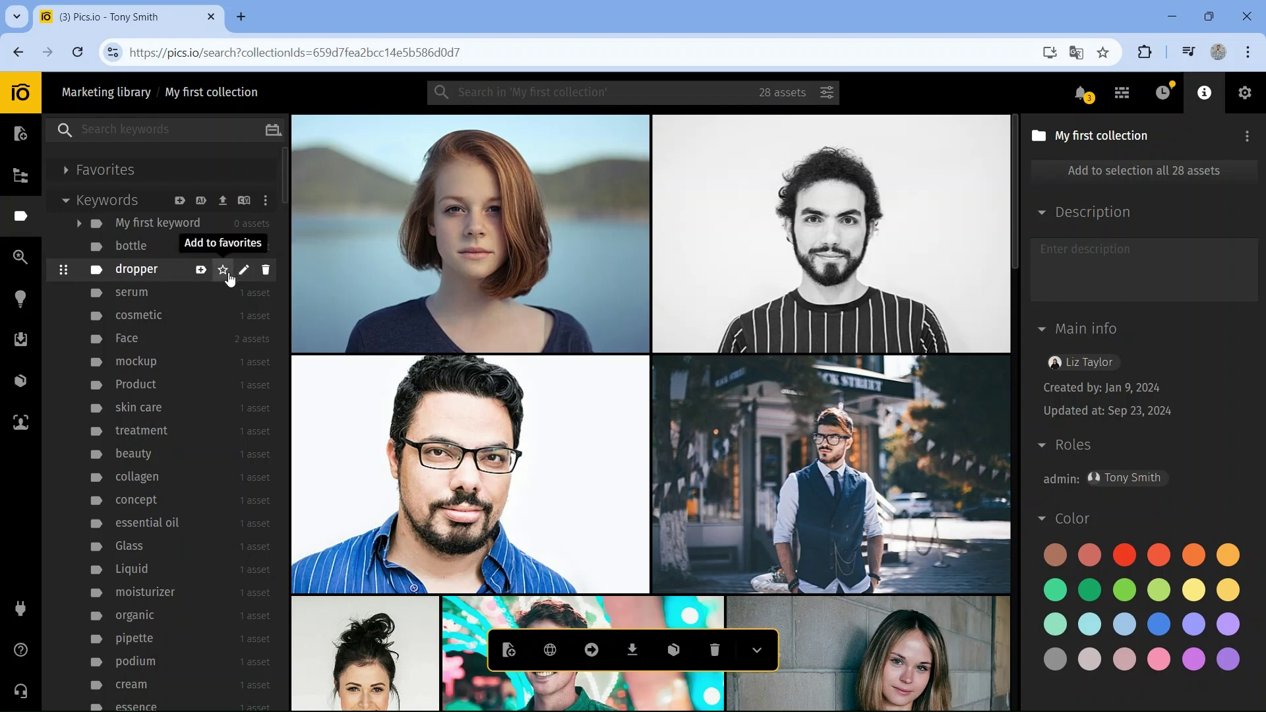
left_click(223, 270)
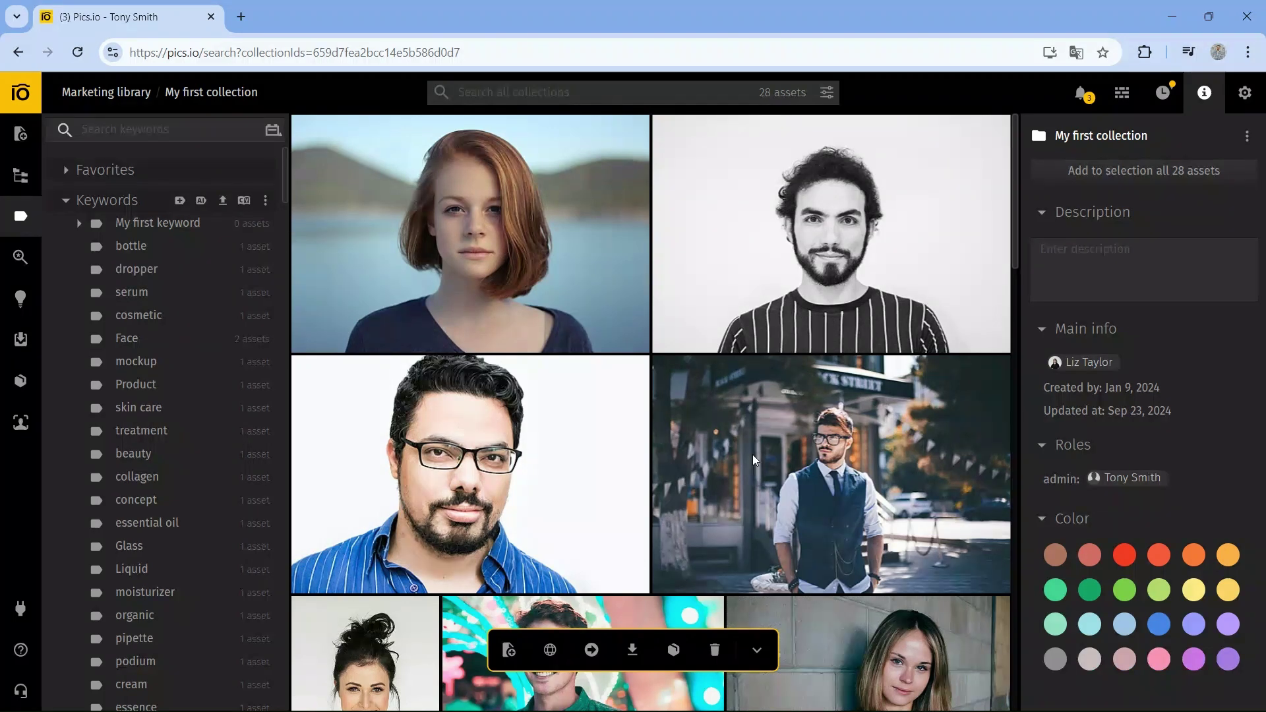
Create a Number custom field named 'Custom' in the custom fields schema.
left_click(1244, 93)
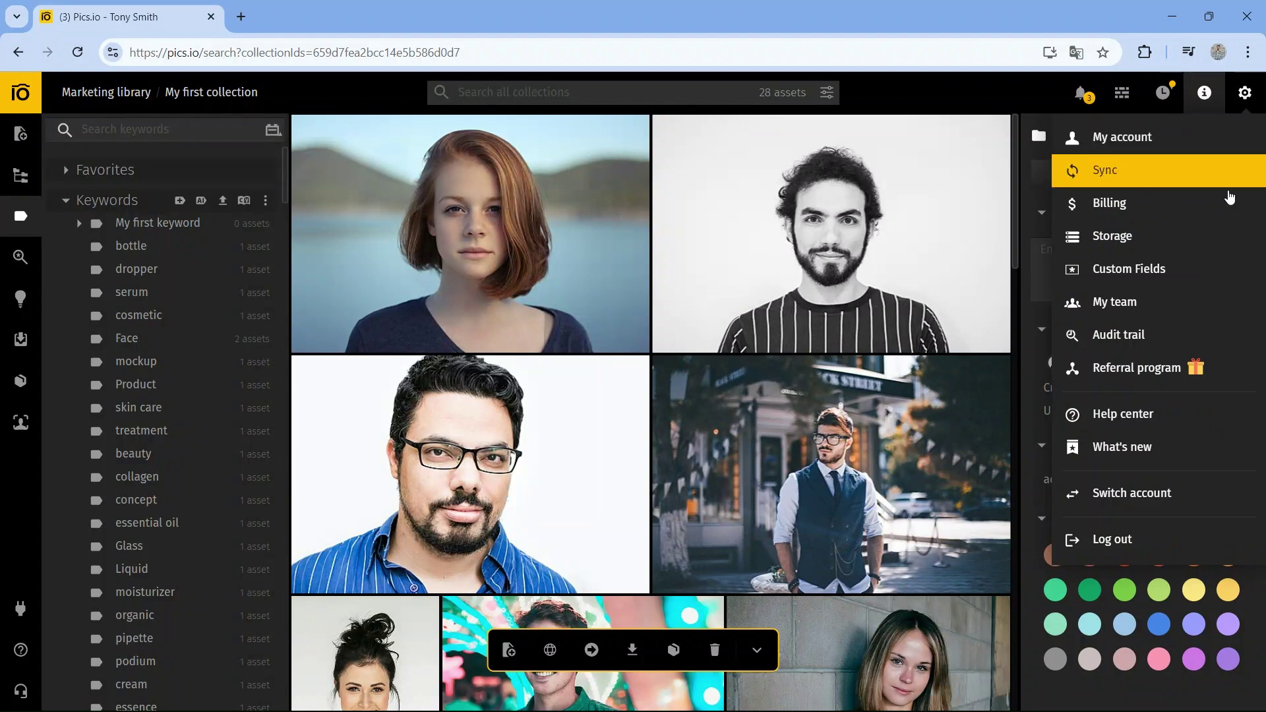
left_click(1185, 280)
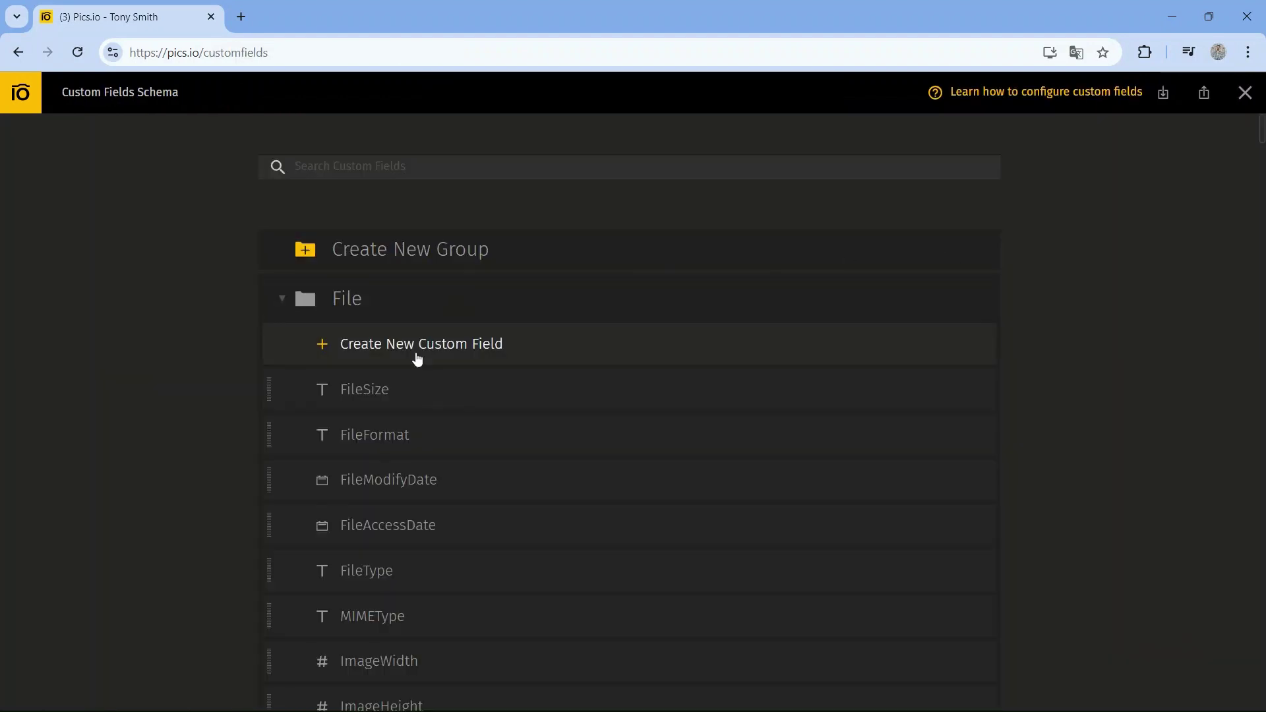
left_click(417, 359)
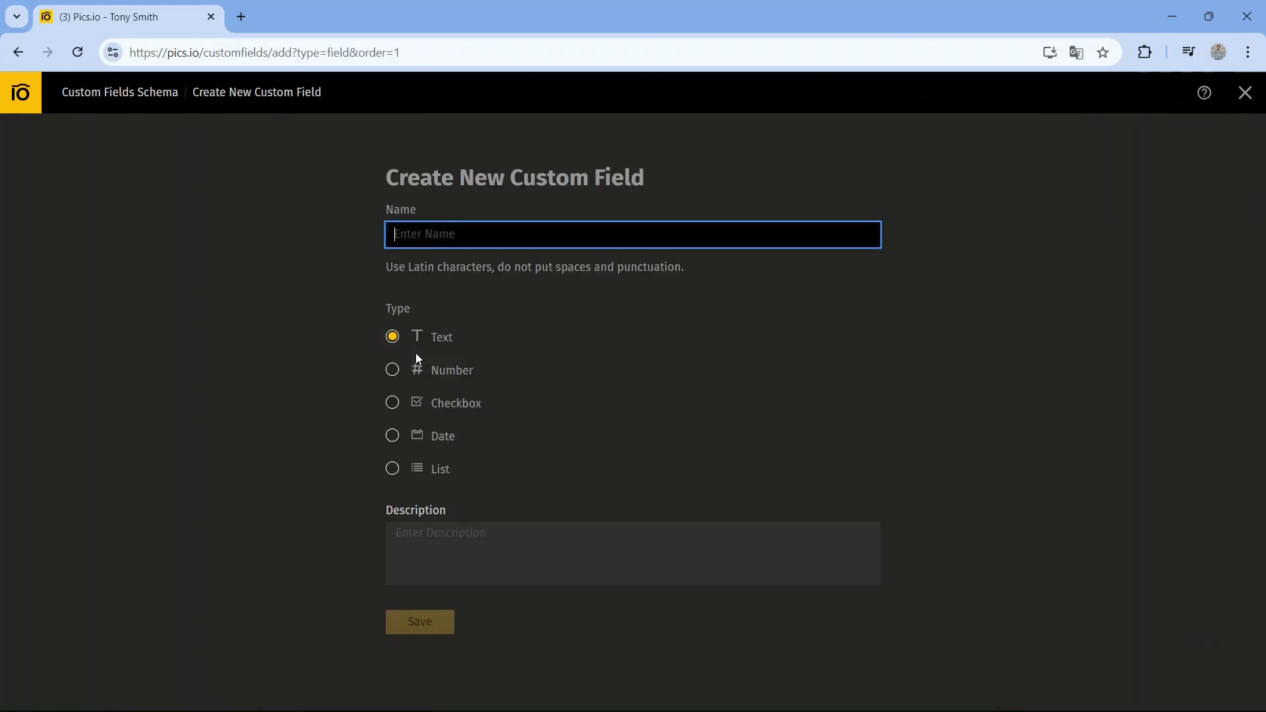
type("Custom")
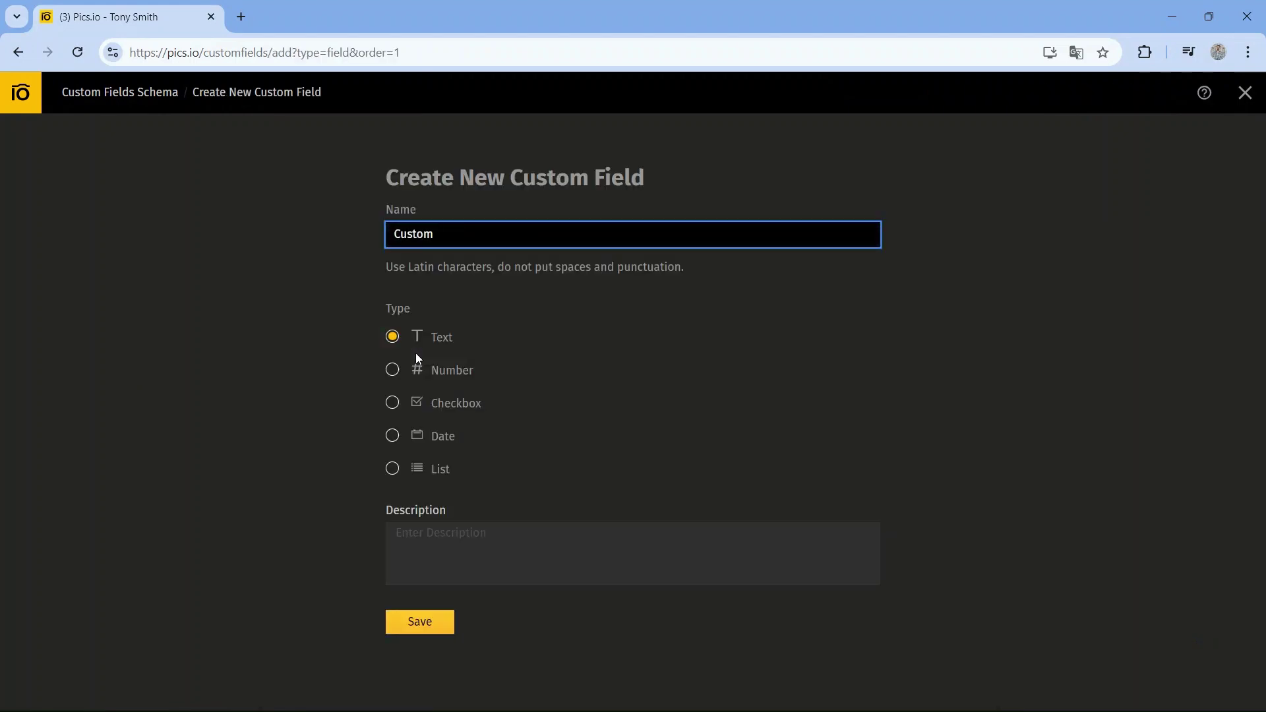
left_click(392, 403)
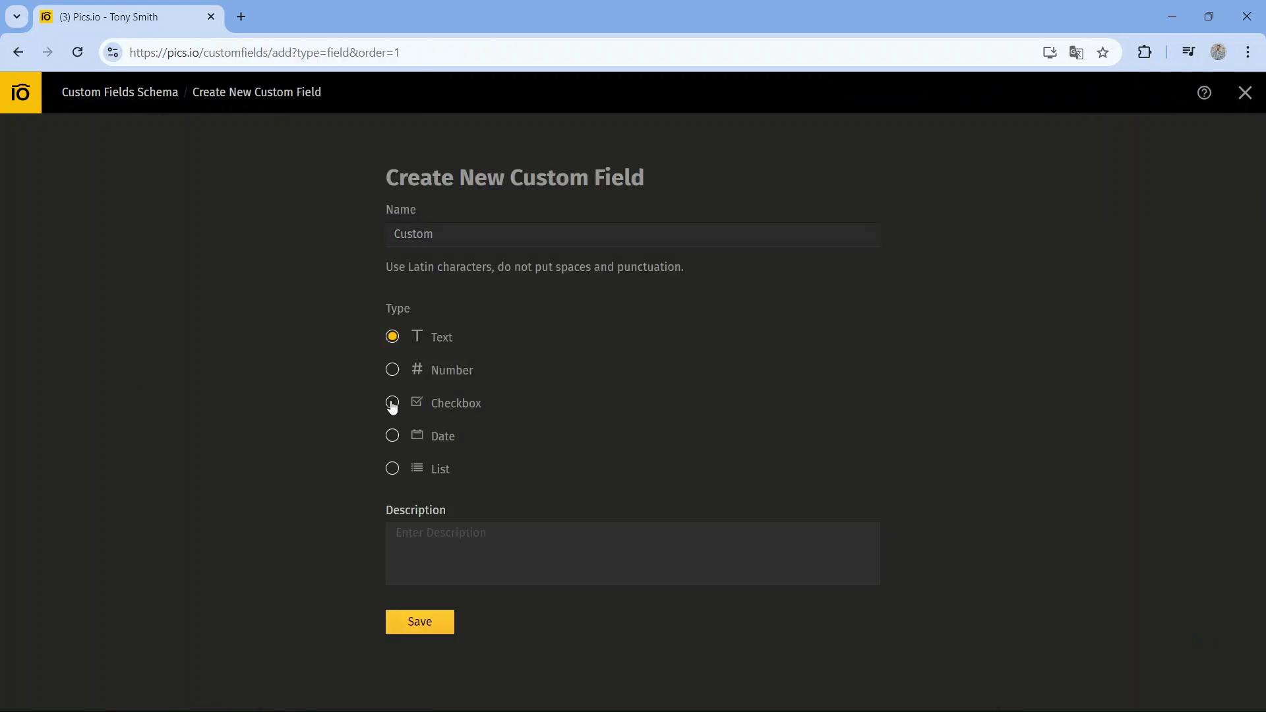
left_click(393, 438)
left_click(393, 468)
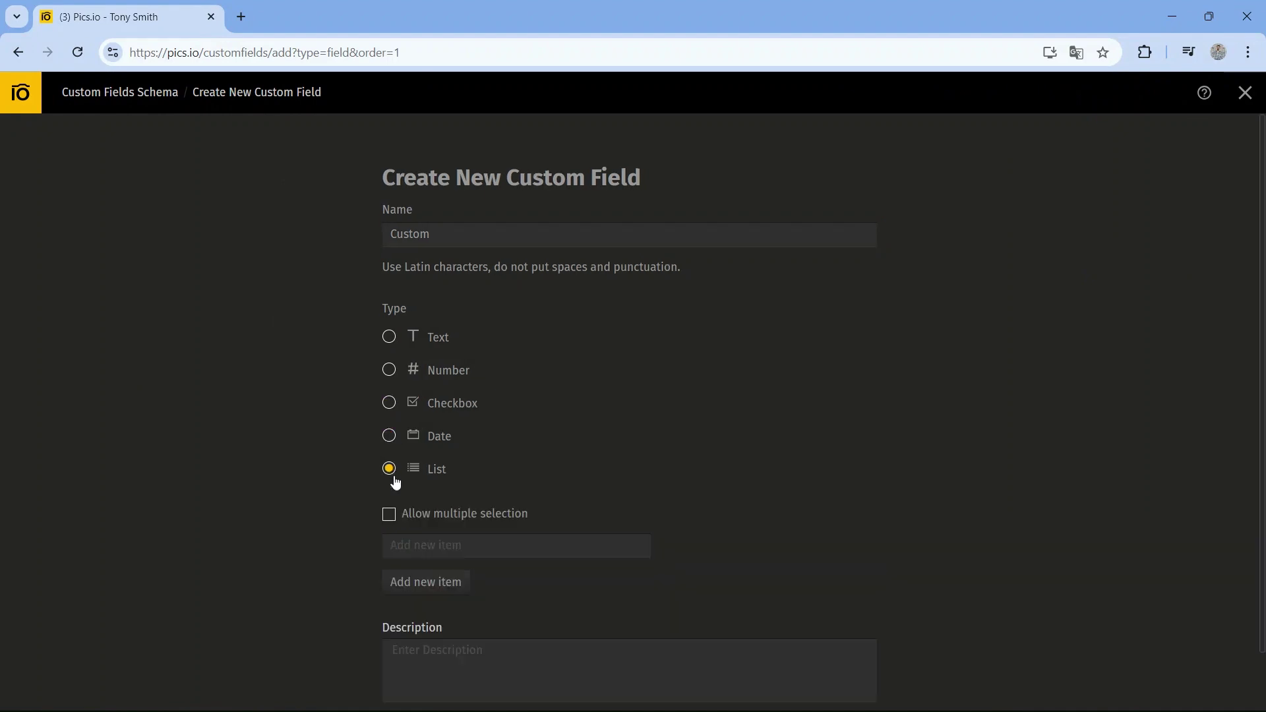
left_click(391, 370)
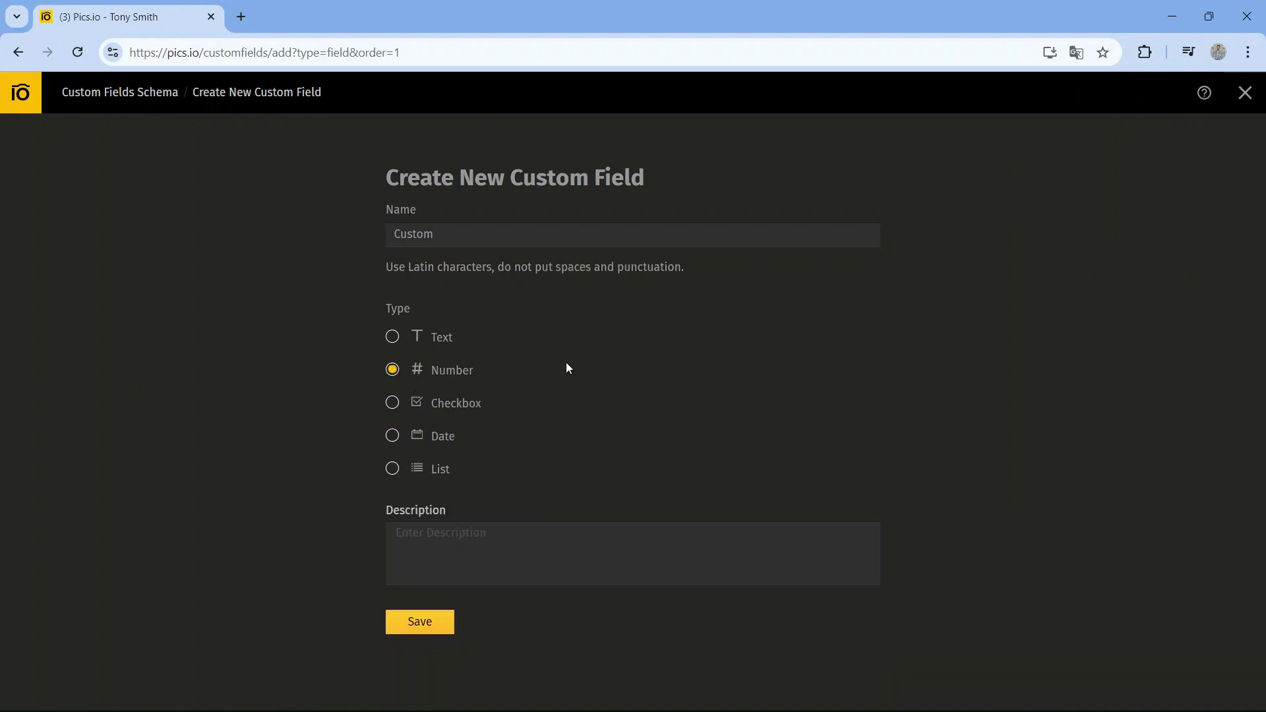
left_click(426, 623)
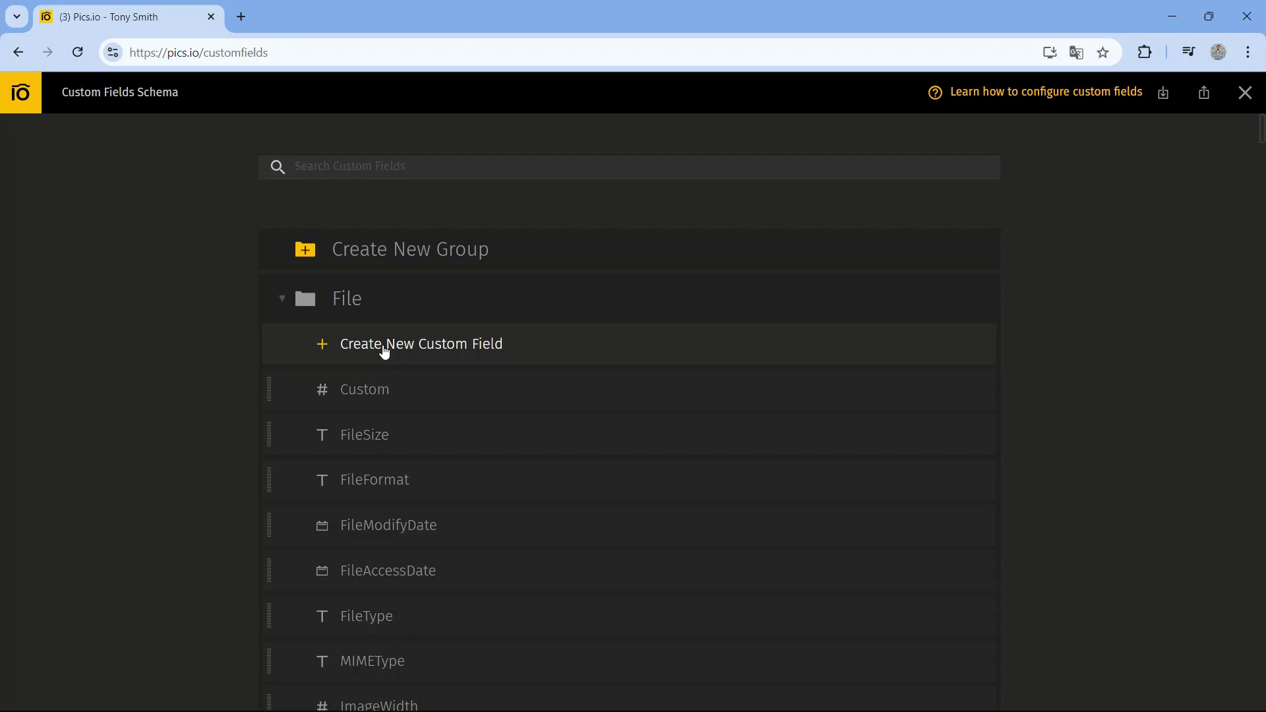
Add a new custom field group named 'Custom'.
left_click(417, 254)
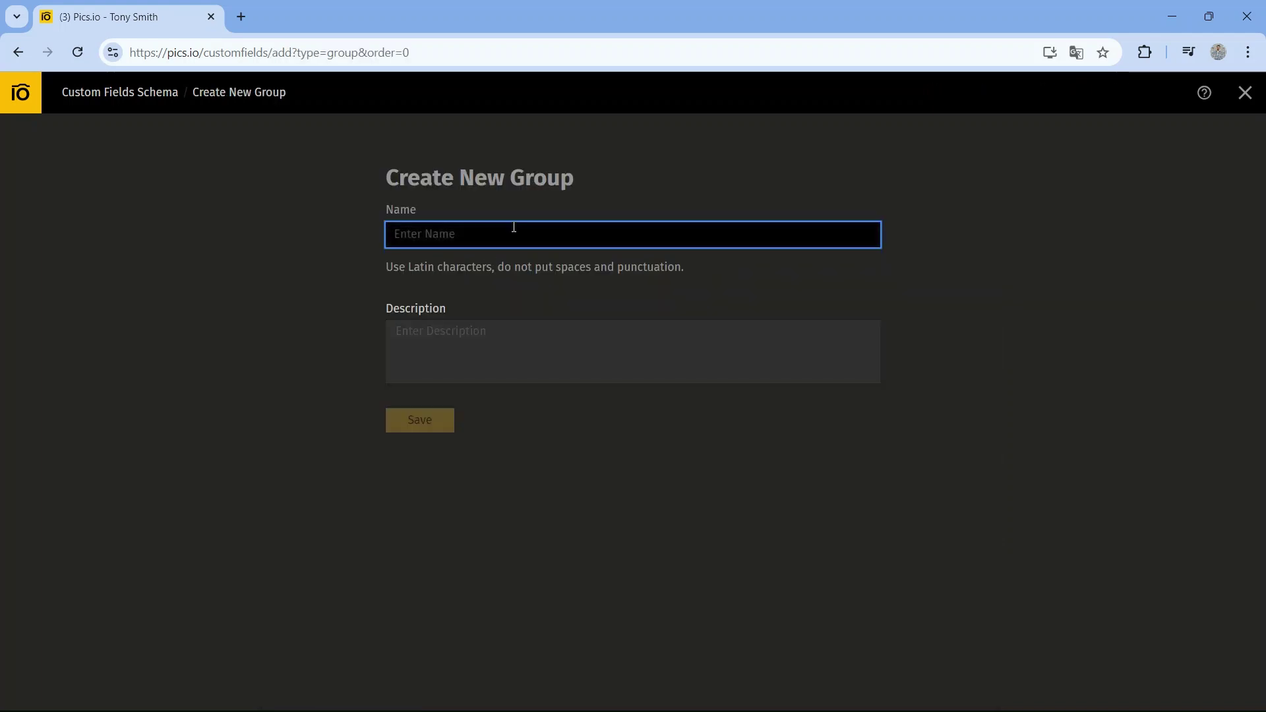
type("Custom")
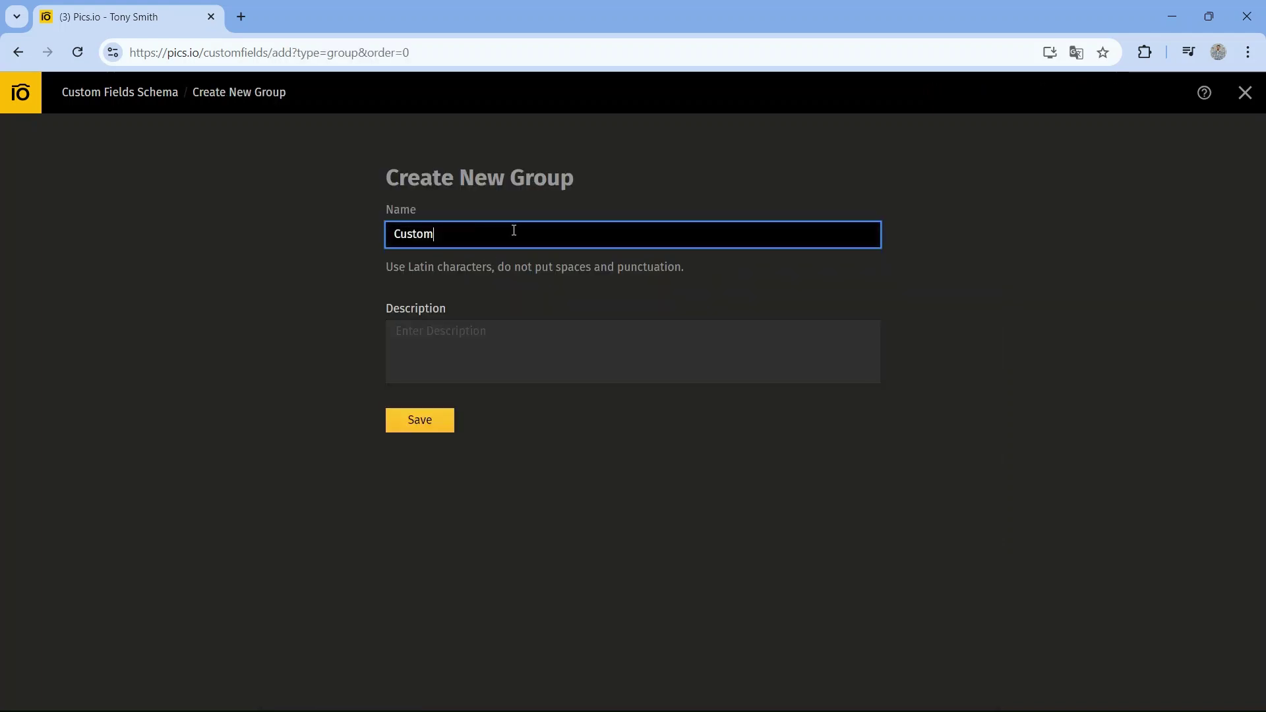
left_click(421, 419)
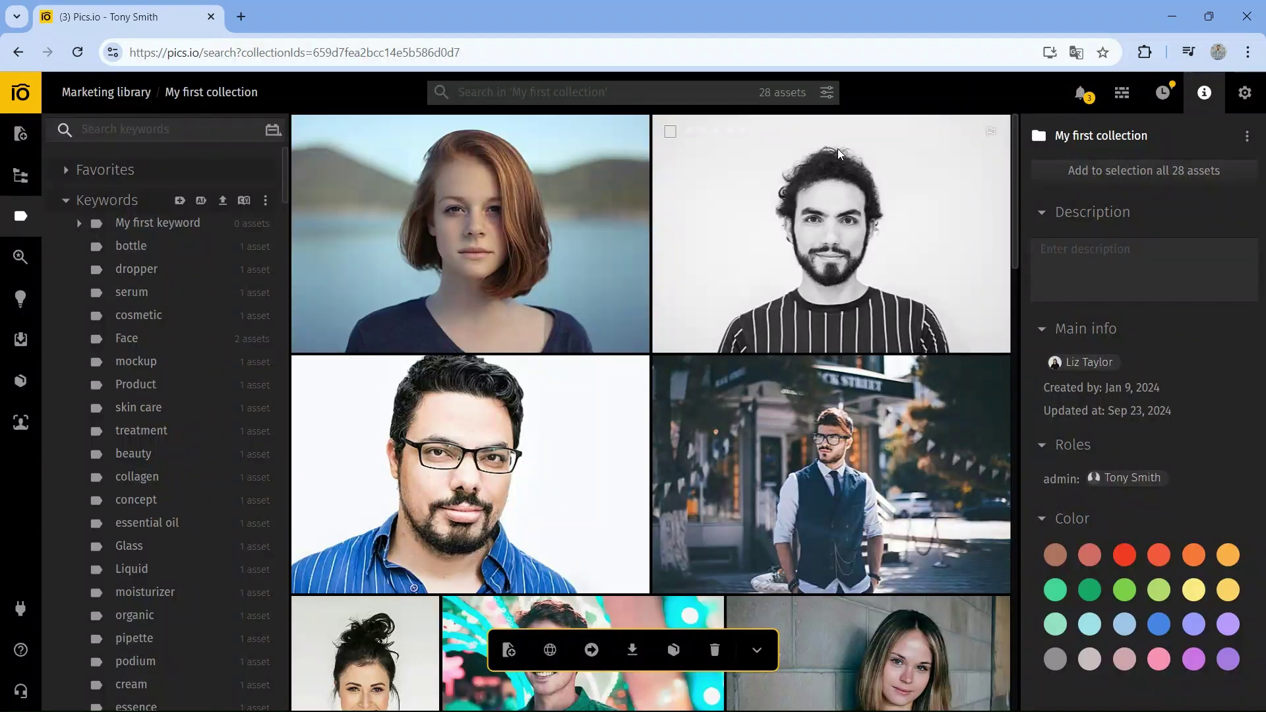
Filter search results by yellow and green colour labels and a four-star rating.
left_click(827, 94)
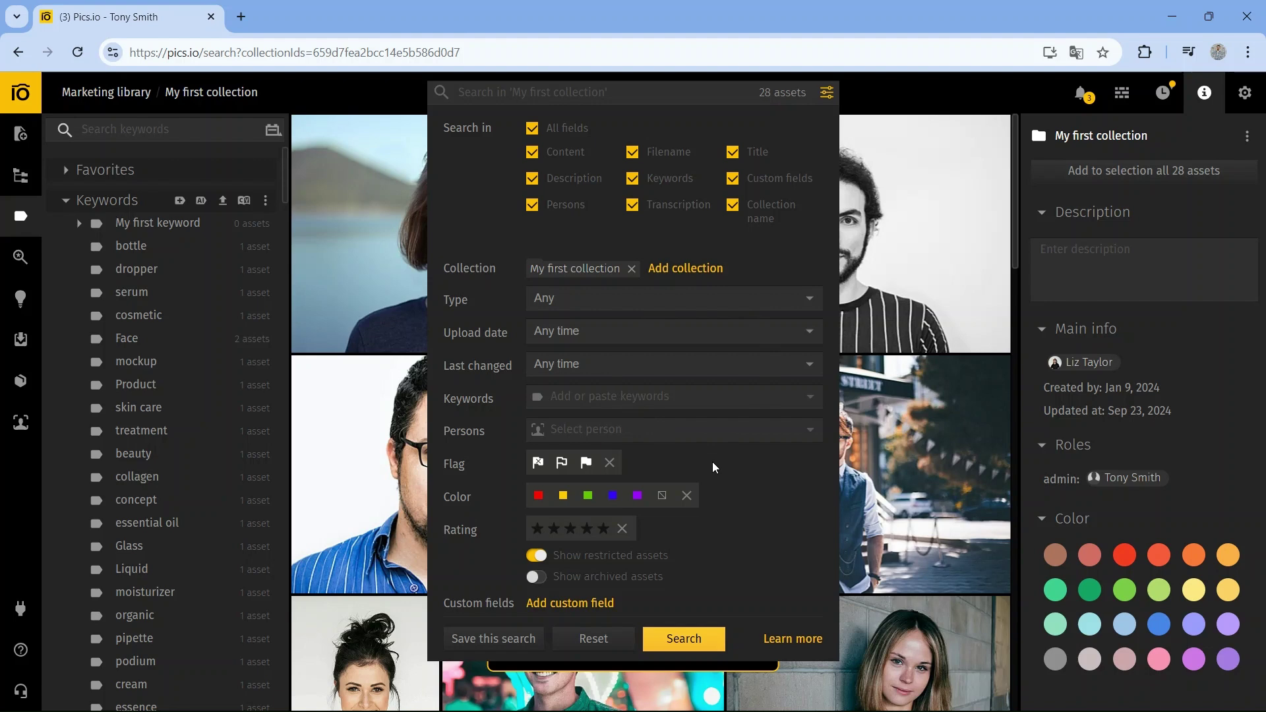
left_click(562, 497)
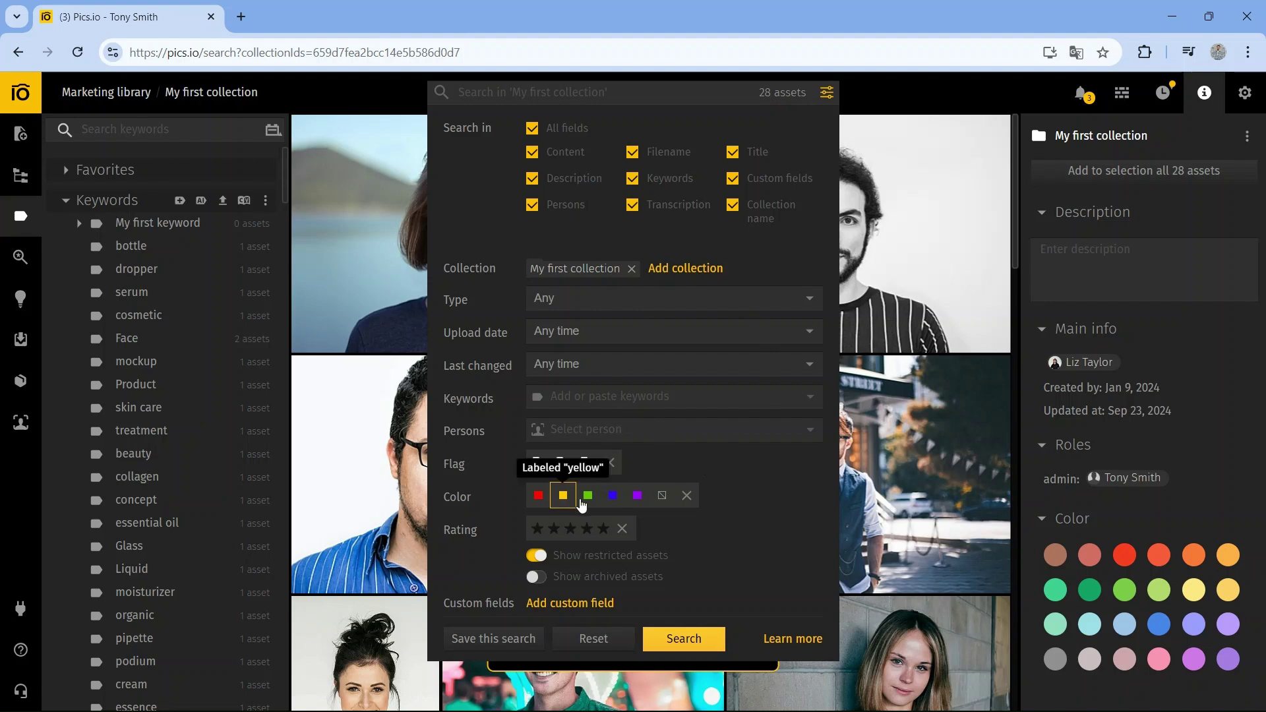
left_click(587, 496)
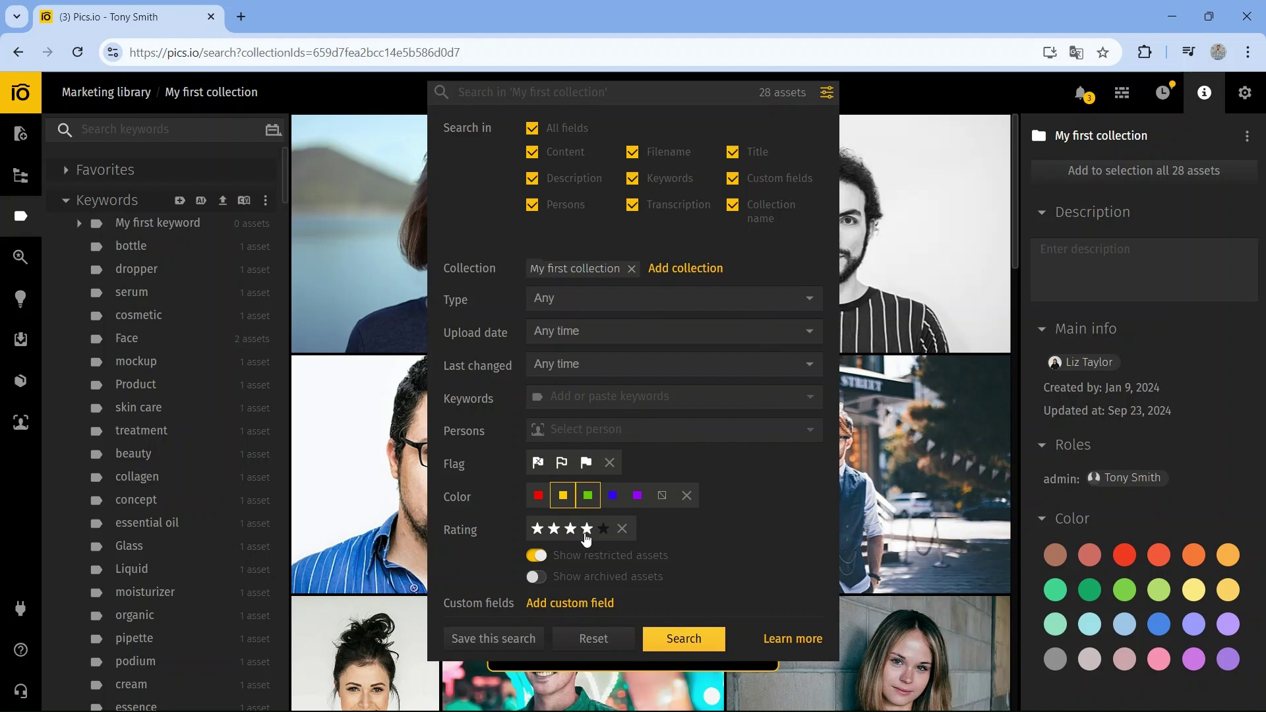
left_click(585, 535)
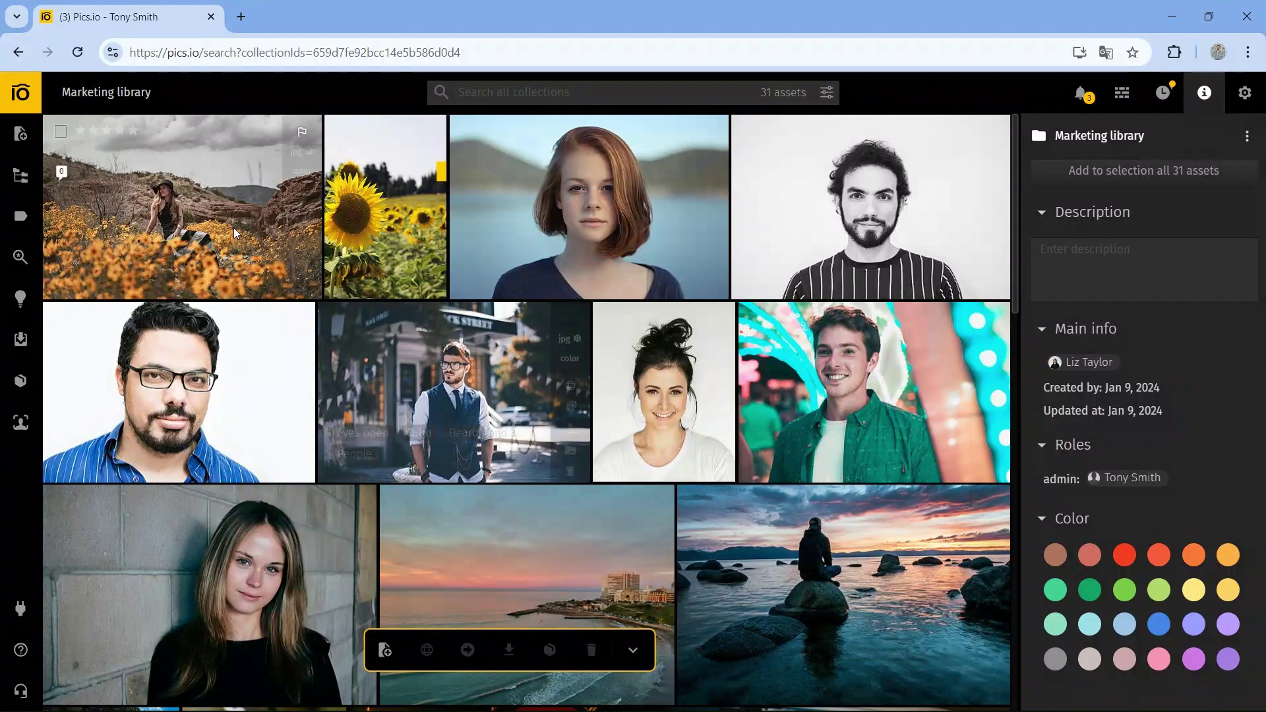
Open the flower-field photo and assign it to a team member under Assignees.
left_click(234, 232)
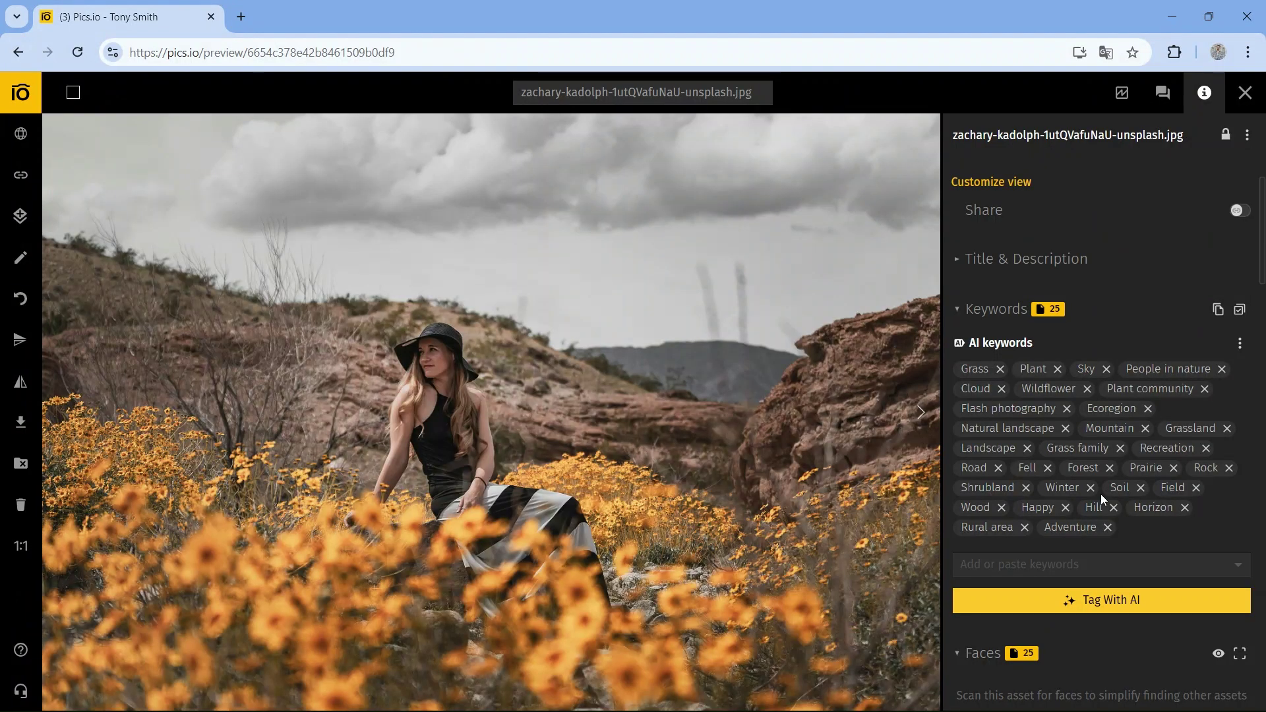
scroll(1101, 494, "down", 5)
scroll(1101, 499, "down", 2)
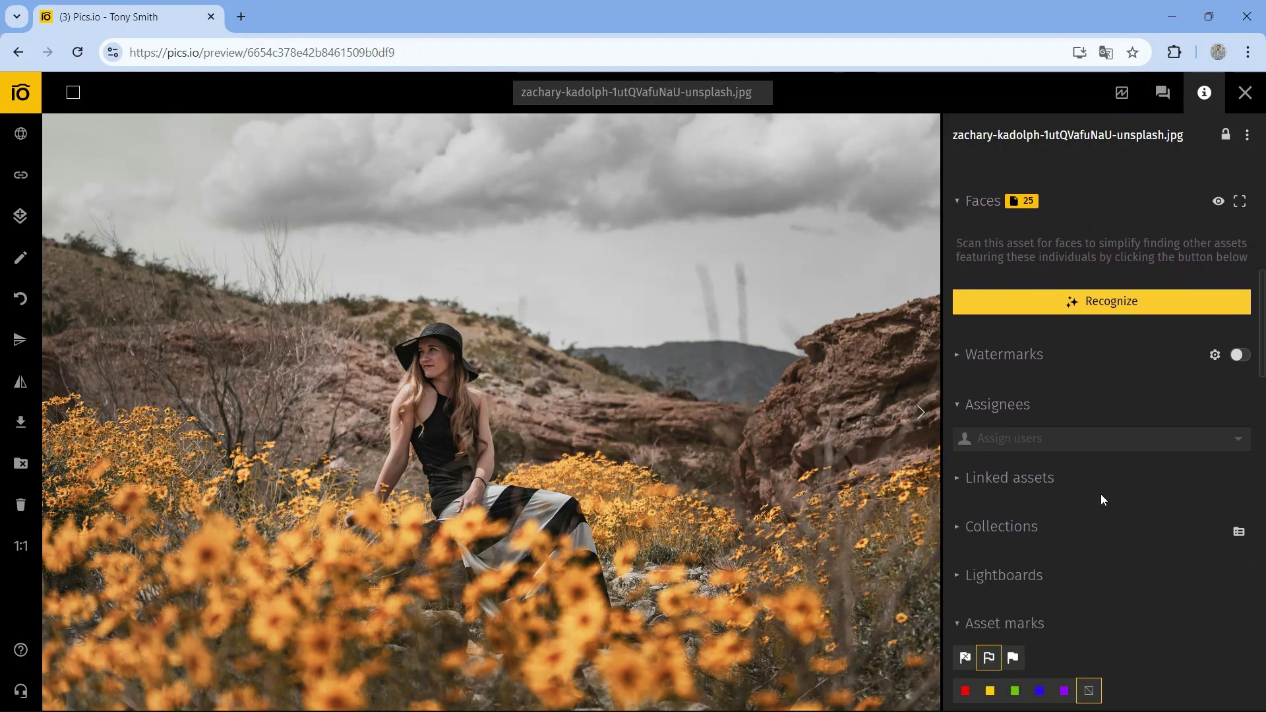
left_click(1045, 433)
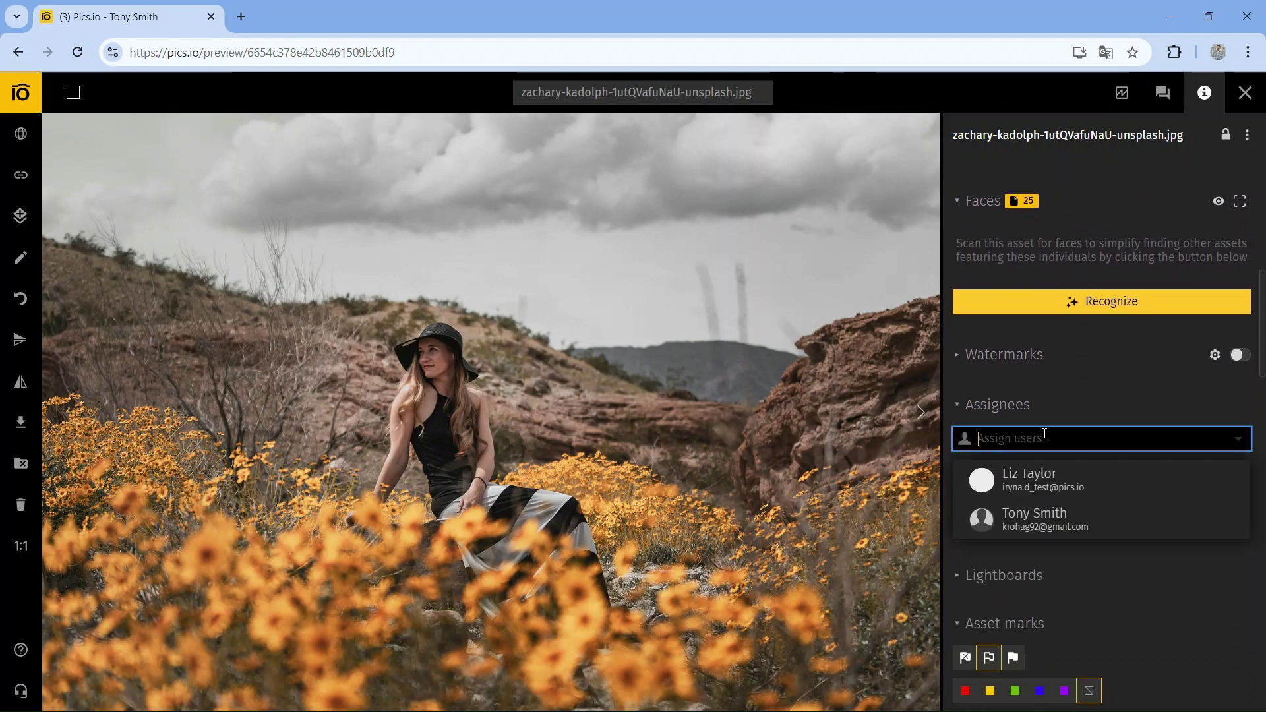
left_click(1030, 475)
Give the flower-field photo a yellow colour label under Asset marks.
scroll(1038, 599, "down", 2)
left_click(991, 578)
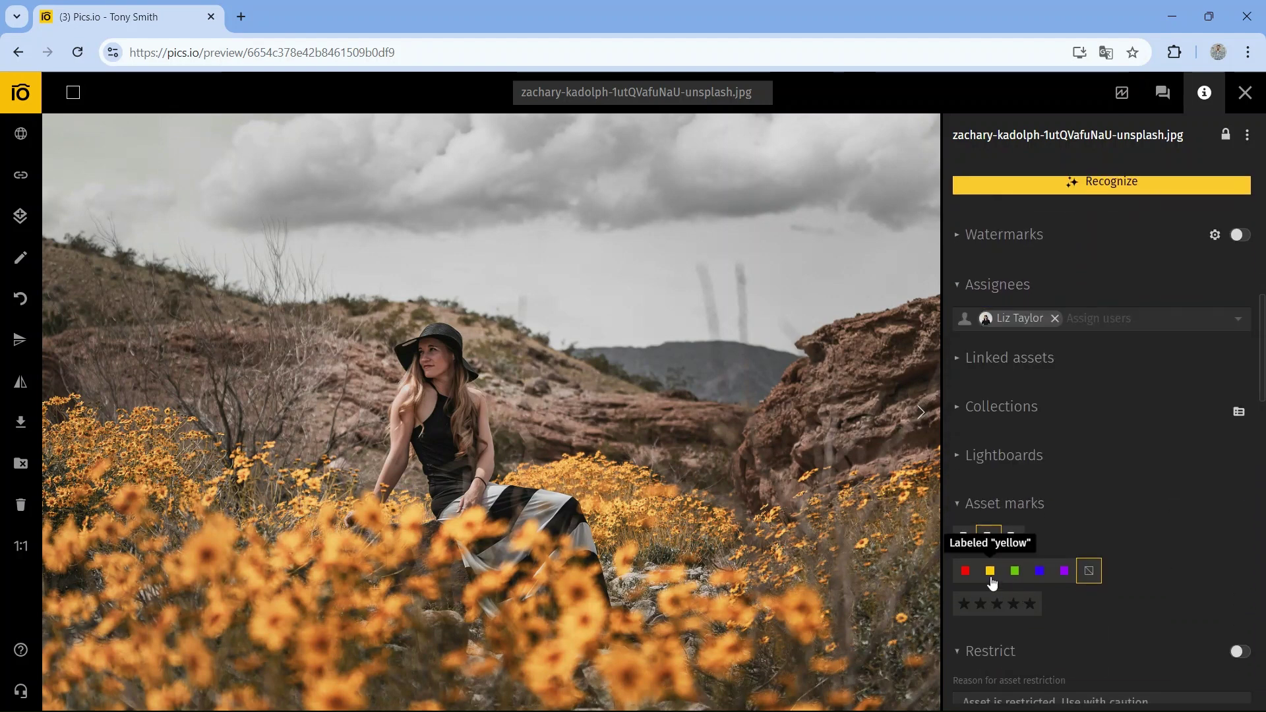
scroll(1126, 477, "up", 7)
scroll(1127, 483, "up", 2)
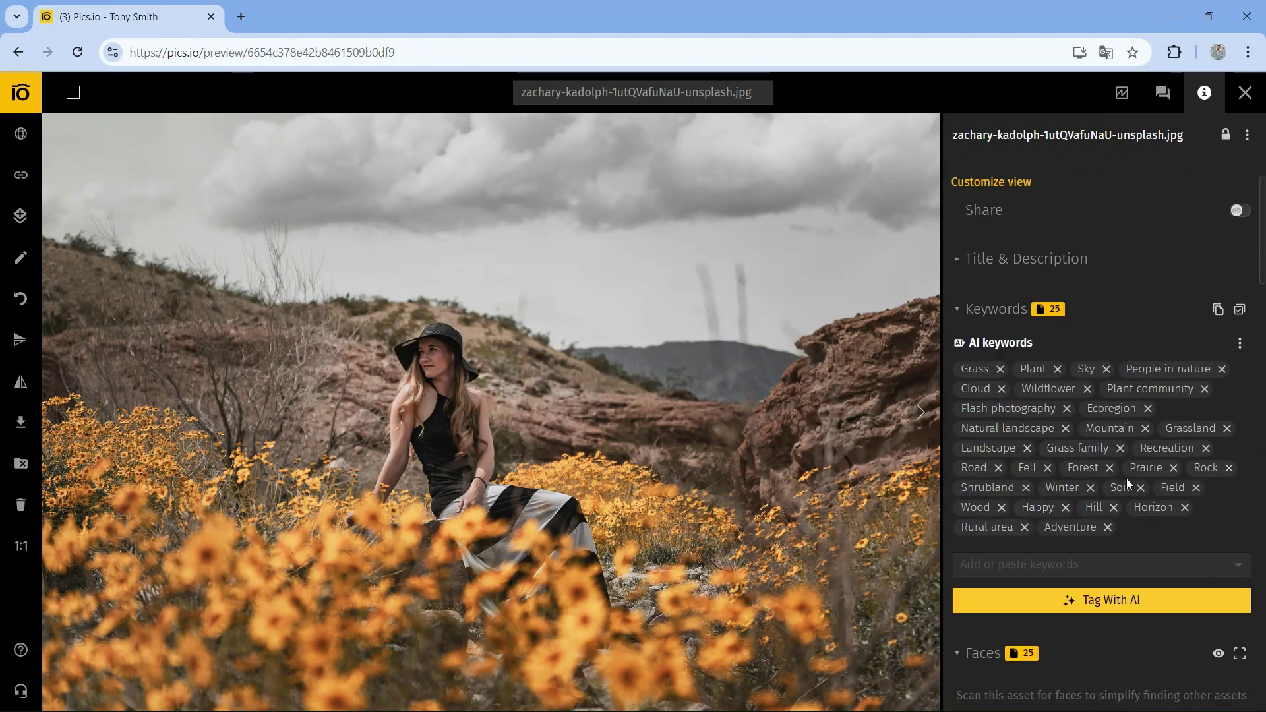
left_click(1165, 94)
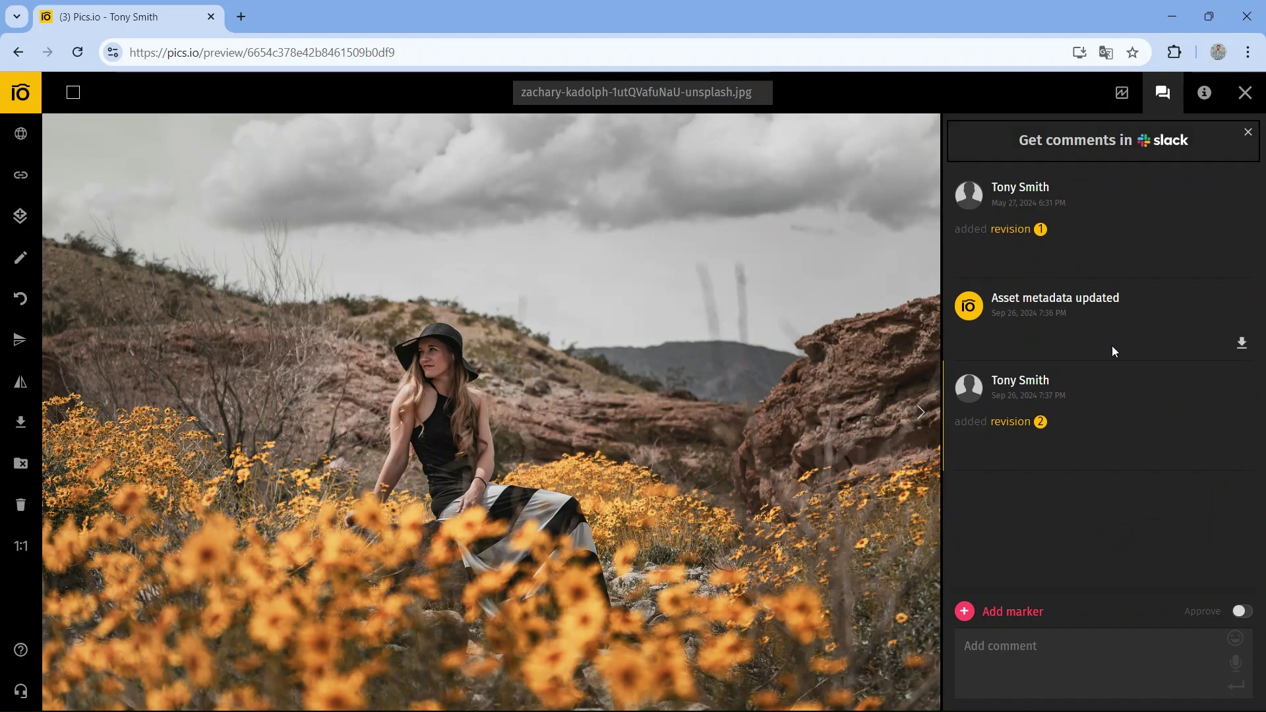
left_click(1020, 671)
type("please use this image")
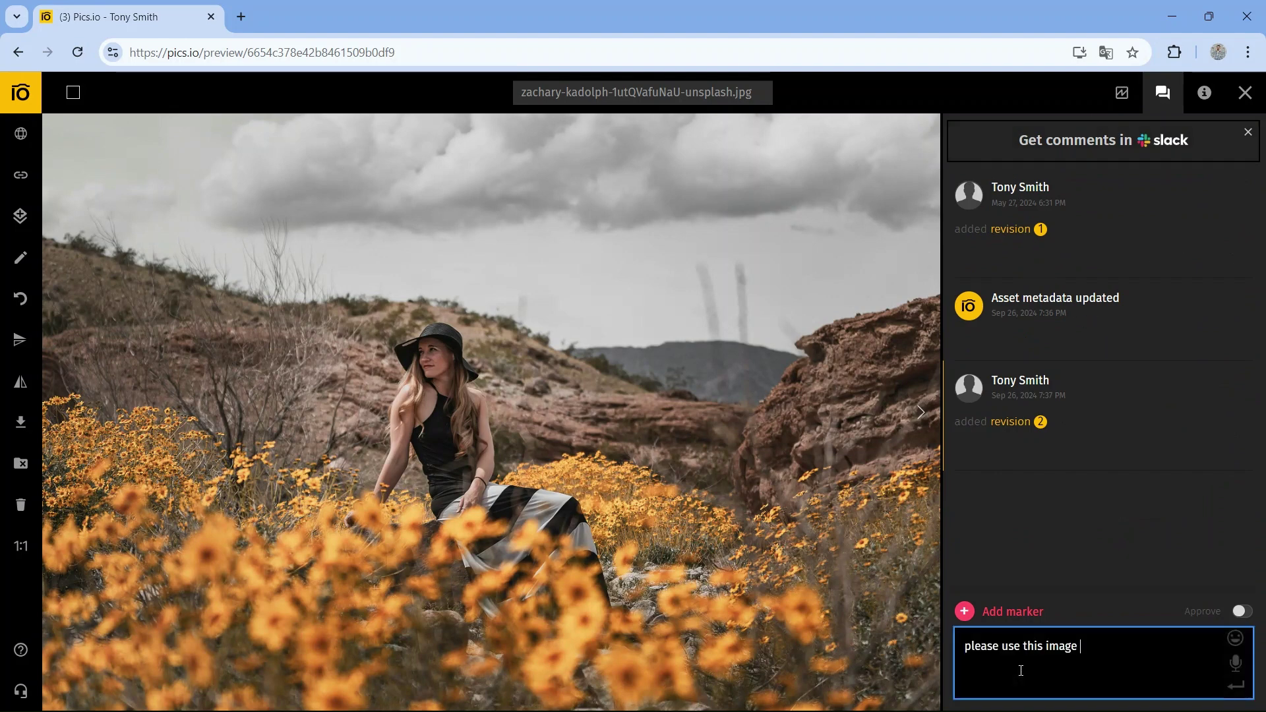
type(" @")
left_click(1069, 576)
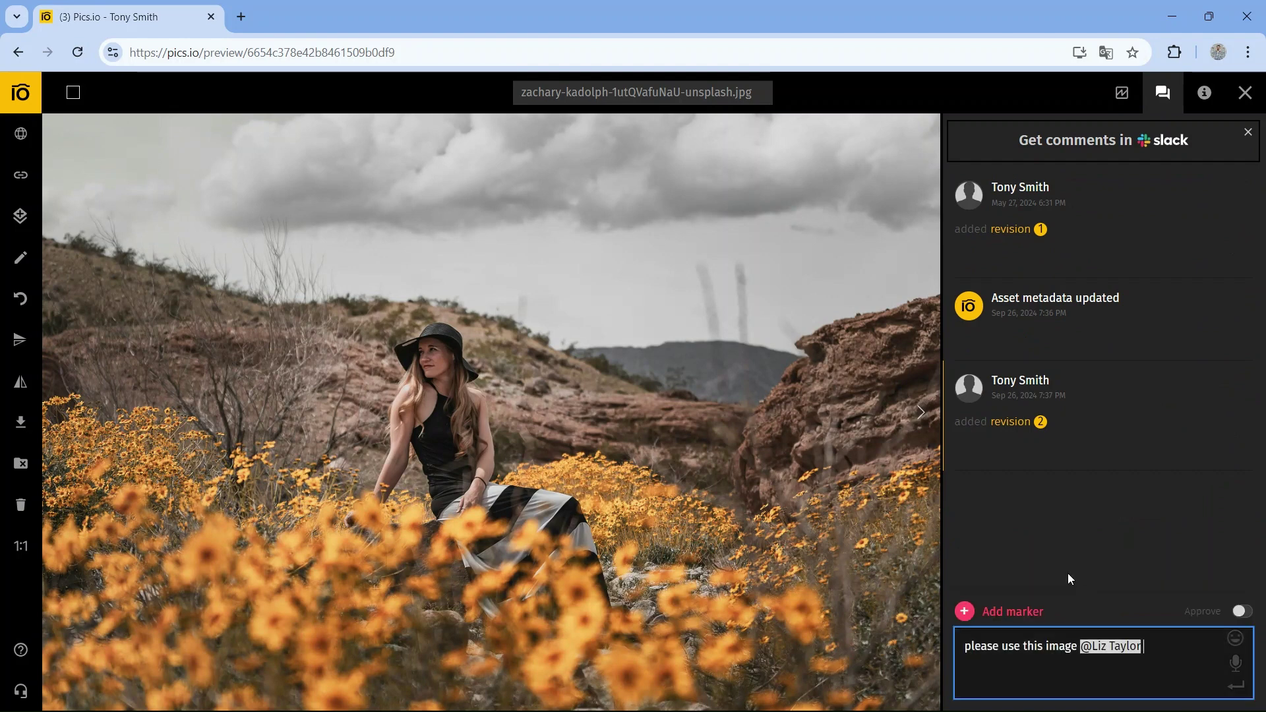
key("Return")
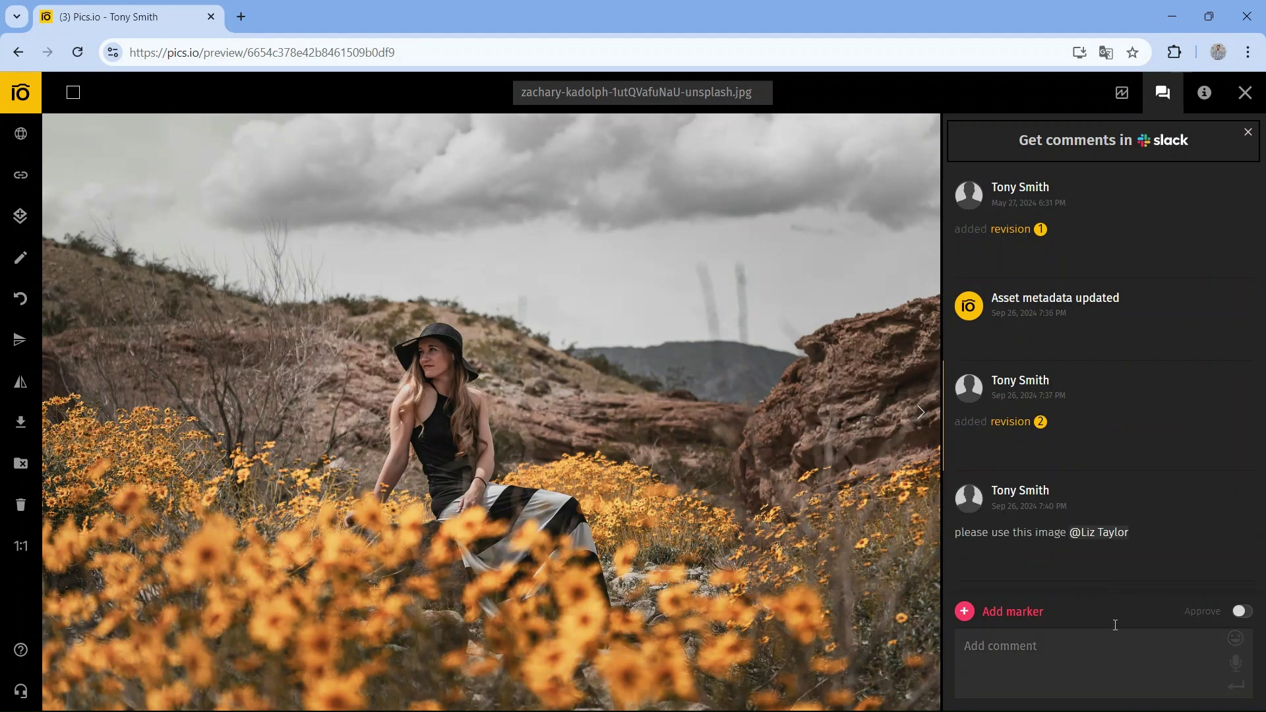
Pin a marker near the hills, stretch it over the hillside, then remove it.
left_click(1004, 601)
left_click(612, 351)
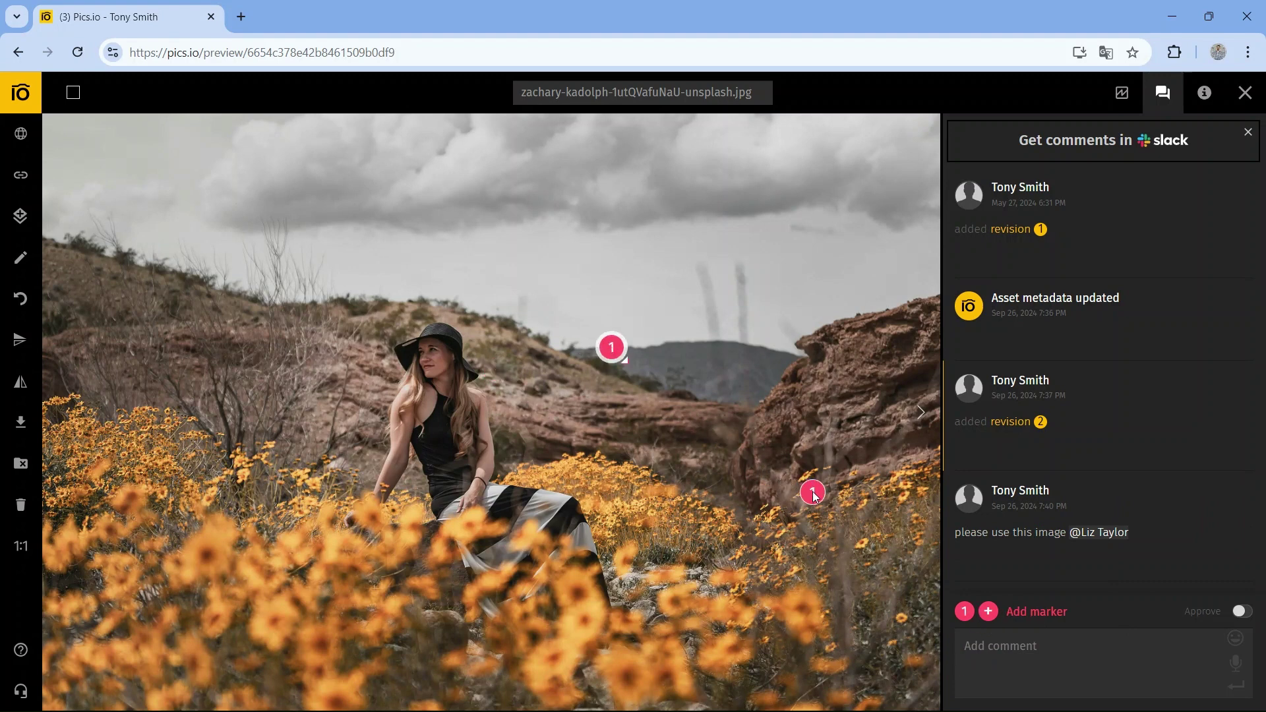
left_click_drag(623, 360, 751, 461)
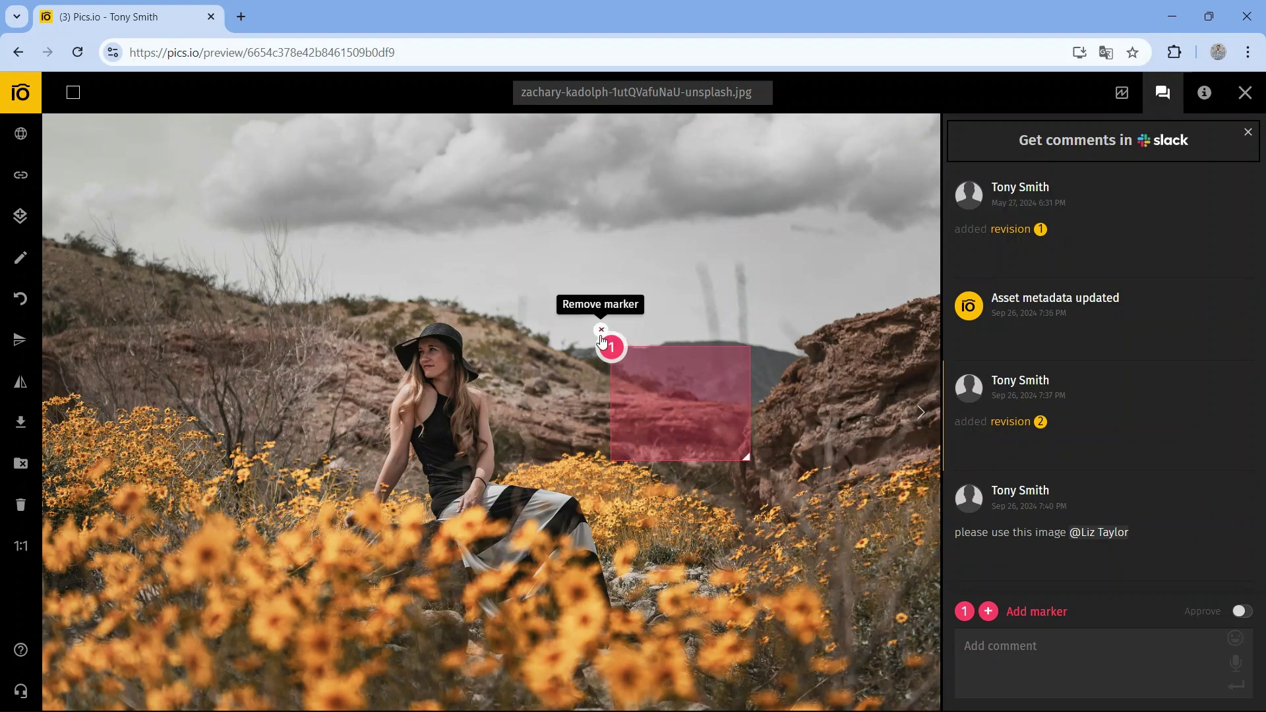
left_click(601, 337)
Compare revisions 1 and 2 with the split divider, then start publishing My first collection.
mouse_move(1190, 238)
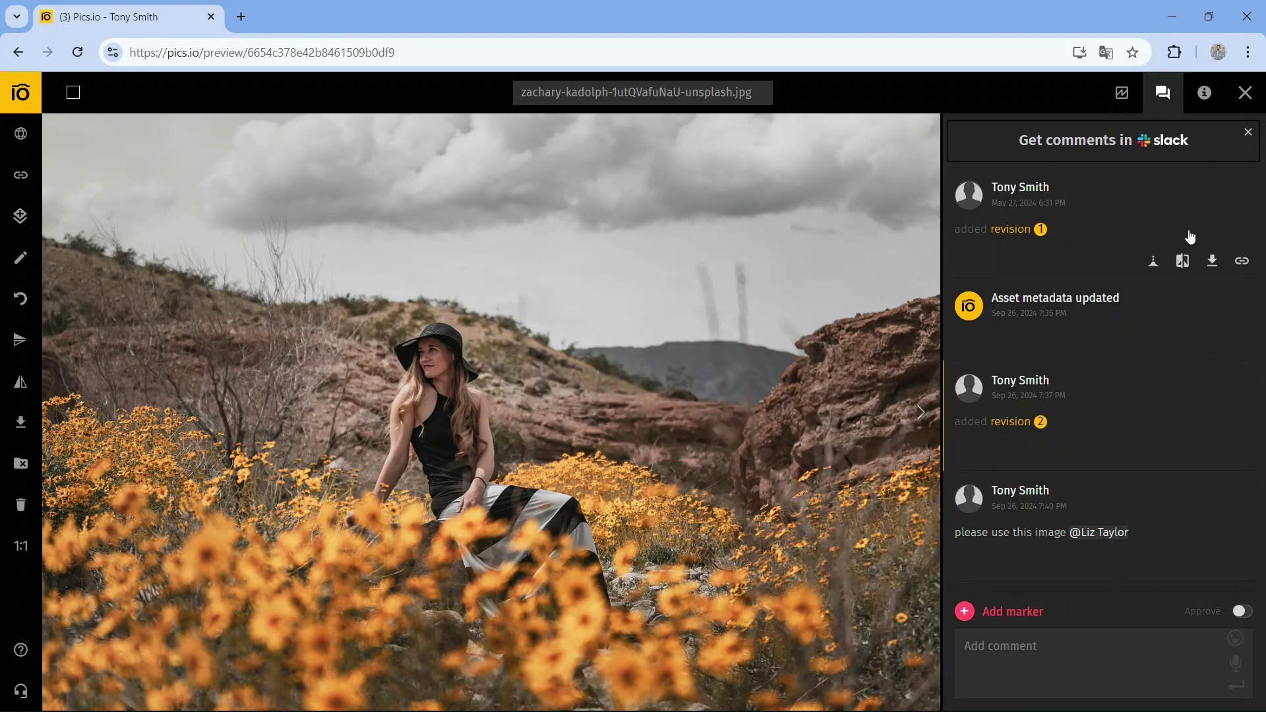
left_click(1187, 268)
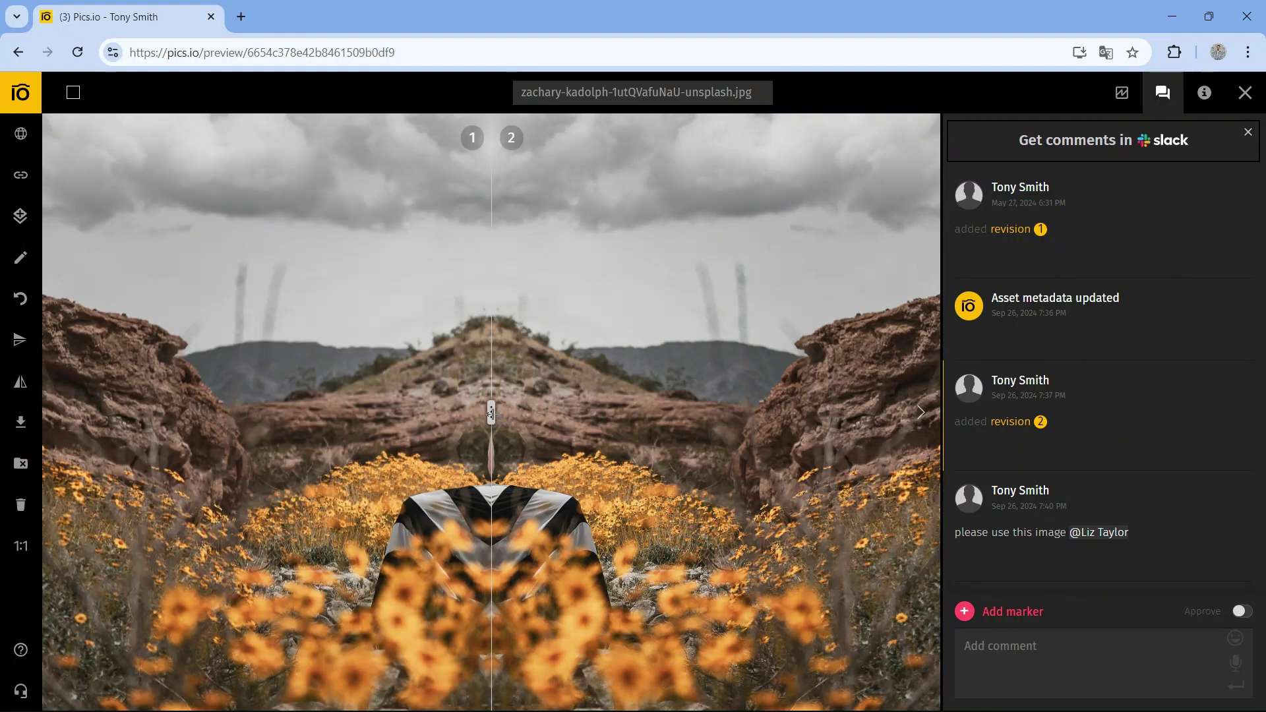
left_click_drag(491, 414, 723, 460)
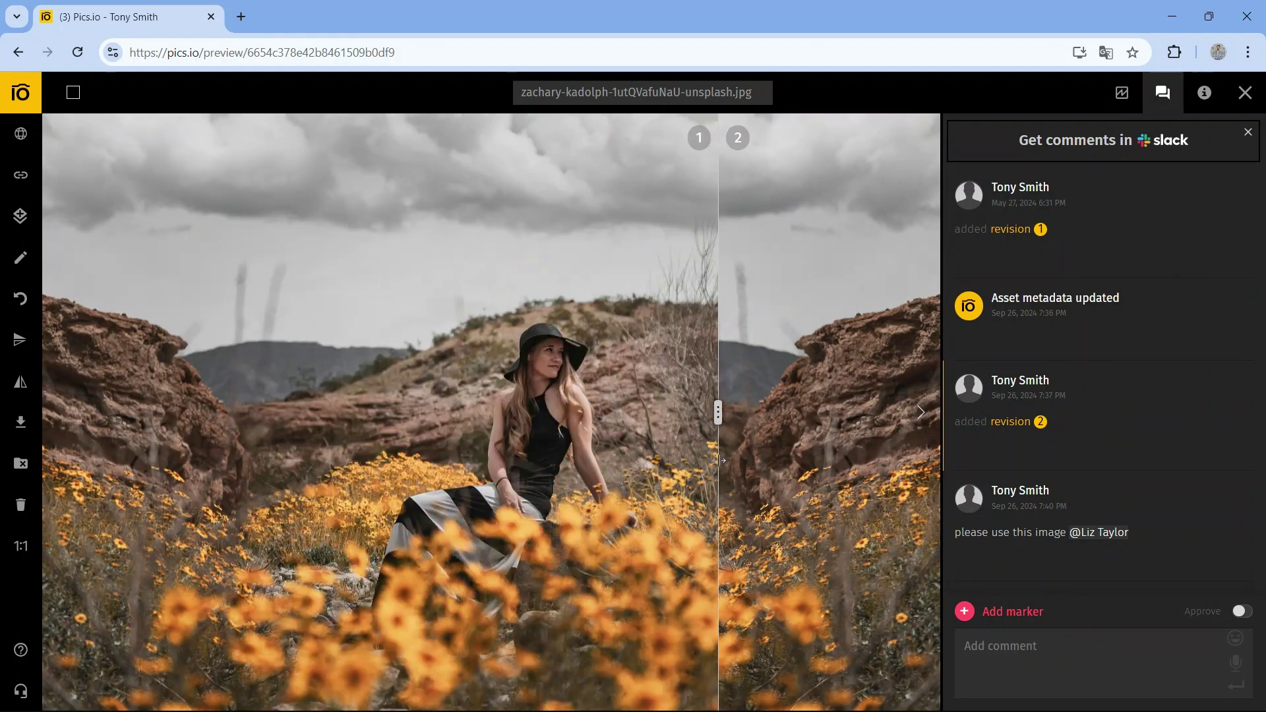
key("Escape")
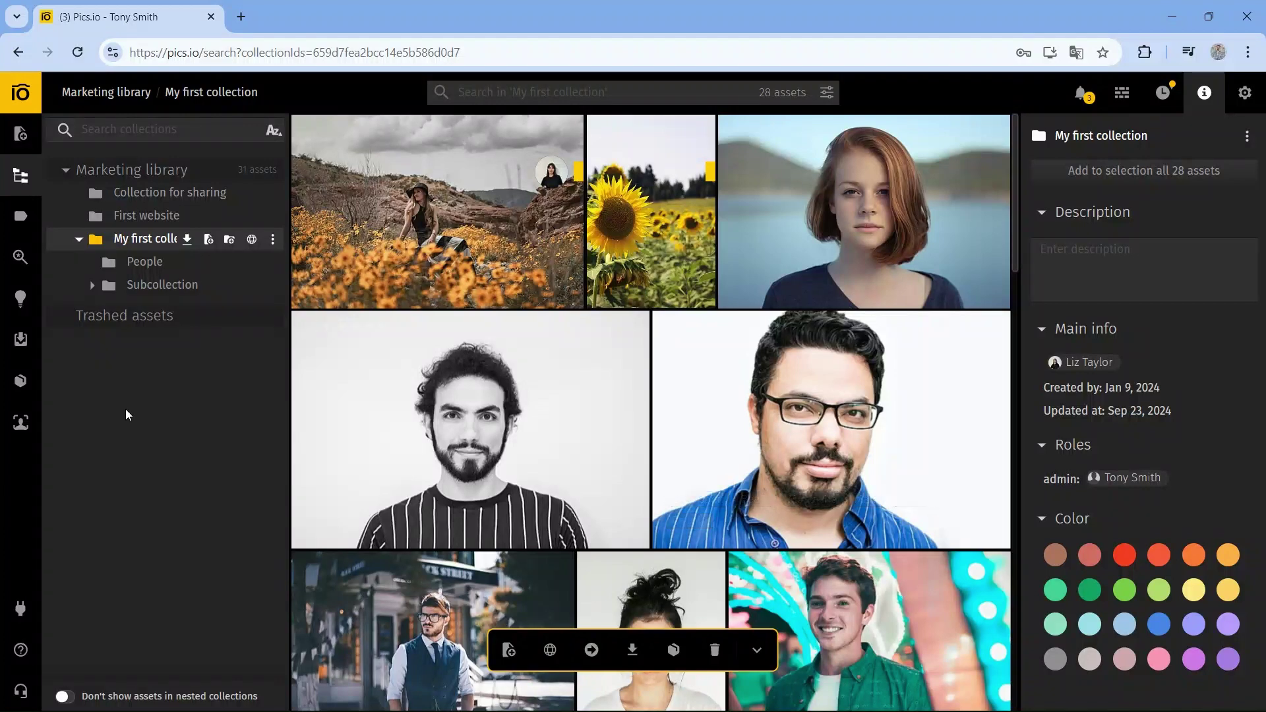
left_click(252, 240)
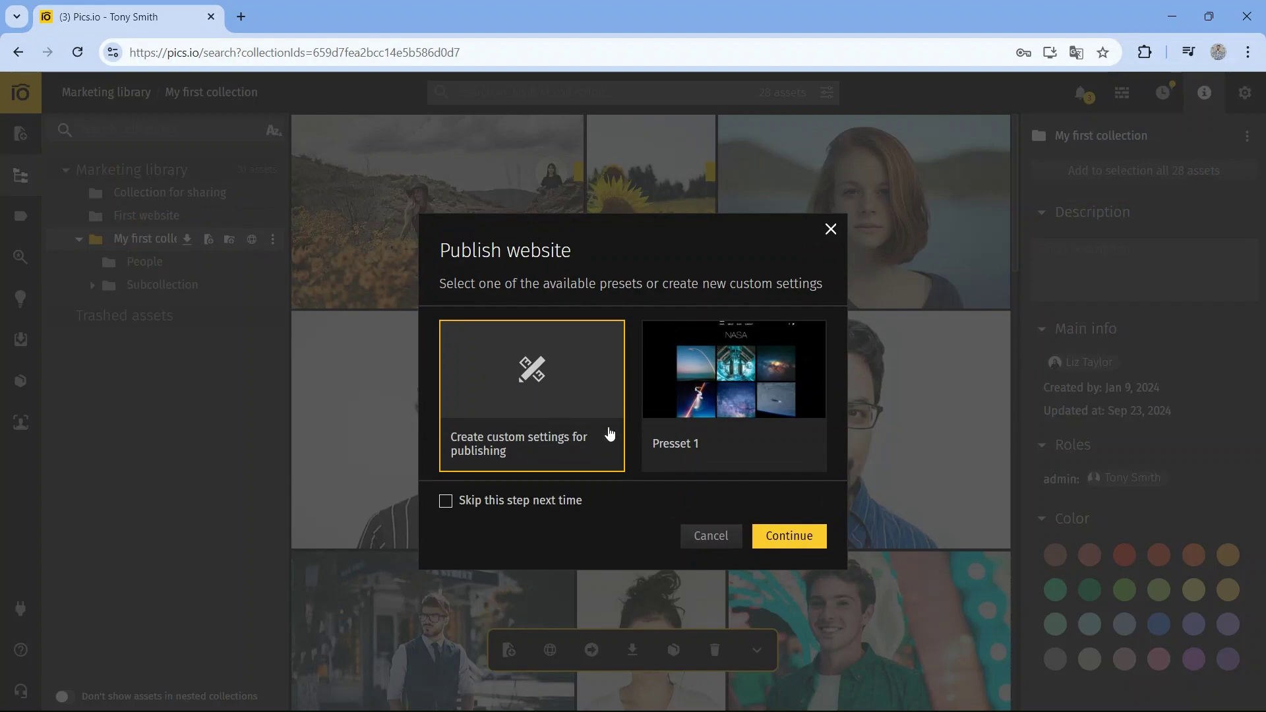
Review the Proofing template, Security, Customization and SEO settings, then publish the website.
left_click(786, 538)
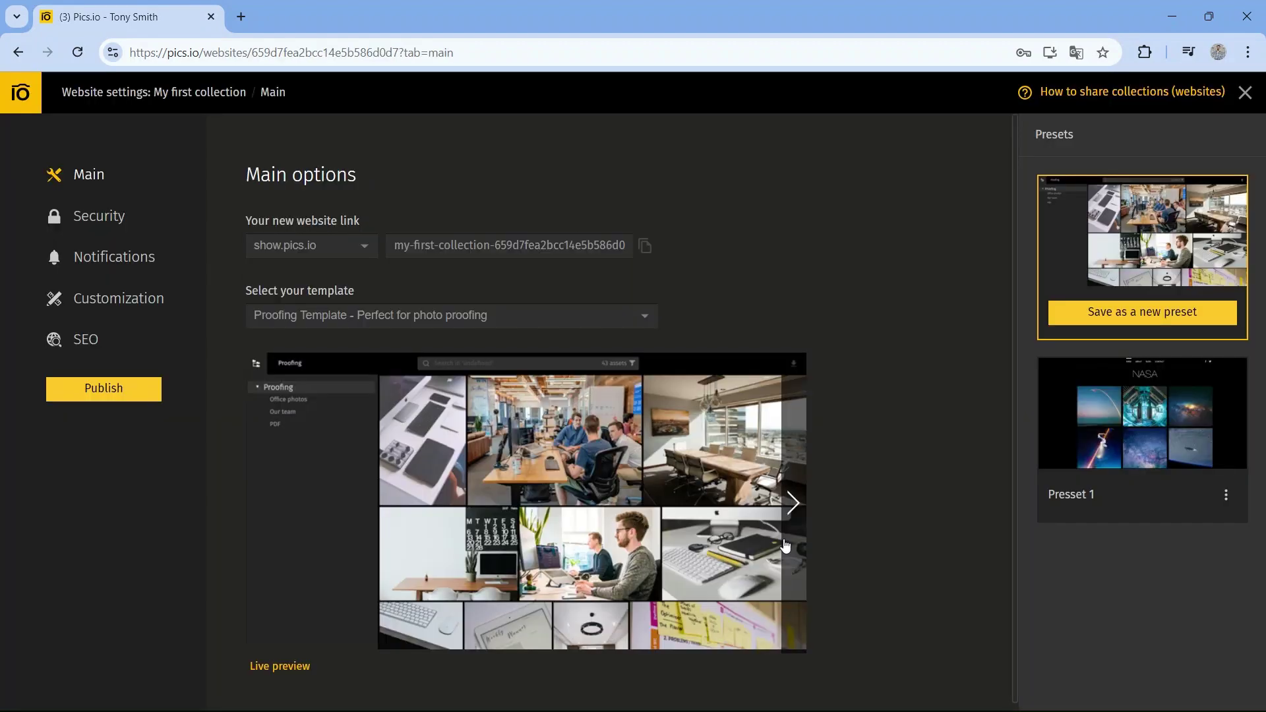
left_click(405, 318)
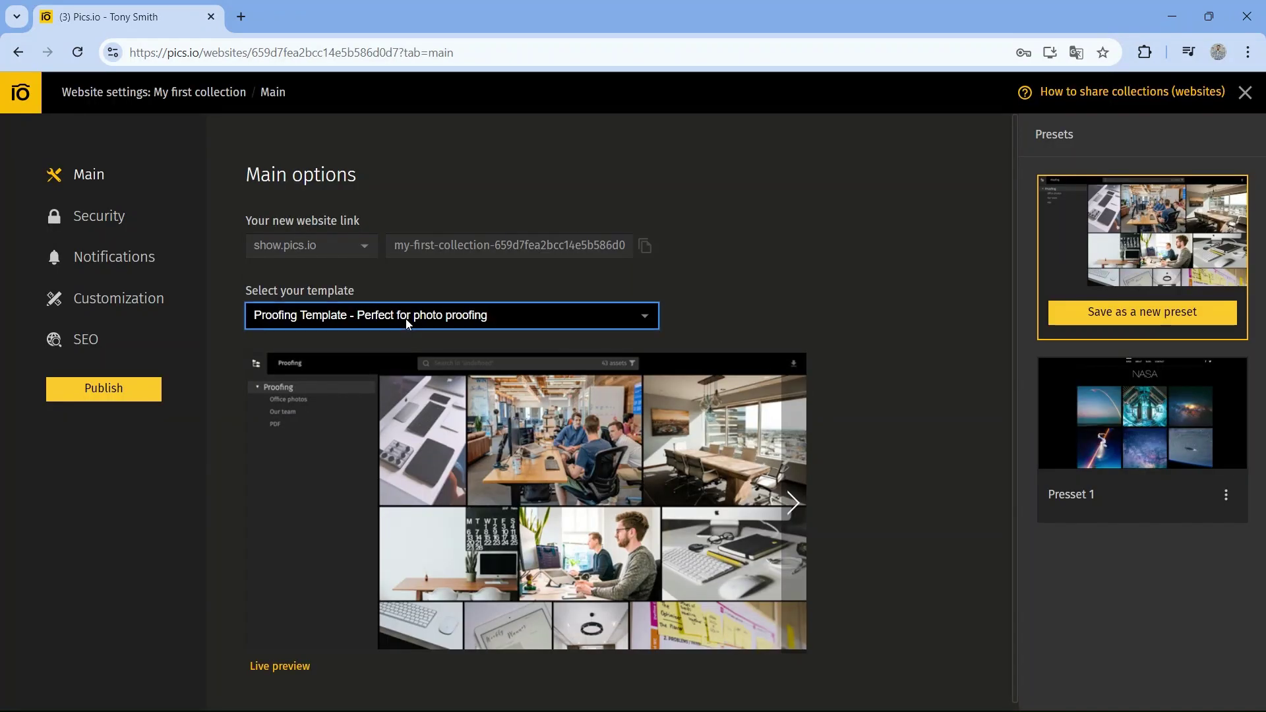
left_click(85, 220)
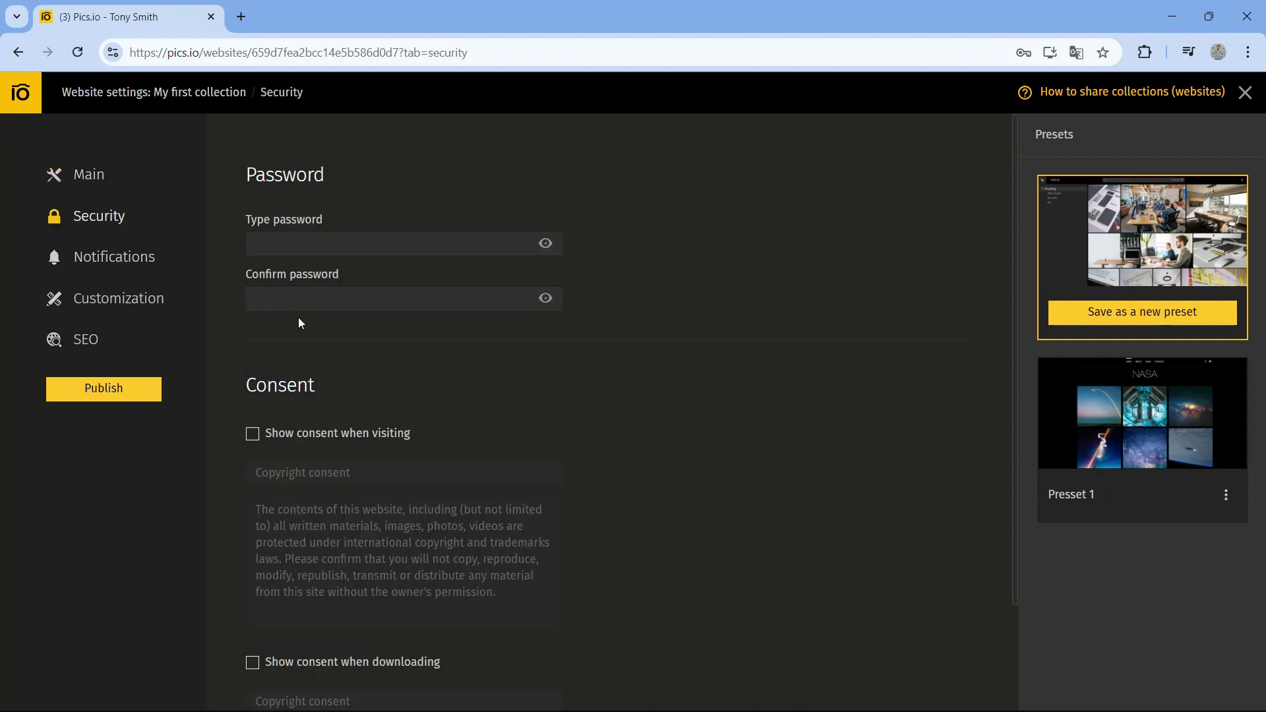
left_click(113, 305)
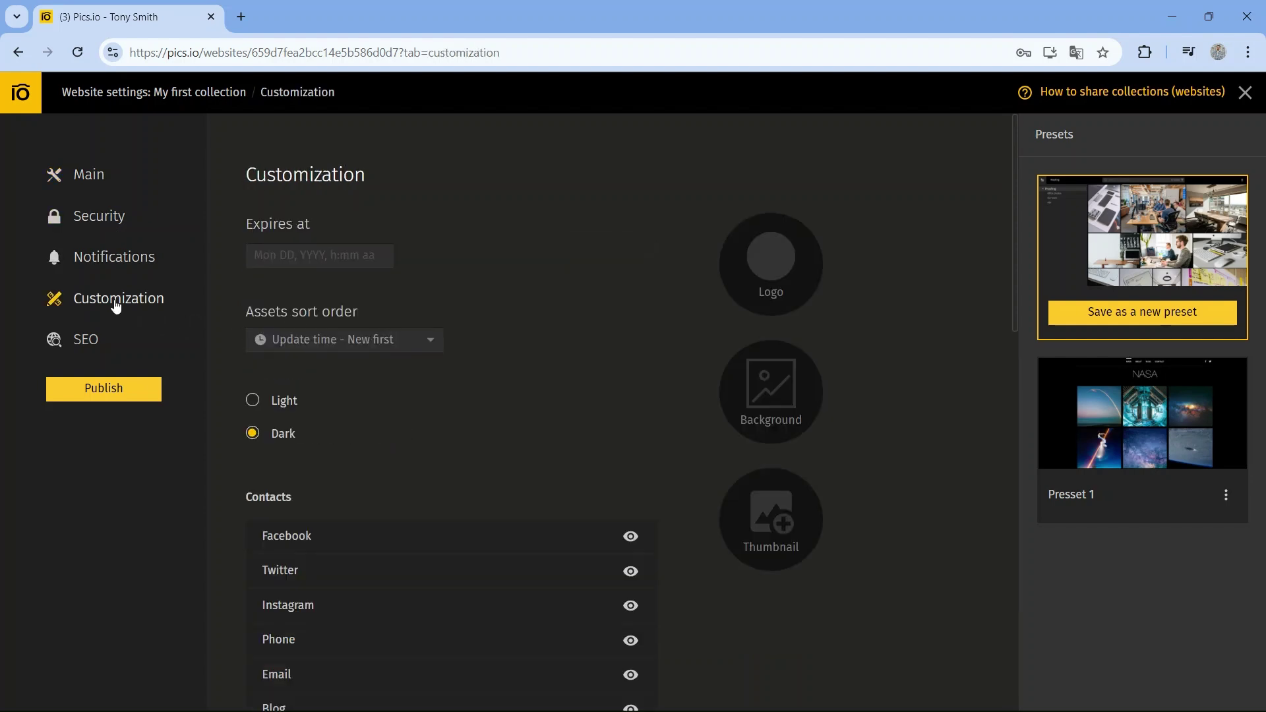
left_click(349, 255)
left_click(435, 210)
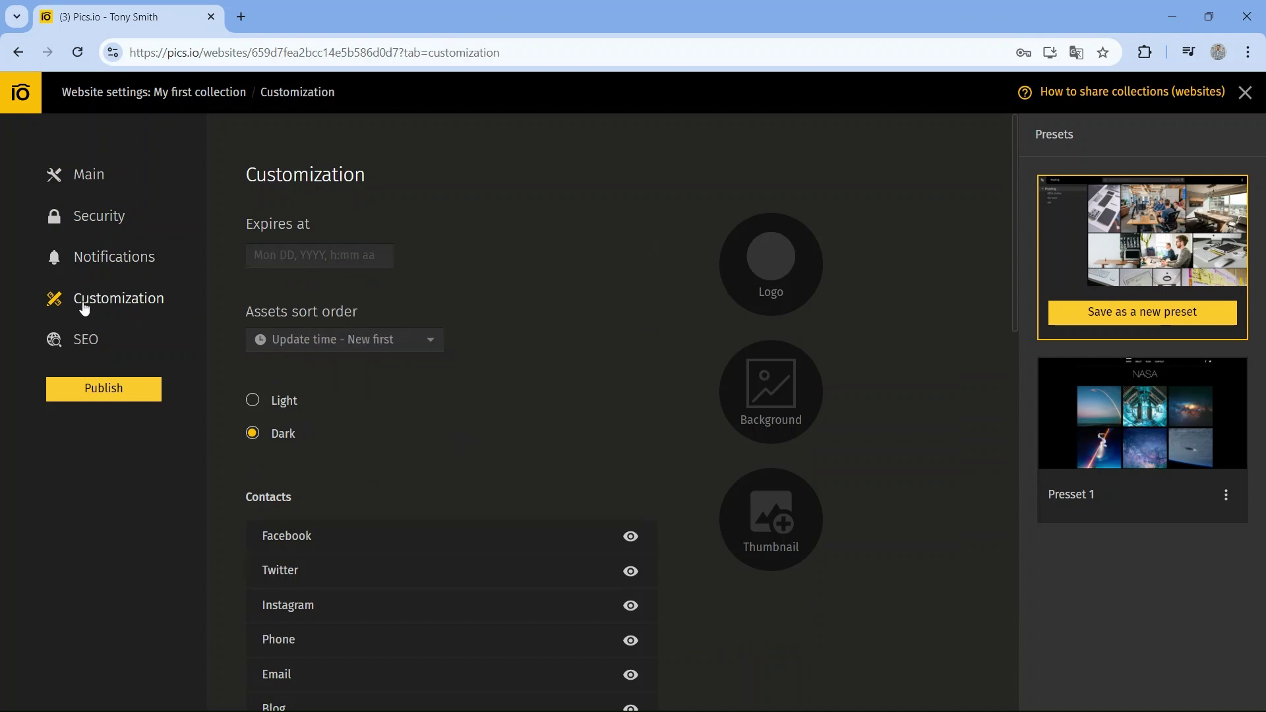
left_click(77, 339)
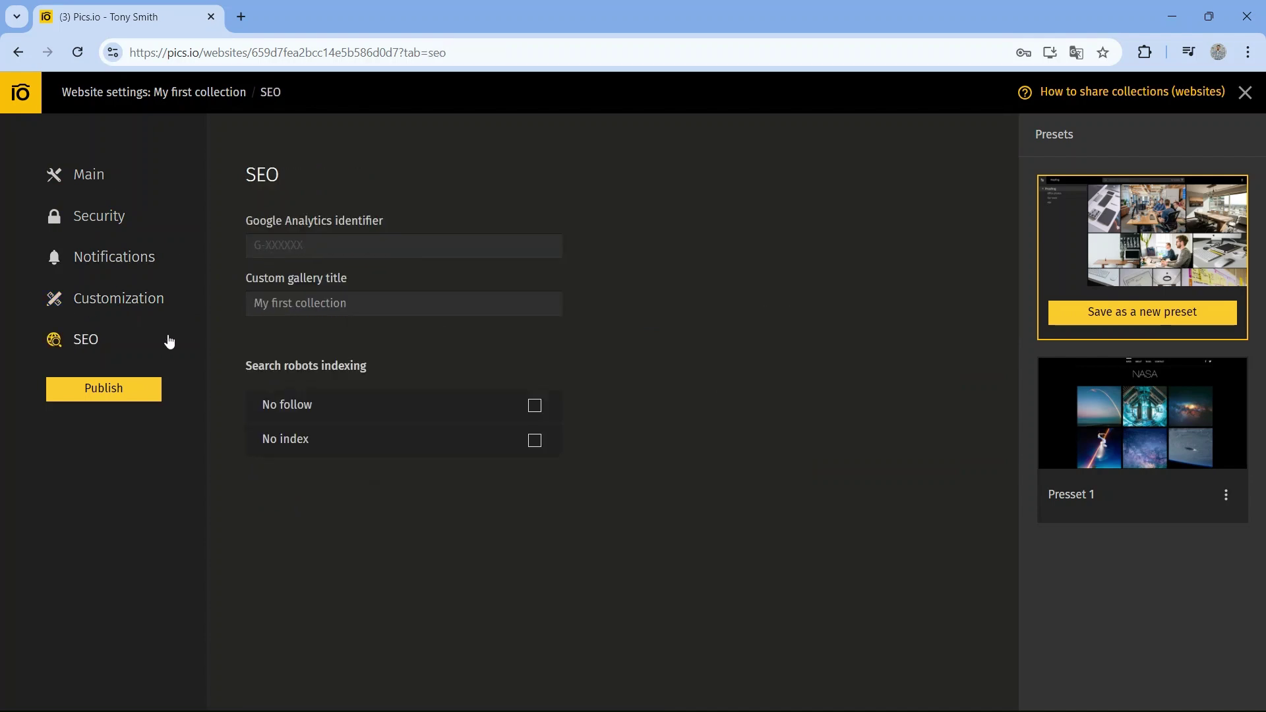
left_click(124, 391)
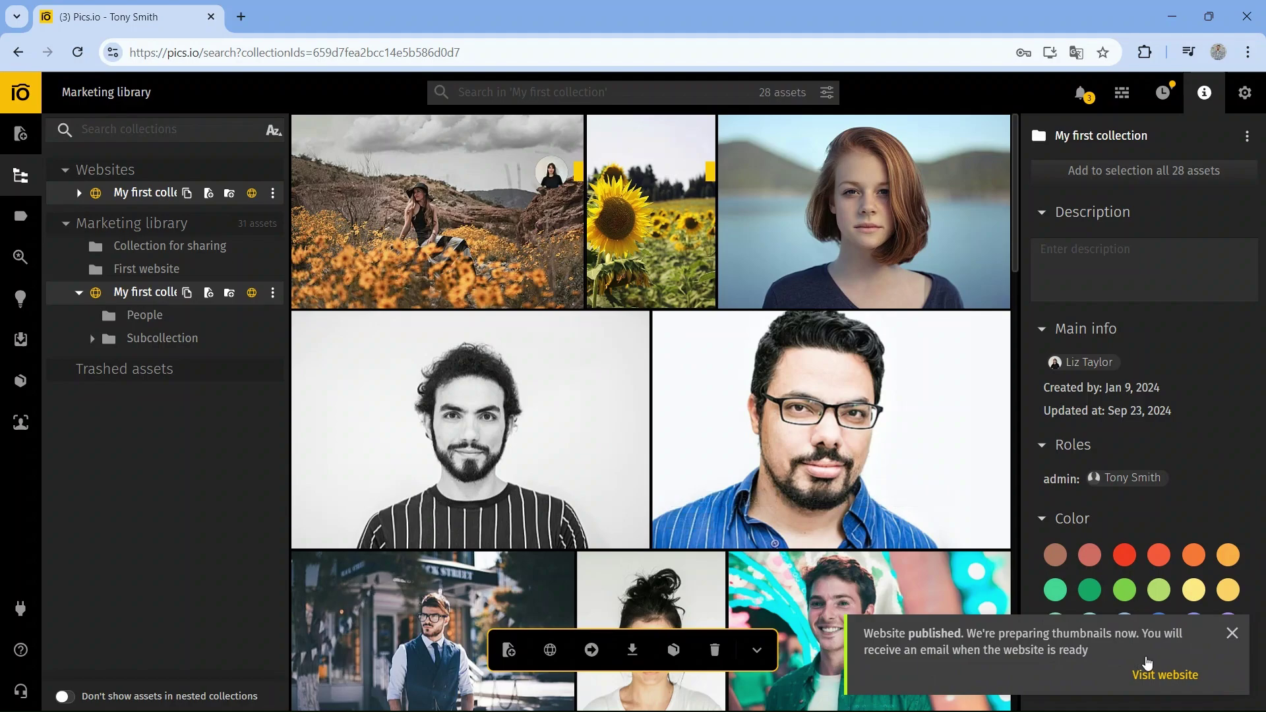
On the published website, comment 'I like it!' on the car photo, then close the tab.
left_click(1148, 674)
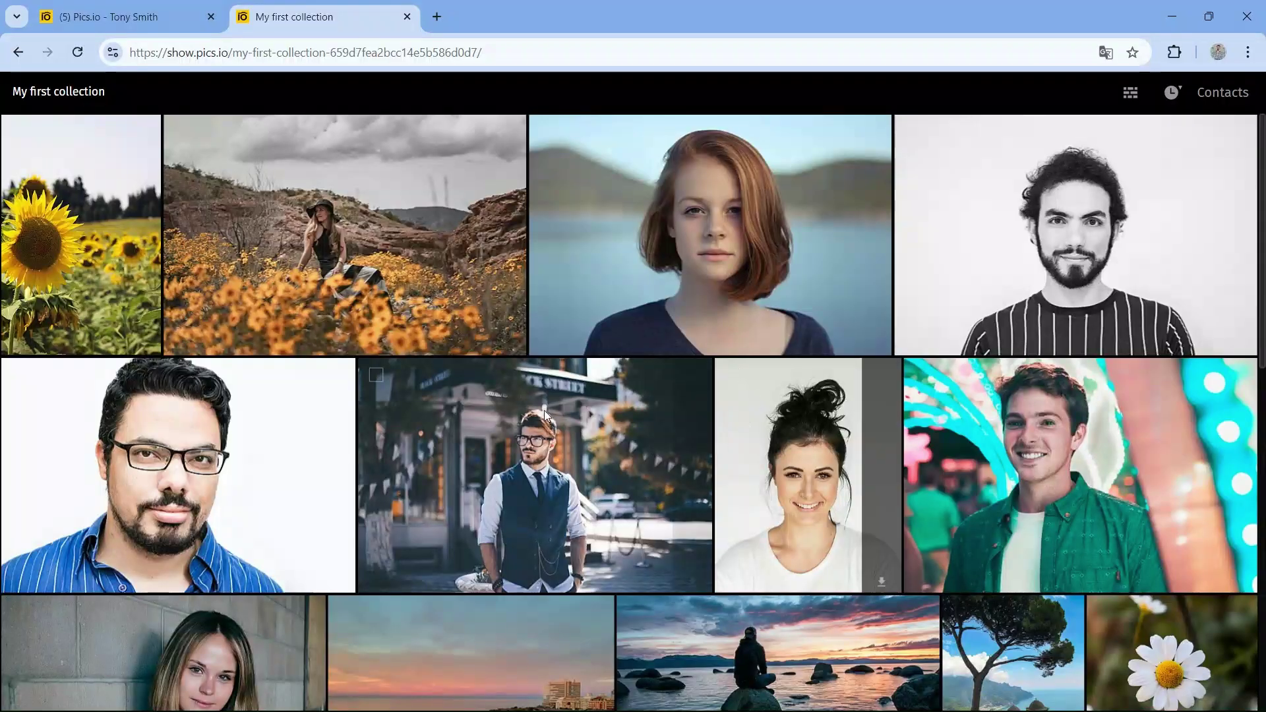
scroll(359, 402, "down", 5)
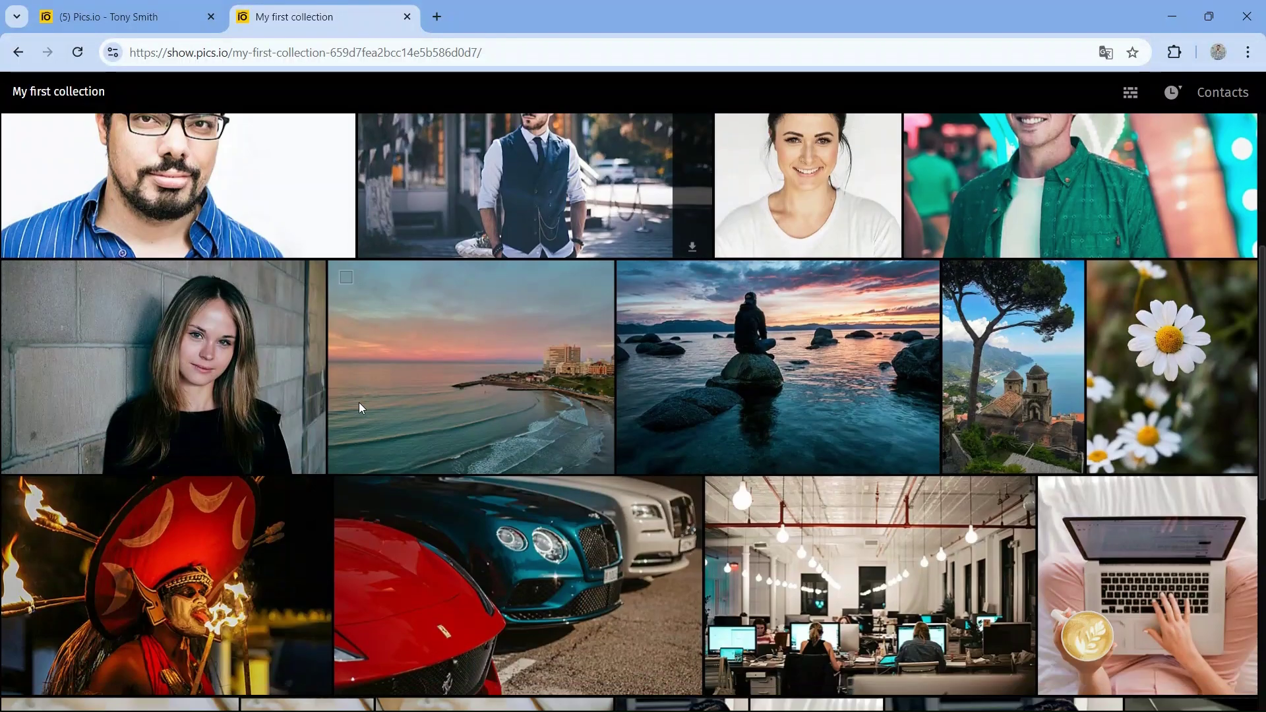
left_click(533, 536)
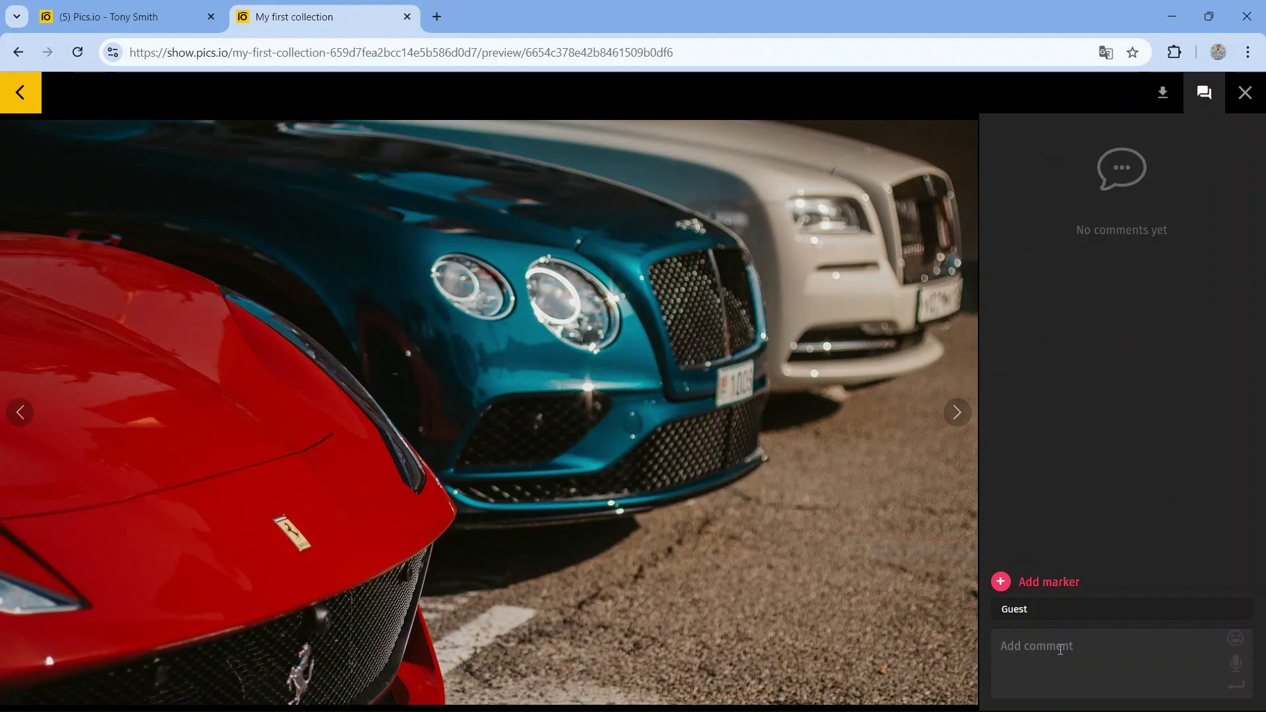
left_click(1060, 648)
type("I like it!")
key("Return")
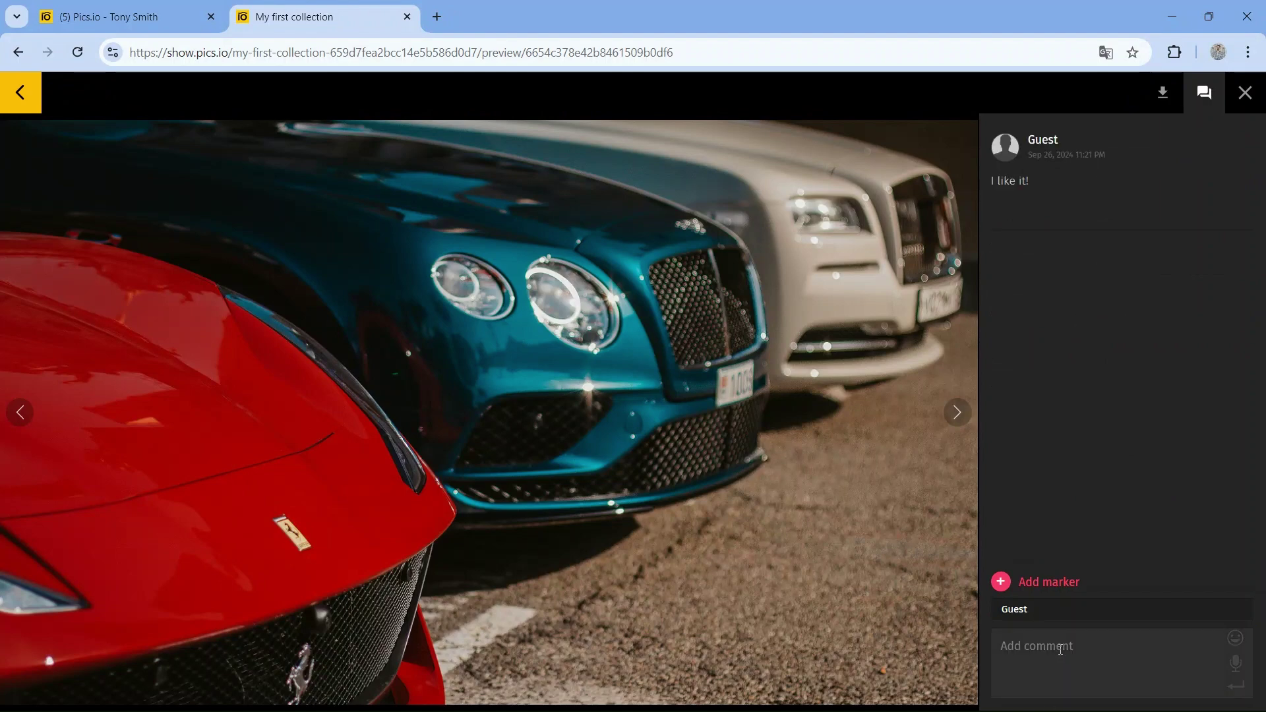
key("ctrl+w")
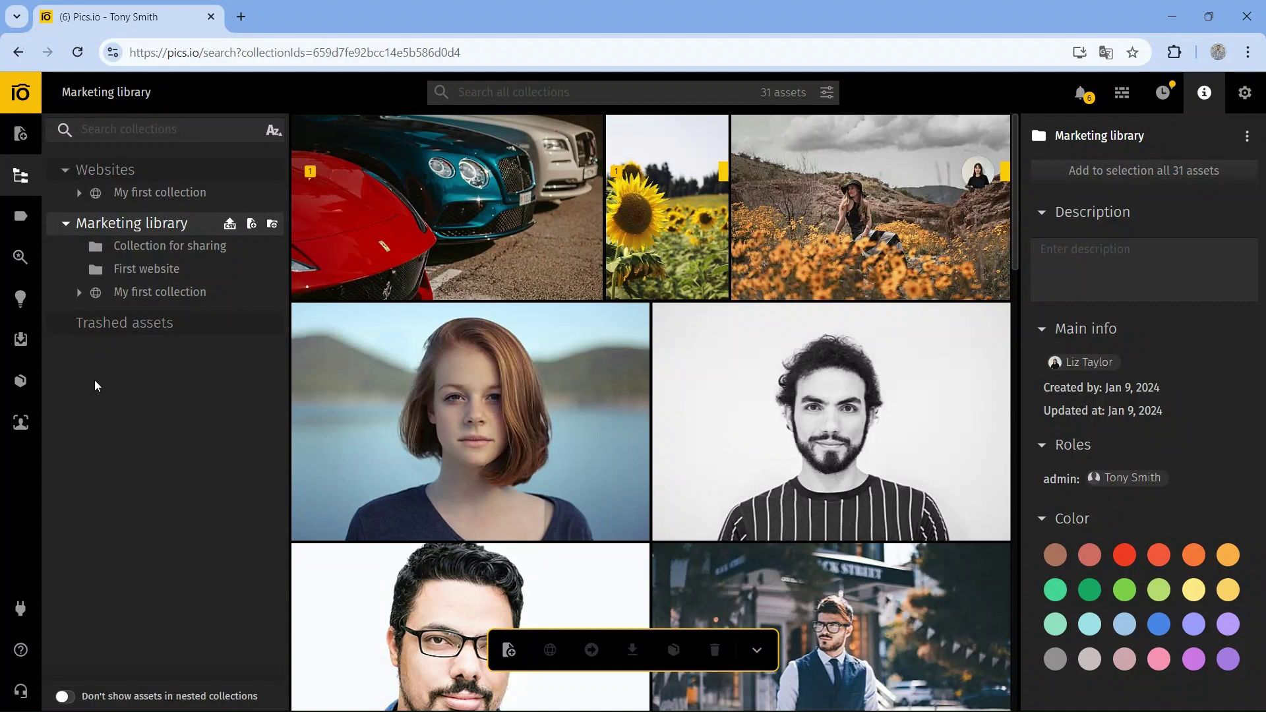
Create a new inbox named 'Inbox'.
left_click(22, 340)
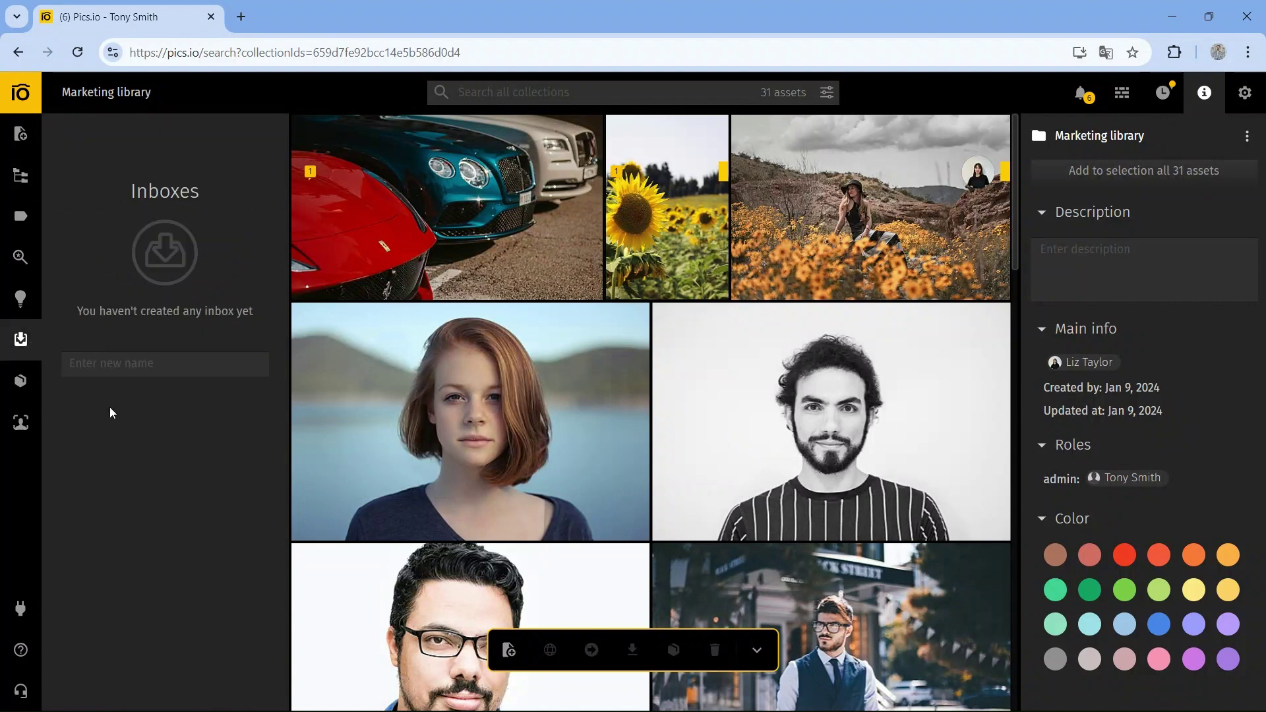
left_click(145, 362)
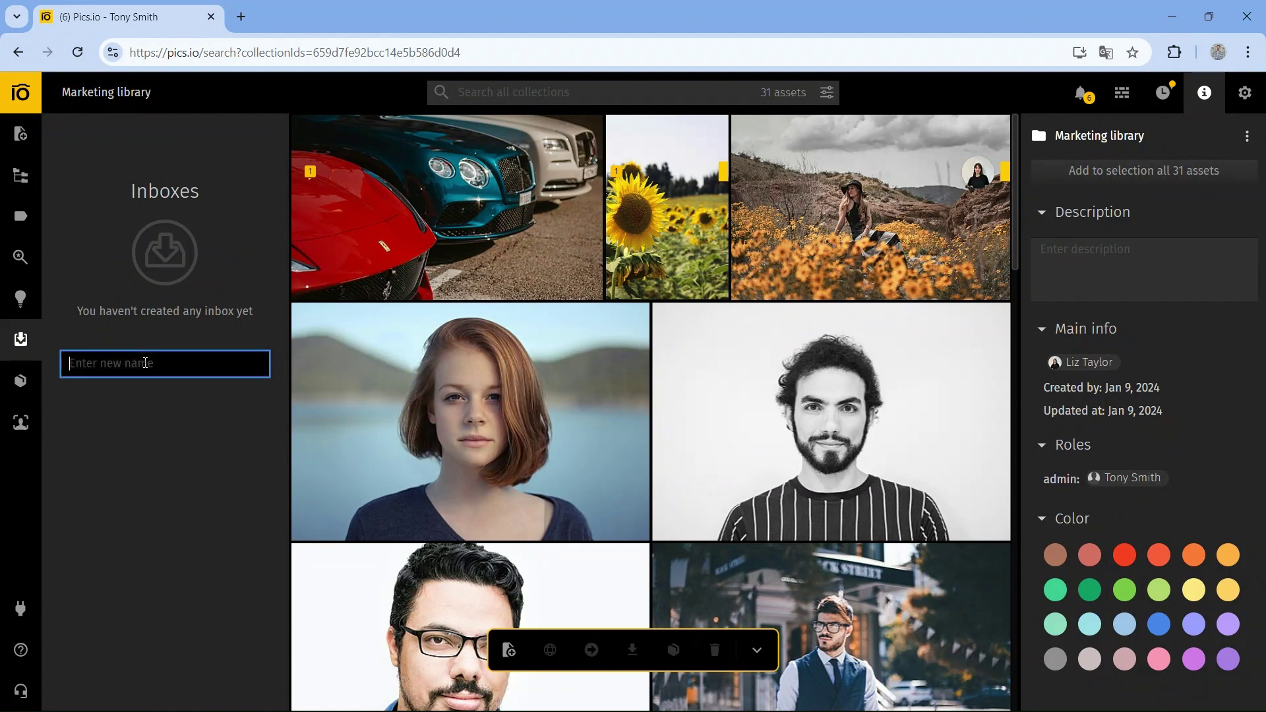
type("Inbox")
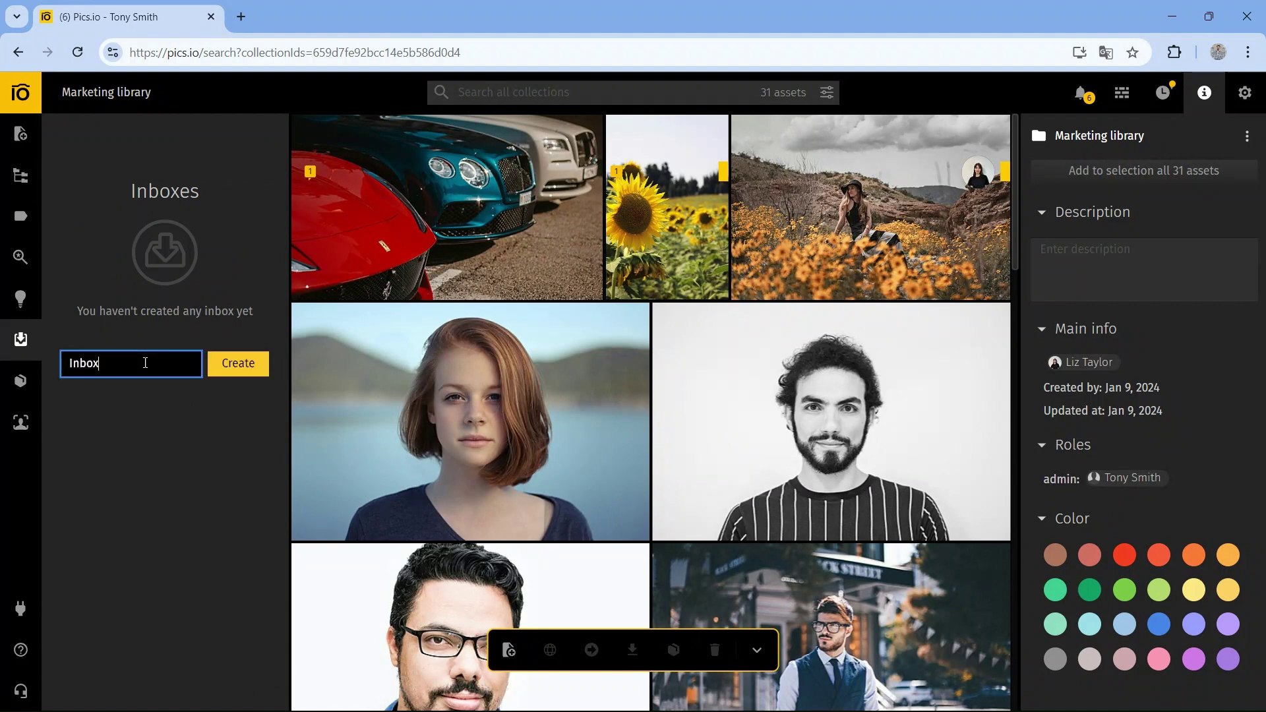
left_click(212, 363)
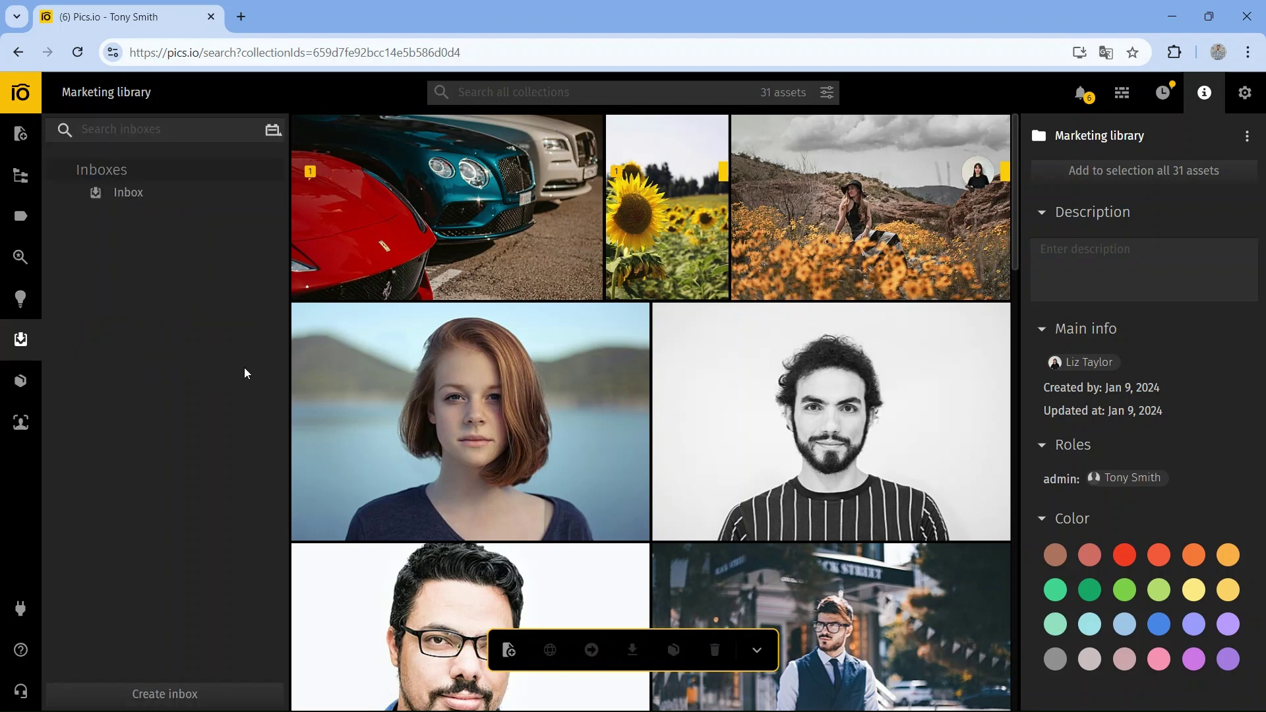
Publish the inbox from its Security settings.
left_click(256, 191)
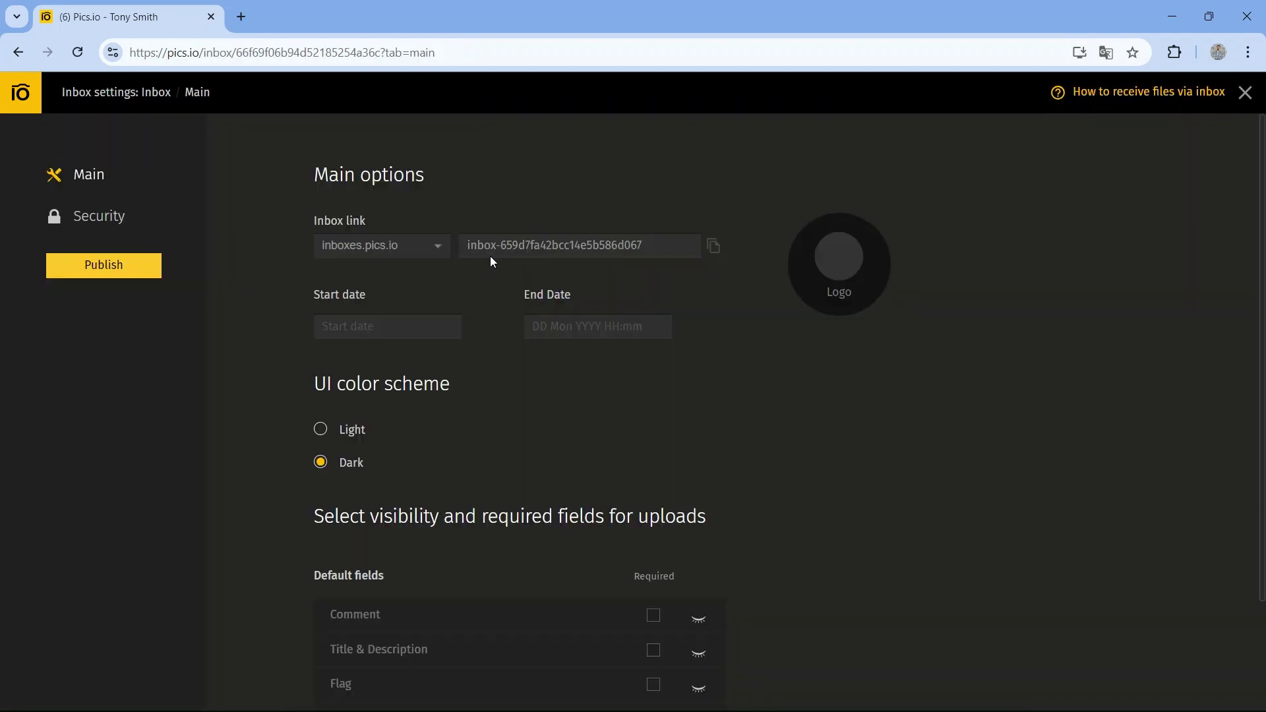
left_click(79, 215)
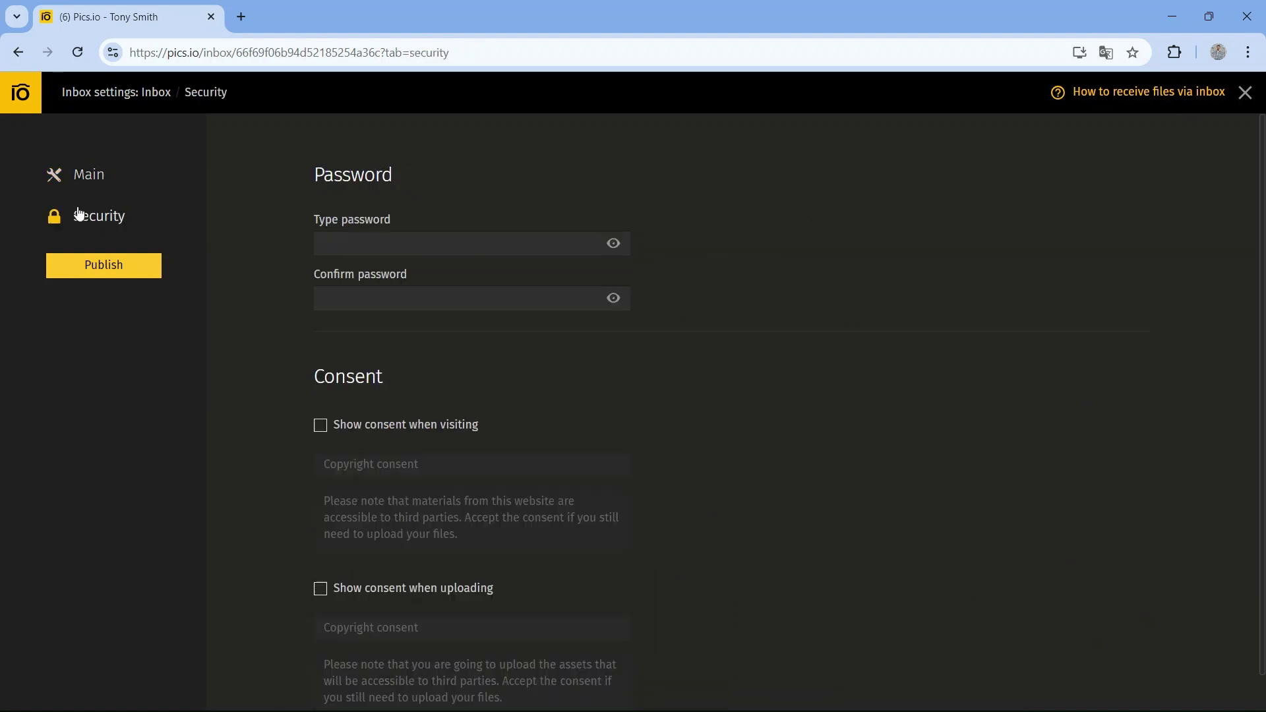
left_click(106, 264)
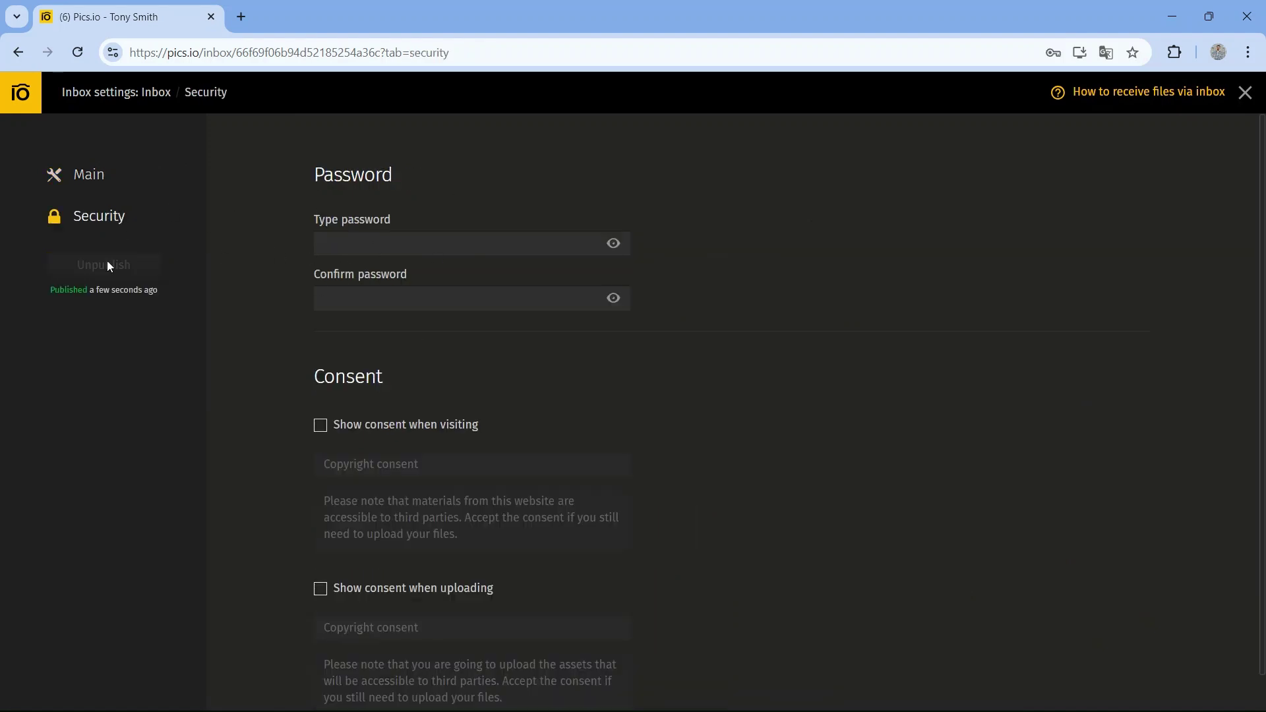
left_click(98, 176)
Copy the public inbox link and load it in a new browser tab.
left_click(713, 246)
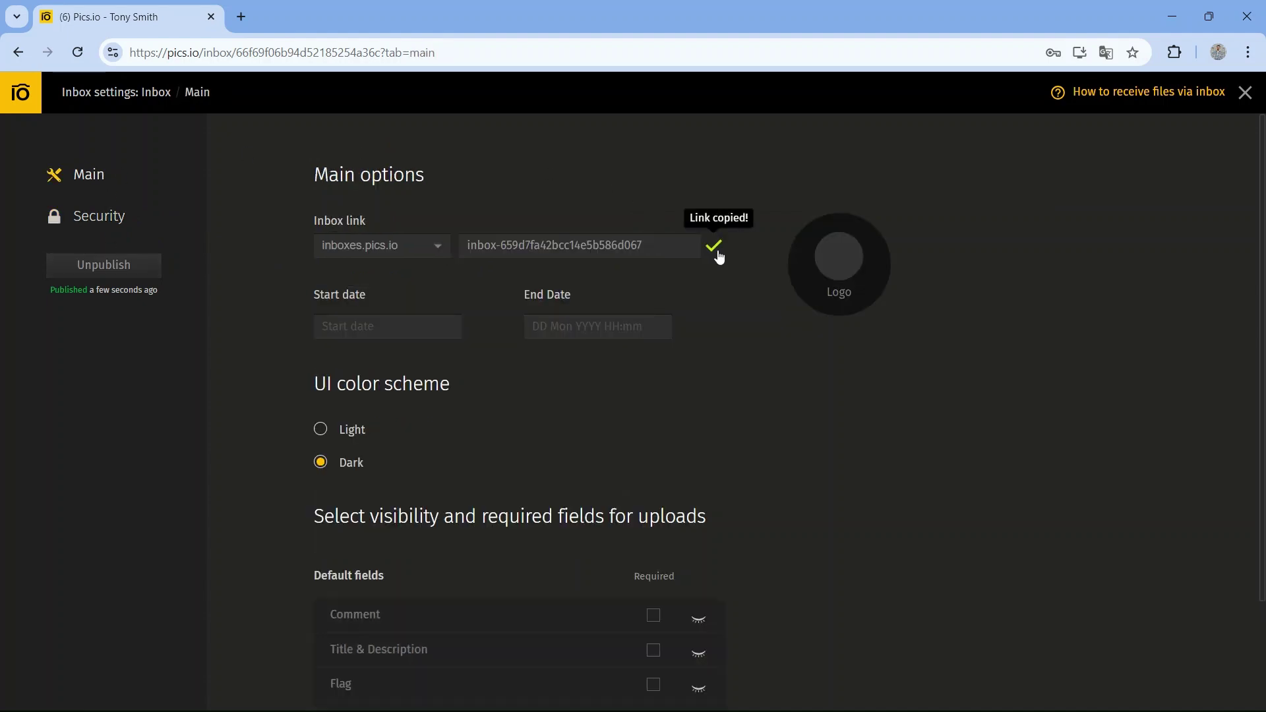
left_click(298, 53)
key("ctrl+v")
key("Return")
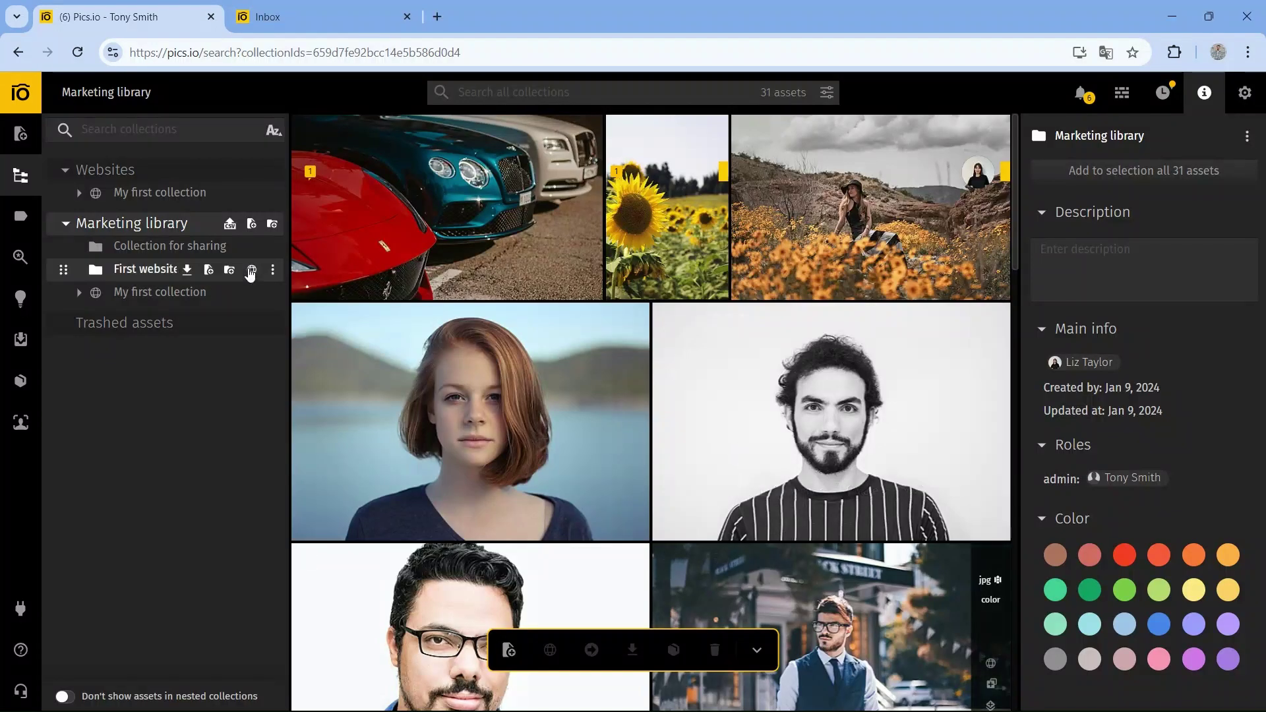
Add the uploaded aidam.jpg from Inbox to My first collection, then close the inbox tab.
left_click(18, 340)
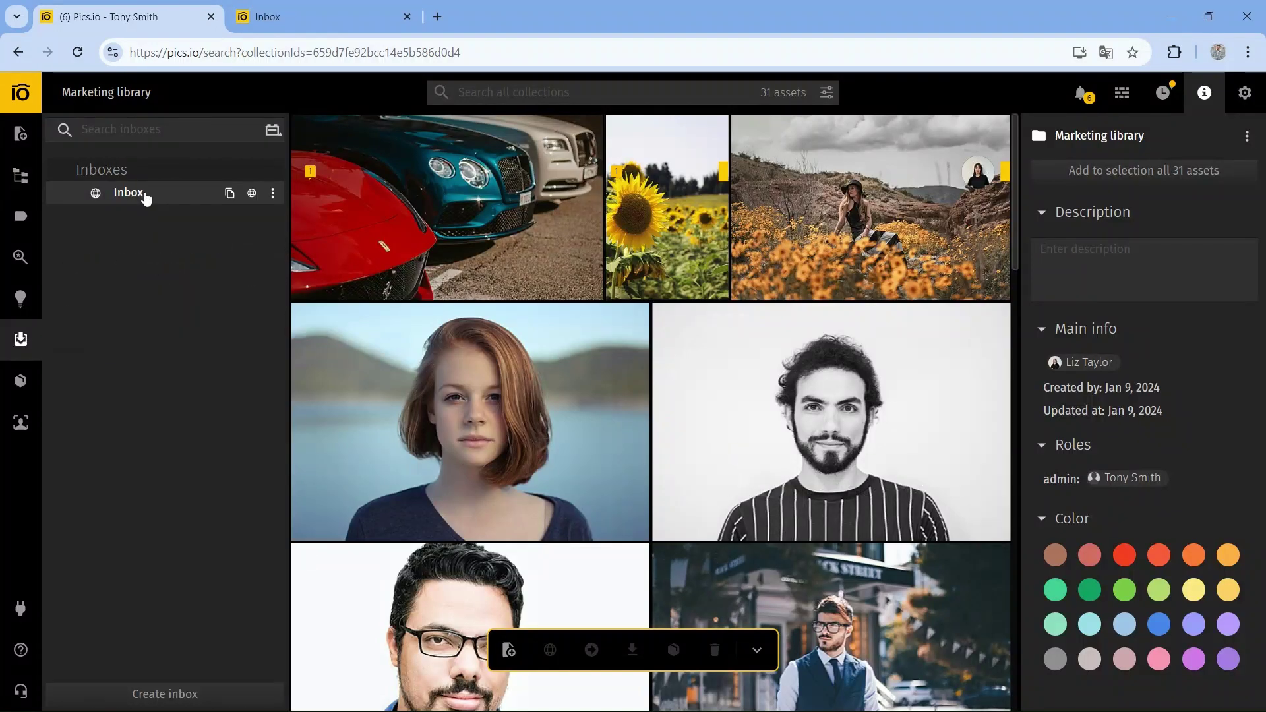
left_click(145, 193)
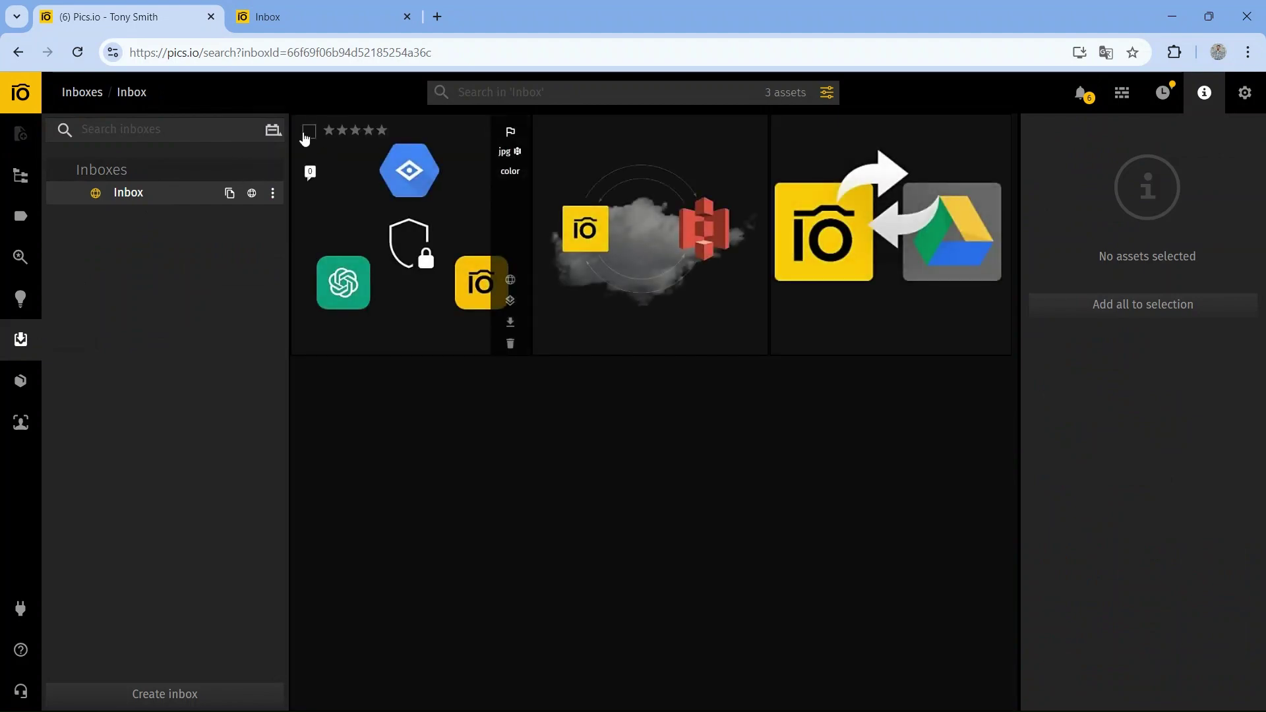
left_click(308, 133)
left_click(766, 650)
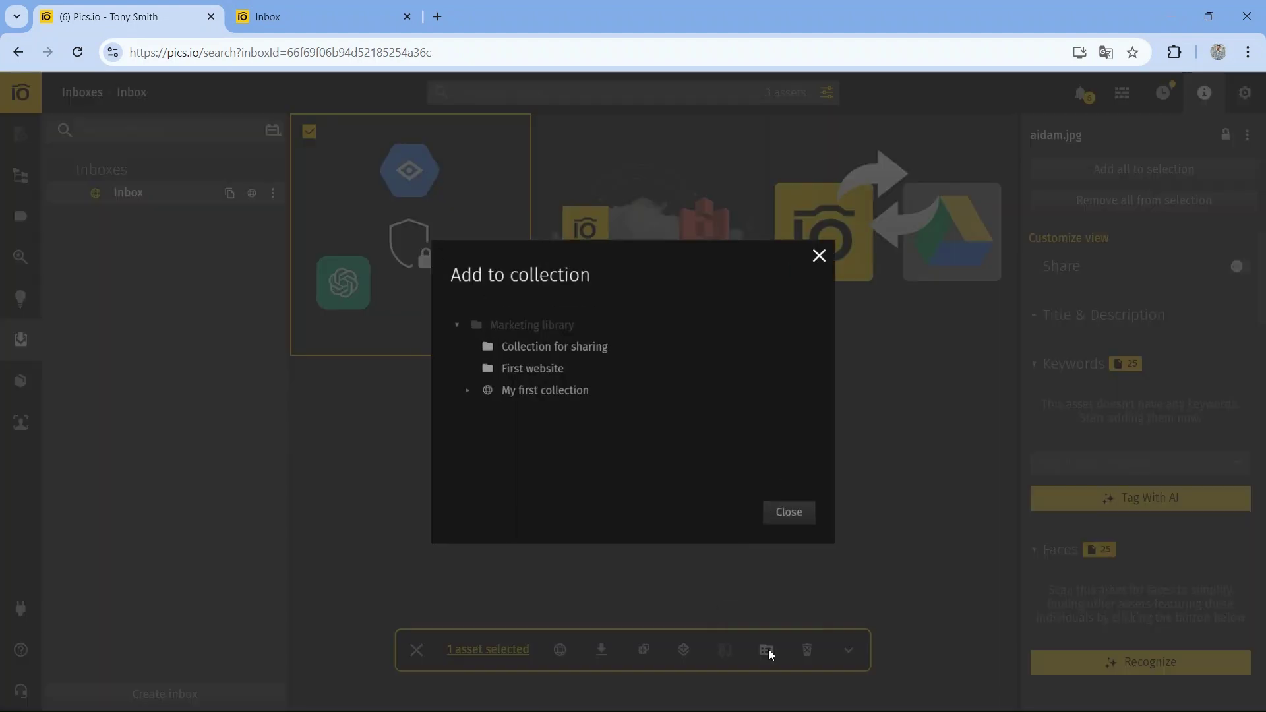
left_click(571, 391)
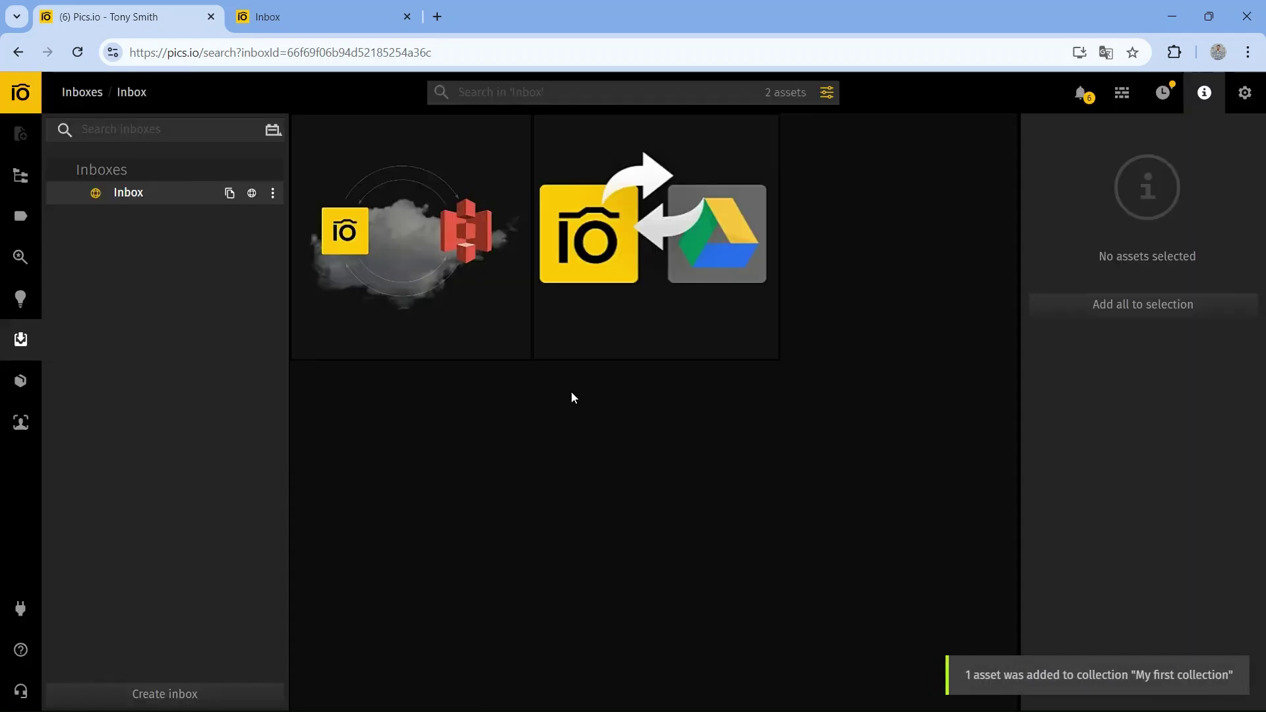
key("ctrl+w")
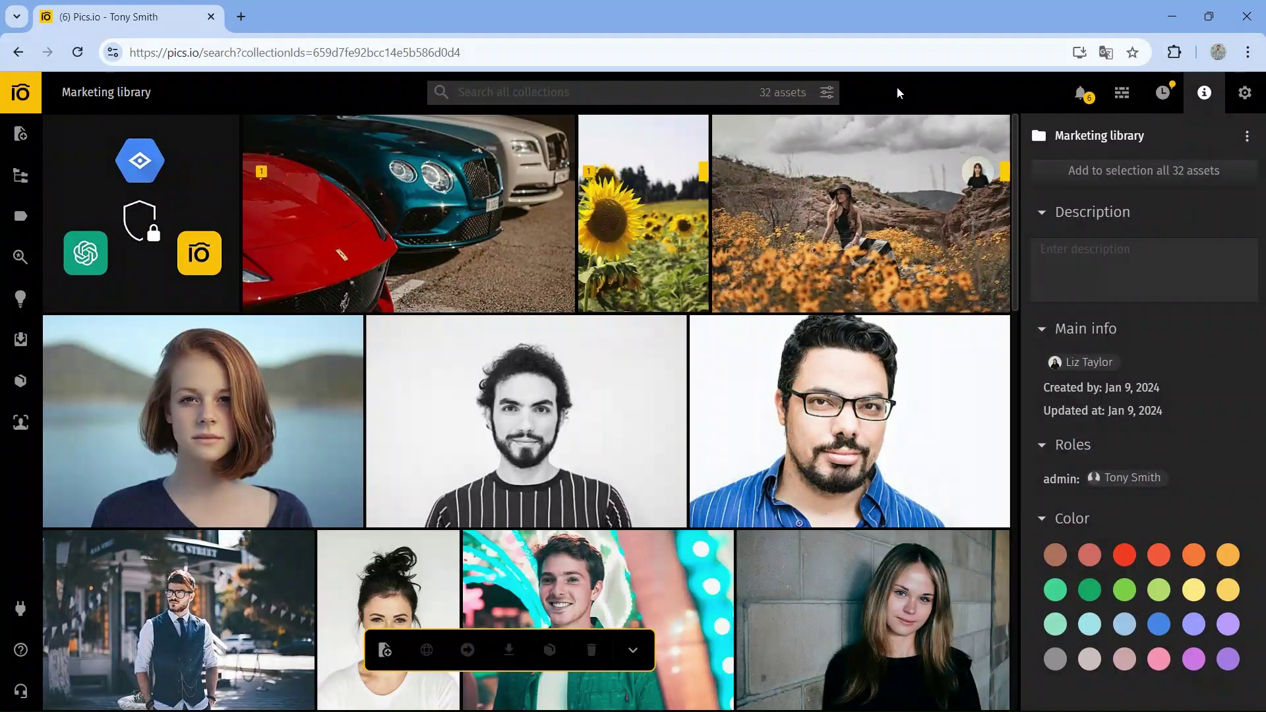
Toggle the search filters, then view the Collections, Keywords, Saved Searches, Lightboards and Inboxes panels.
left_click(826, 93)
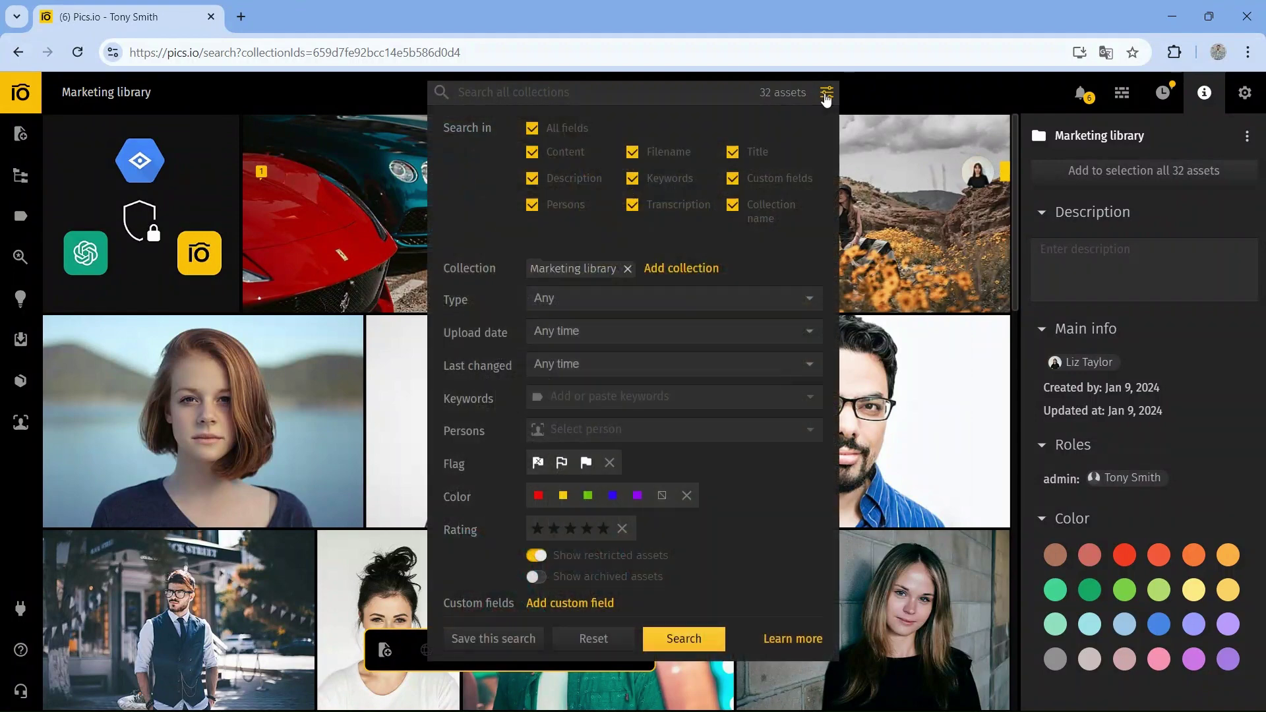
left_click(826, 93)
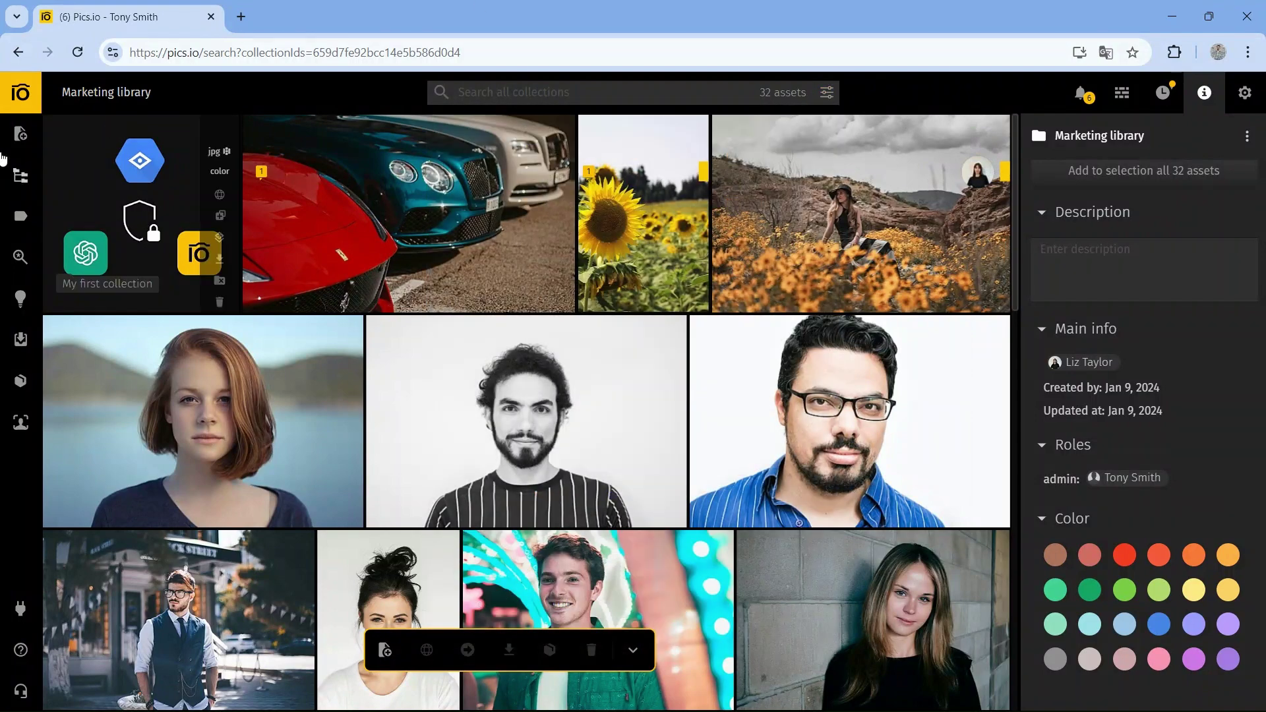
mouse_move(22, 141)
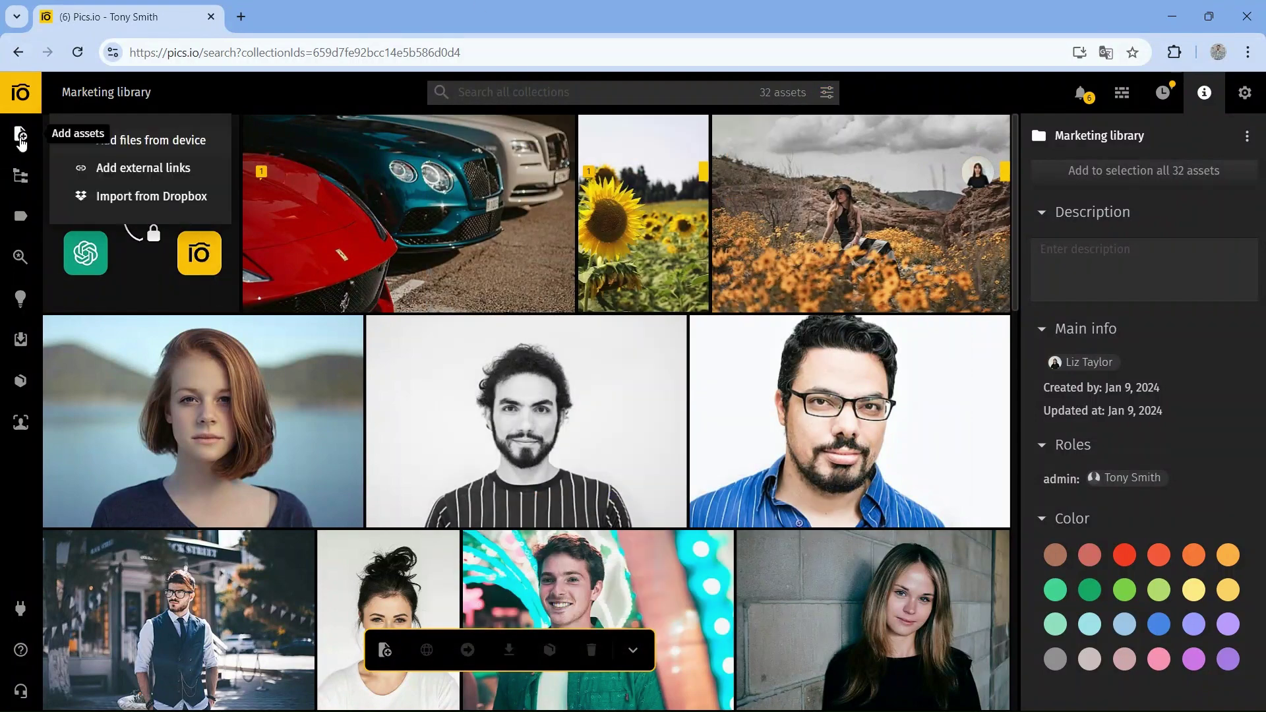
left_click(22, 179)
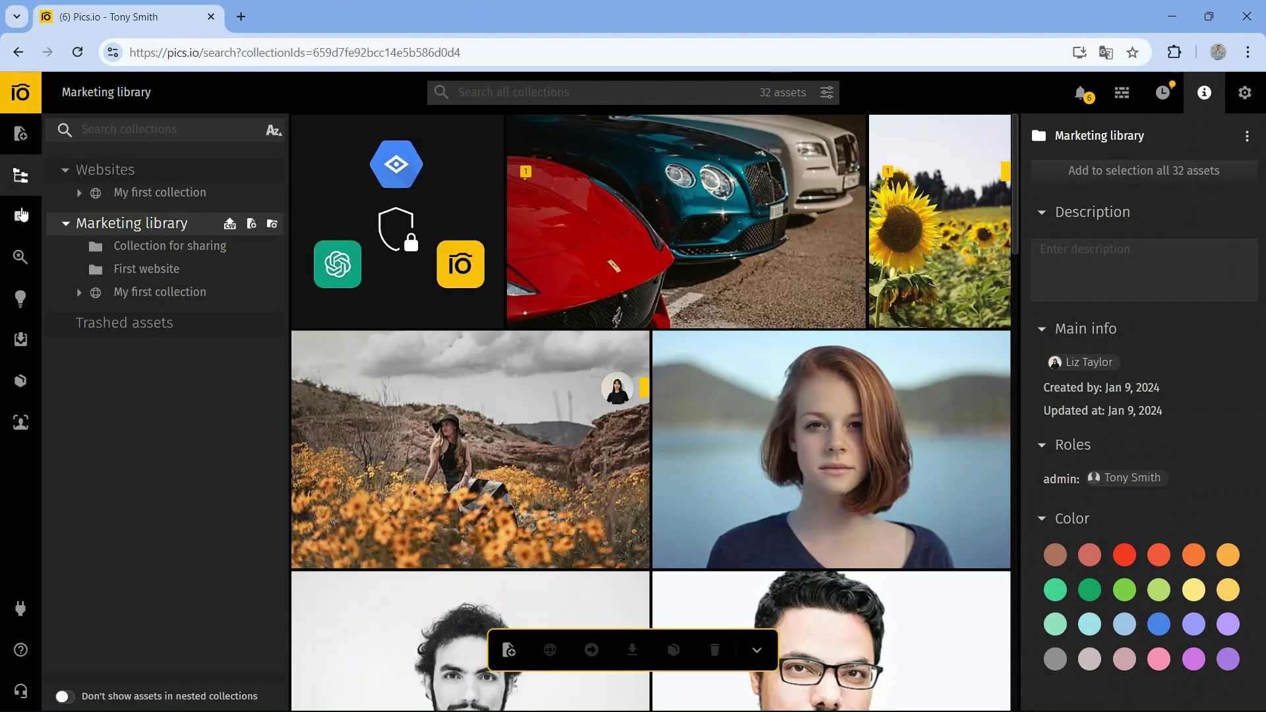
left_click(22, 220)
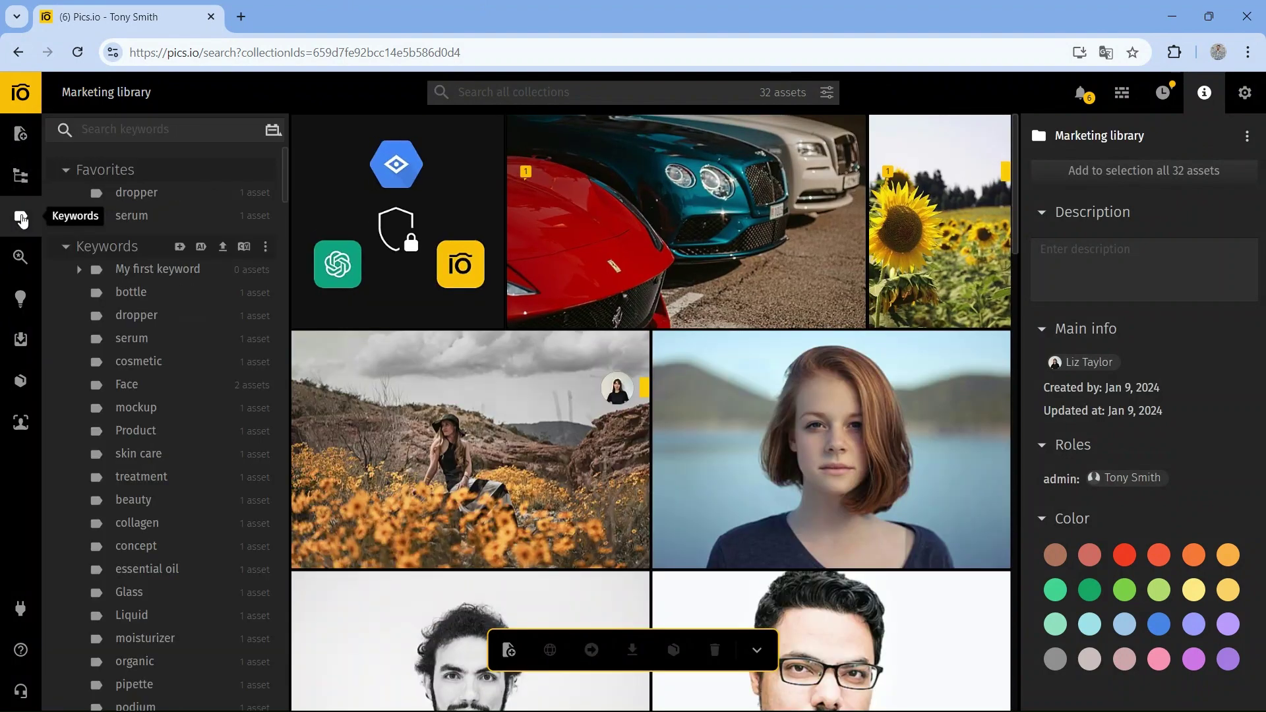
left_click(21, 258)
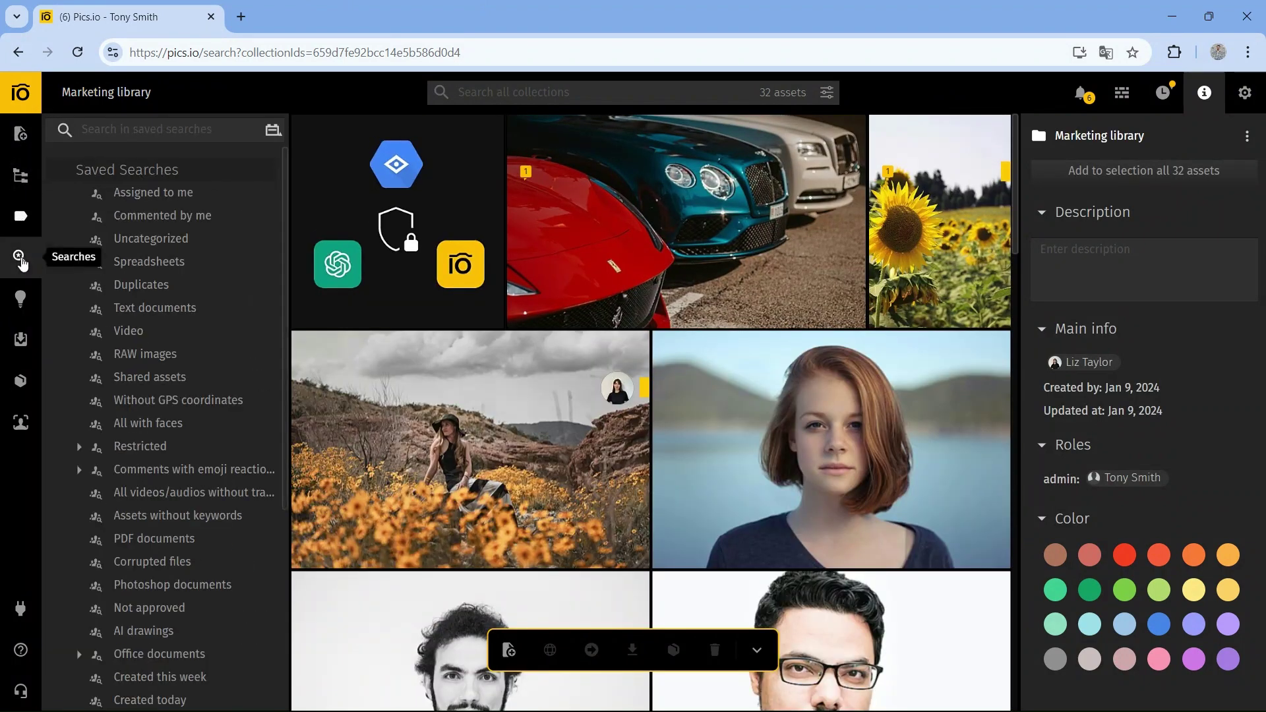
left_click(22, 302)
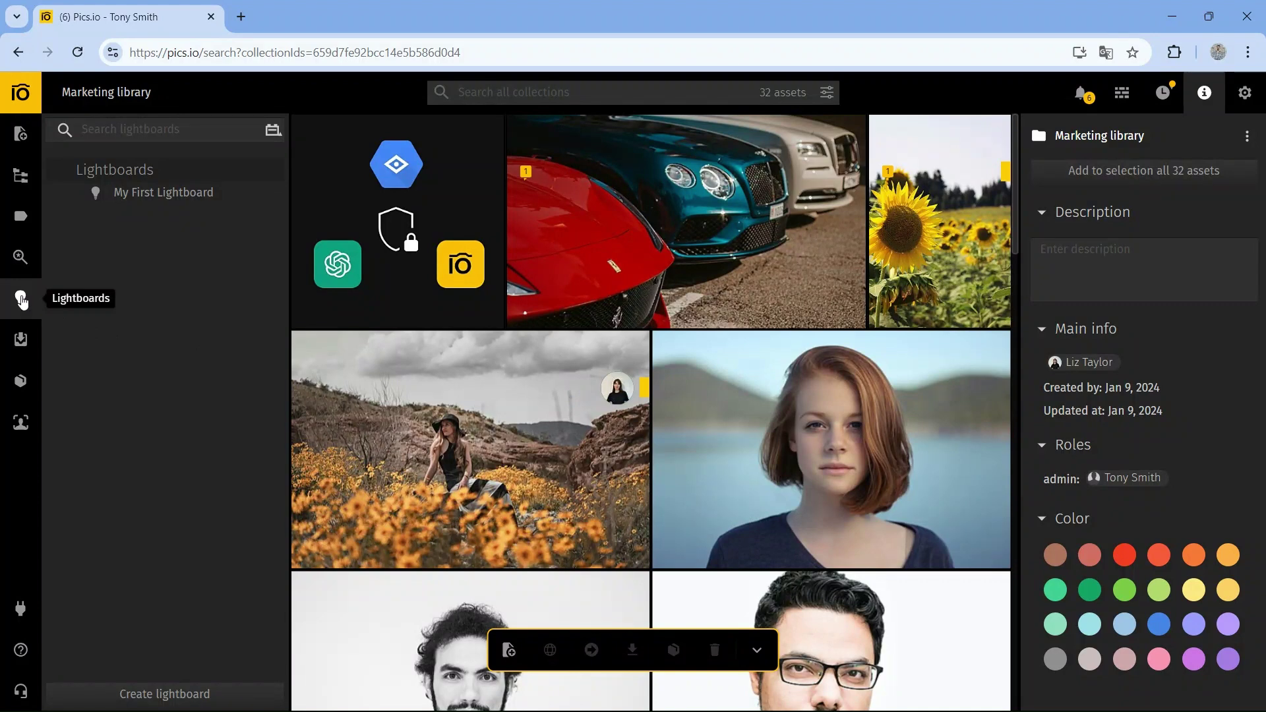
left_click(21, 339)
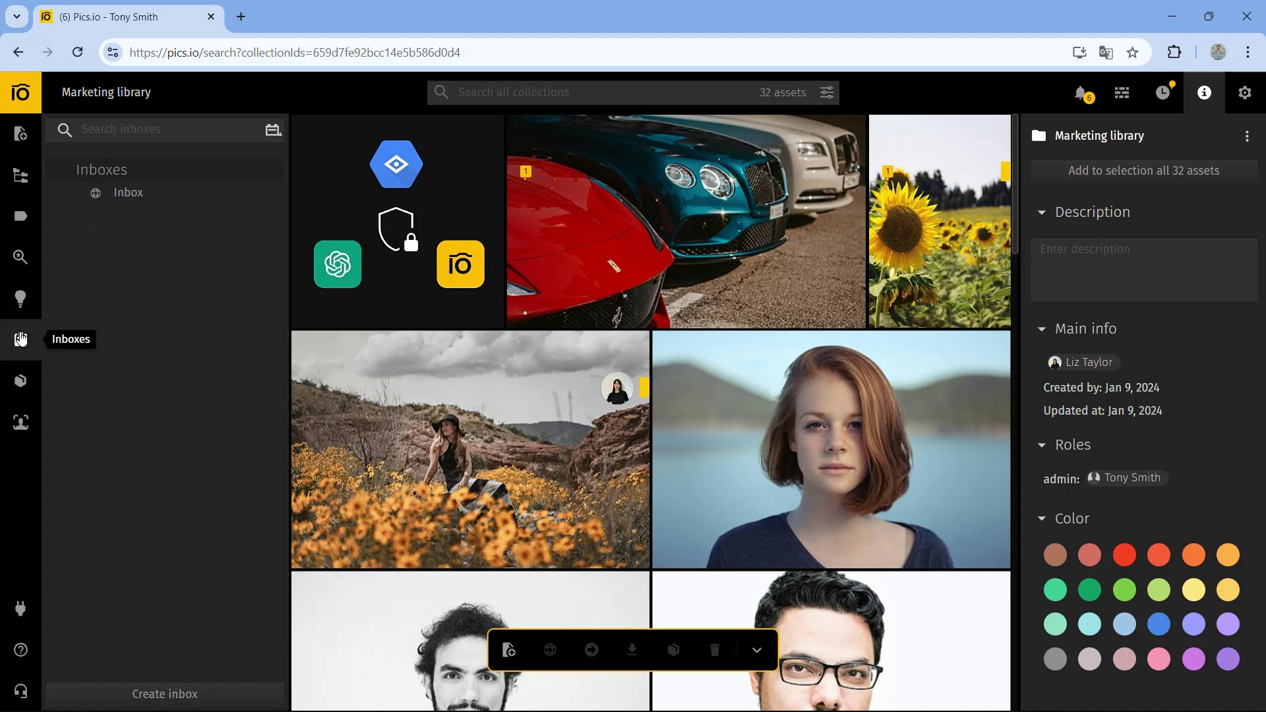
View the Archive and Persons panels, then check the notifications, view, sort and settings menus.
left_click(21, 388)
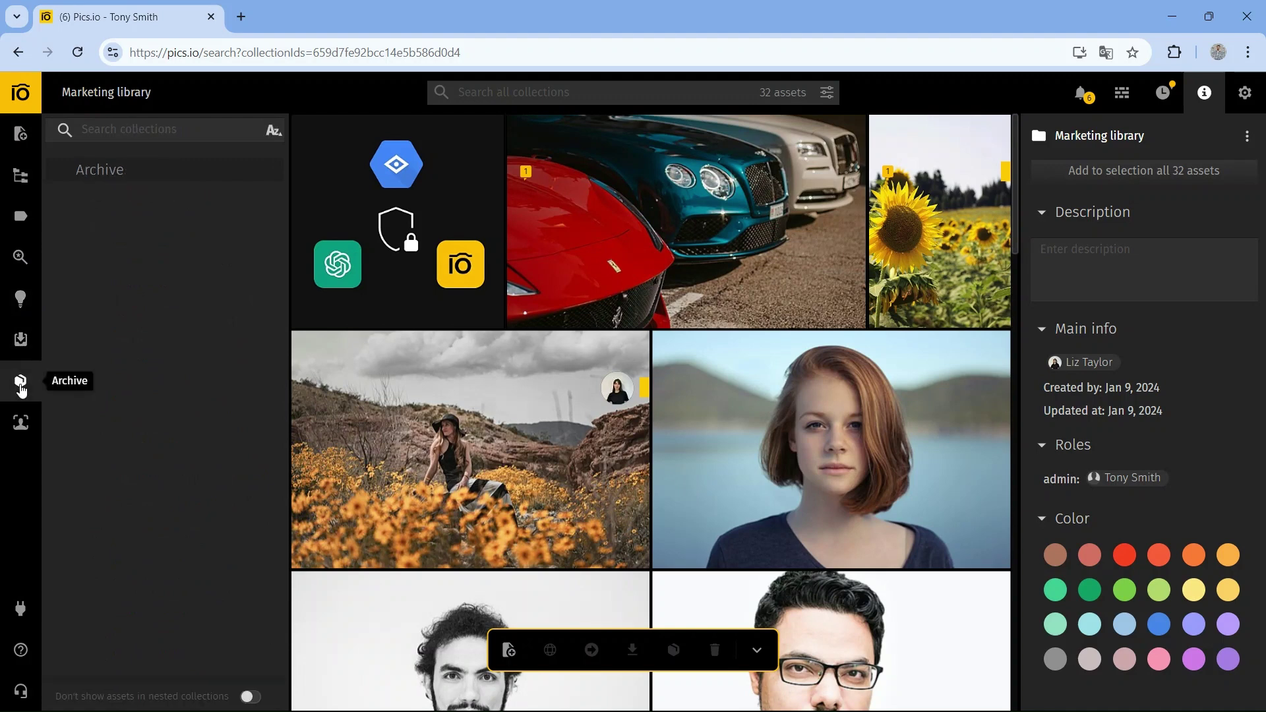
left_click(20, 424)
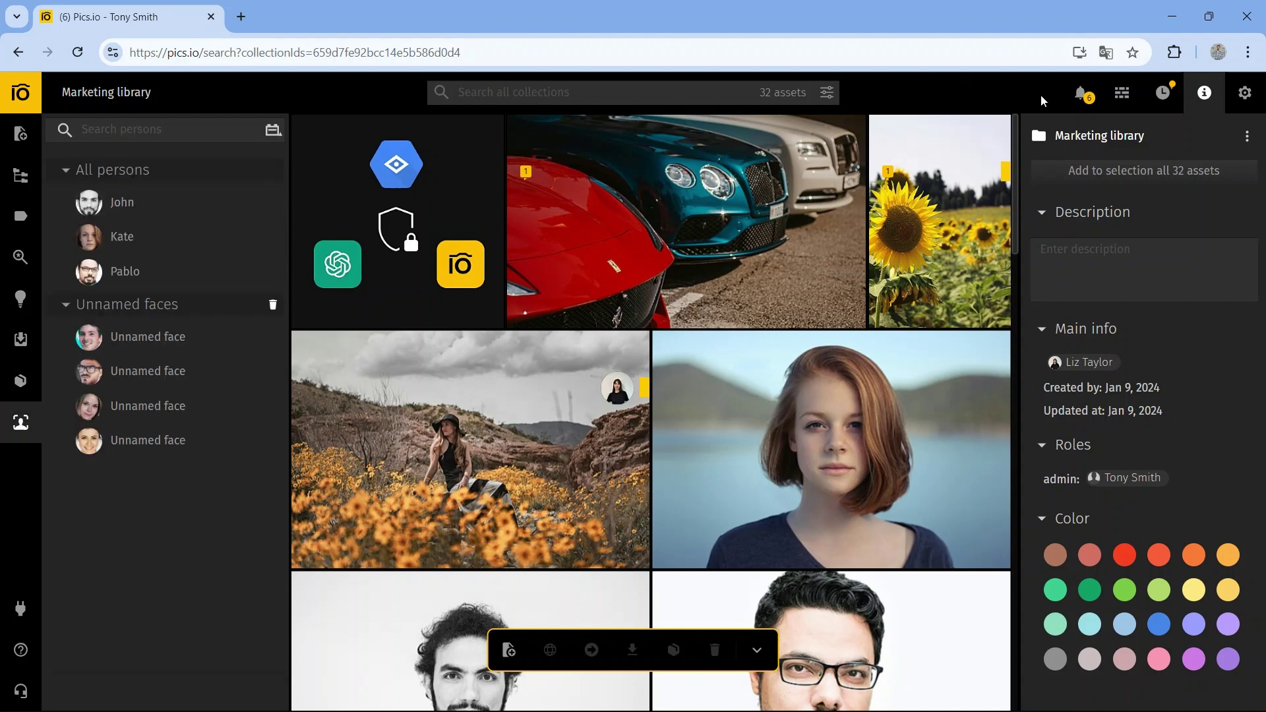
left_click(1081, 96)
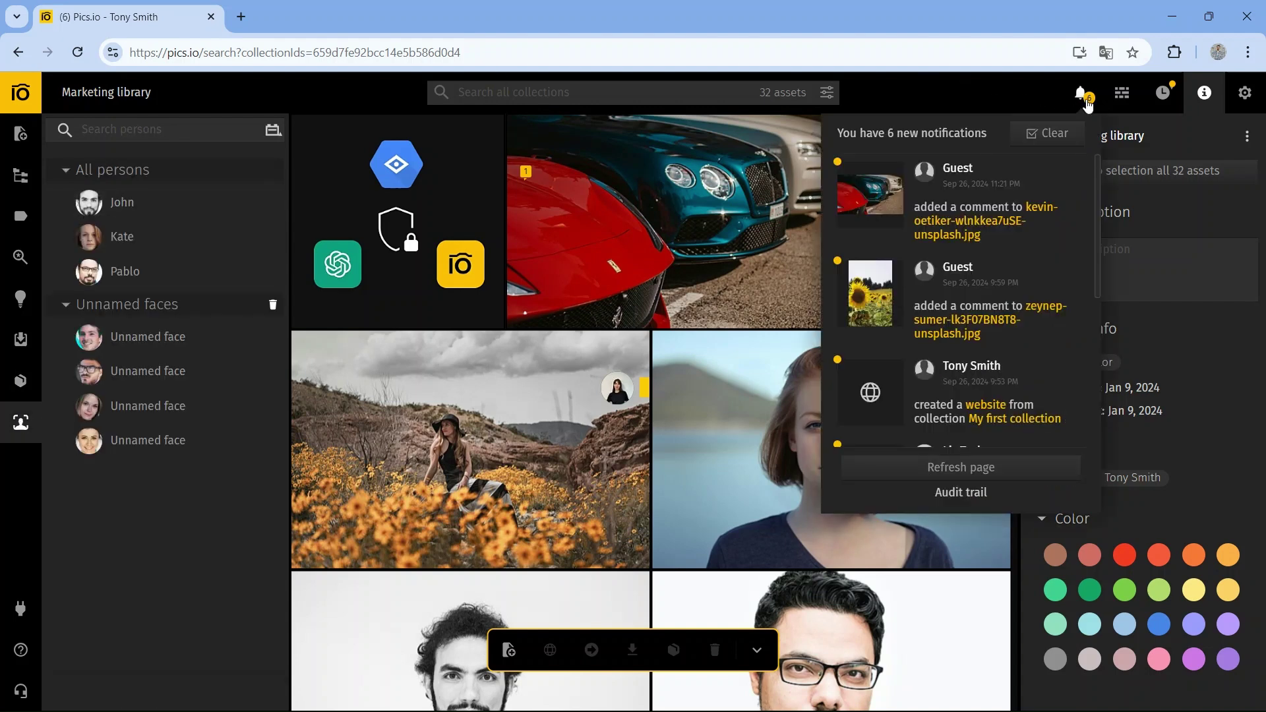
left_click(1123, 94)
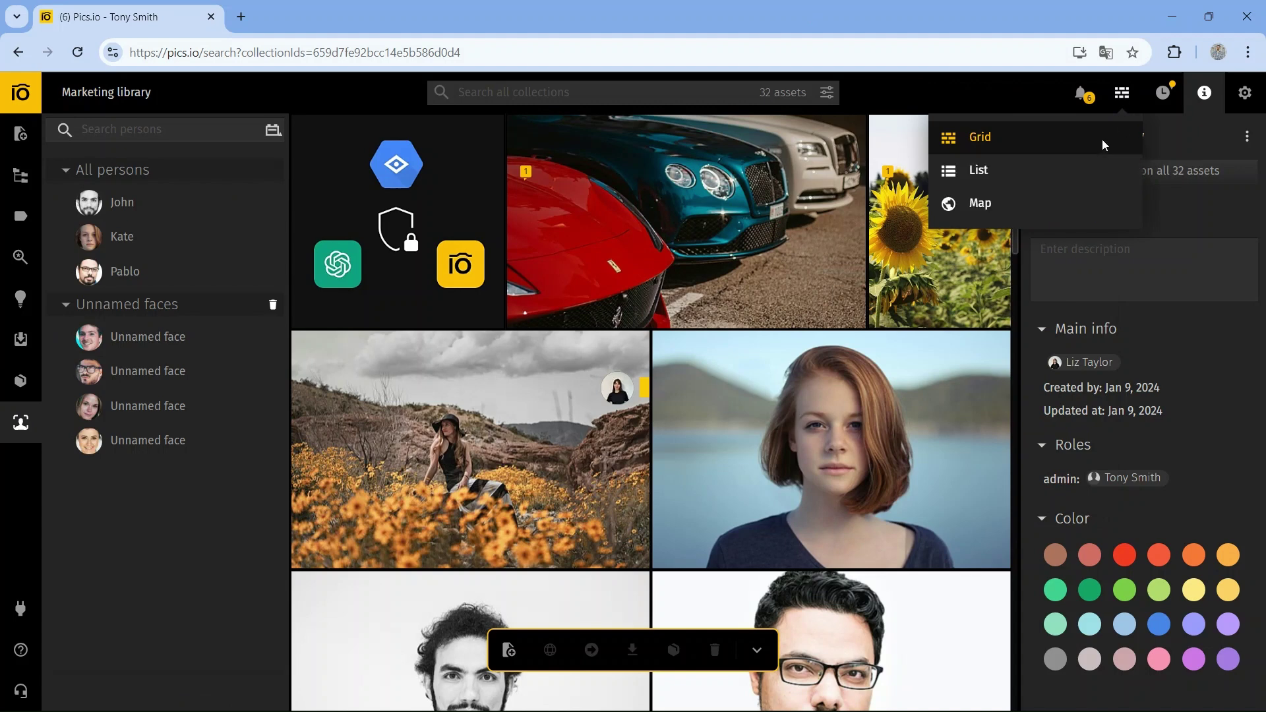
left_click(1164, 94)
left_click(1246, 95)
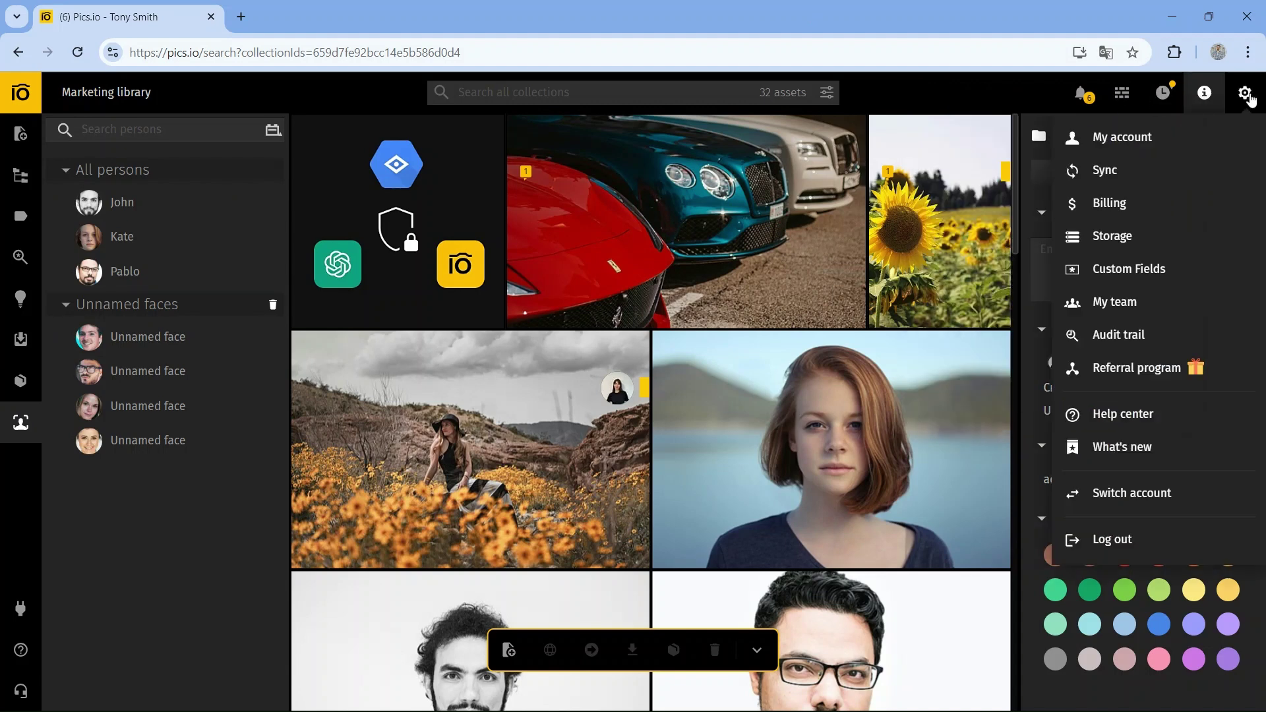
left_click(1248, 97)
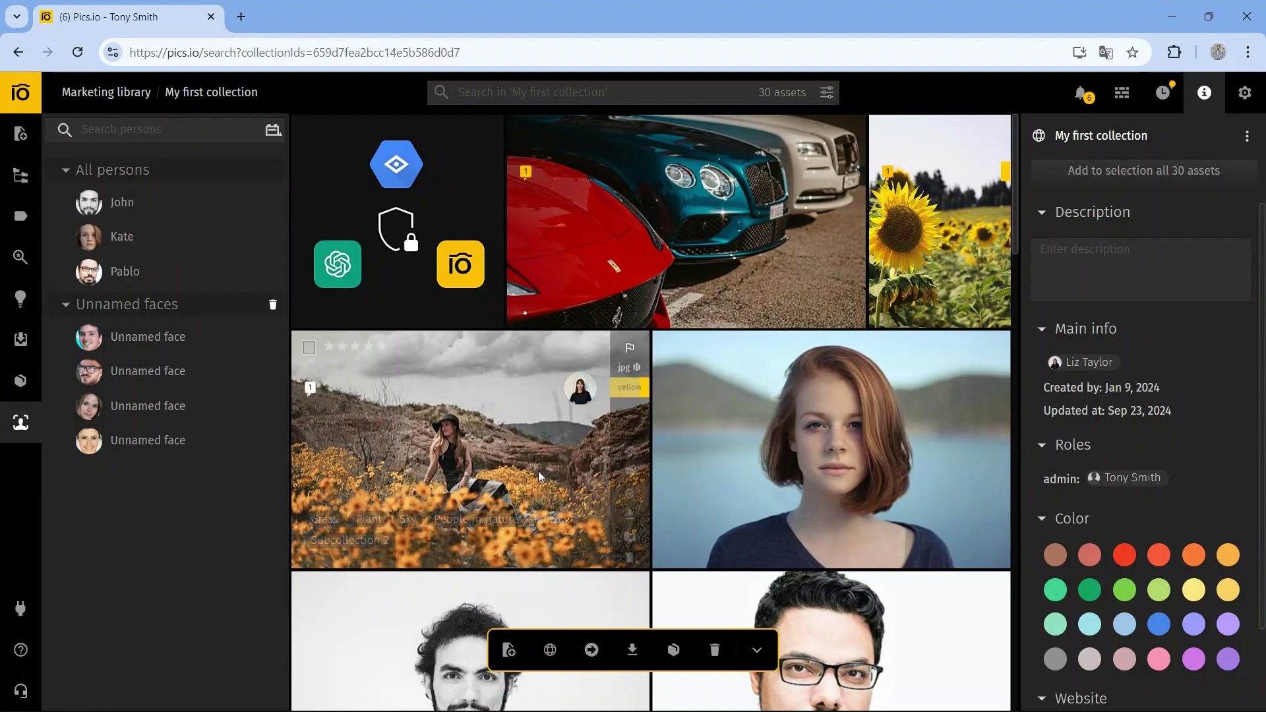
Scroll the asset grid and open the PICS.IO logo image Pics.io_logo_740x340.jpg.
scroll(538, 471, "down", 6)
scroll(538, 470, "down", 2)
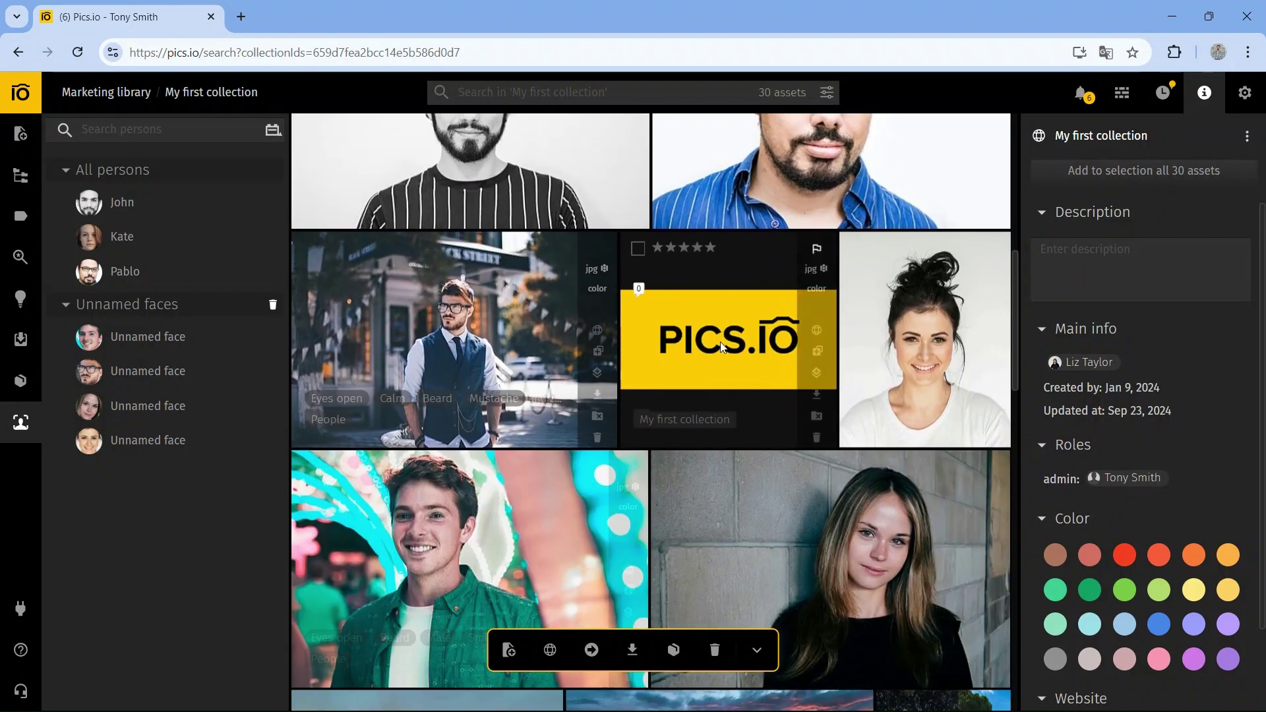
left_click(720, 342)
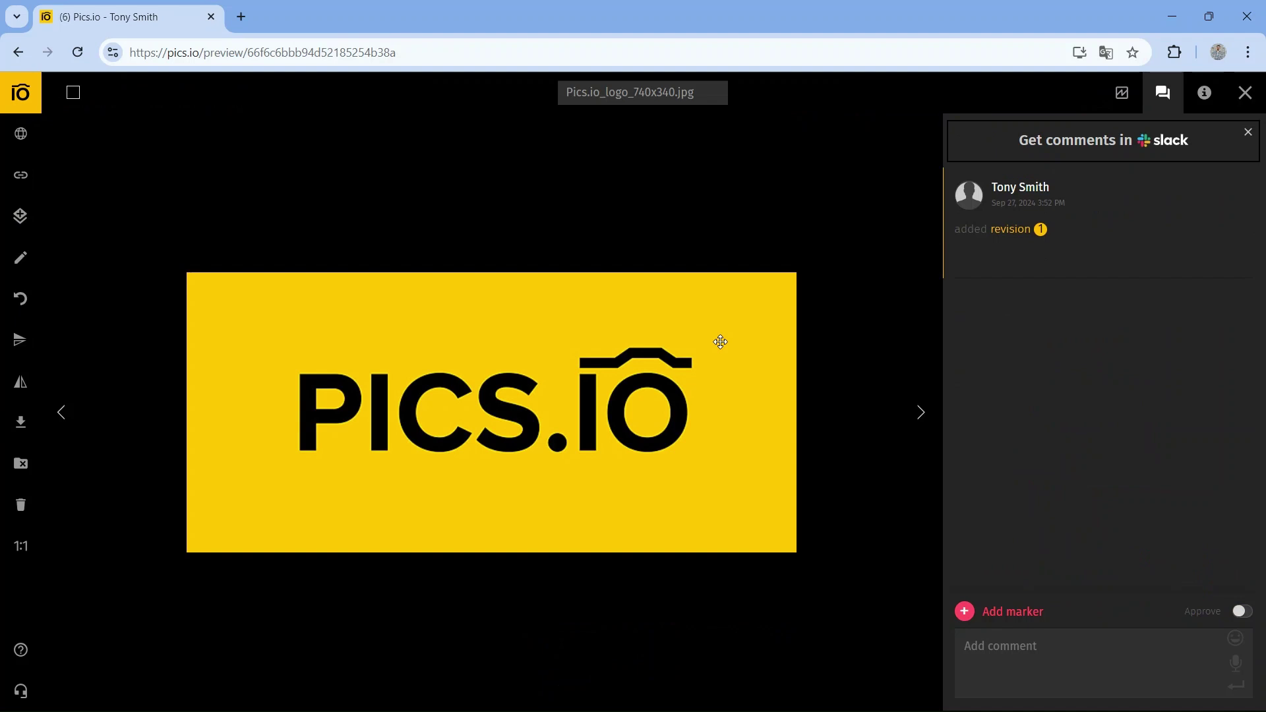